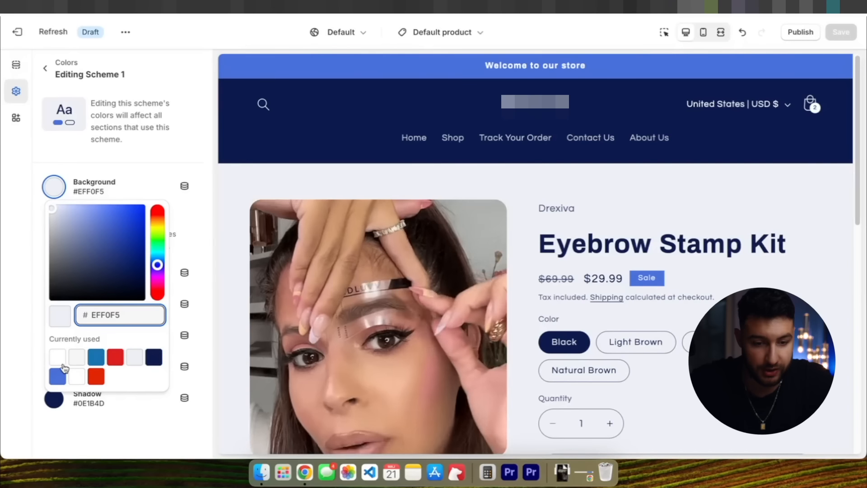
Try white and light grey as the background colour of Scheme 1, settling on the light grey swatch
click(62, 364)
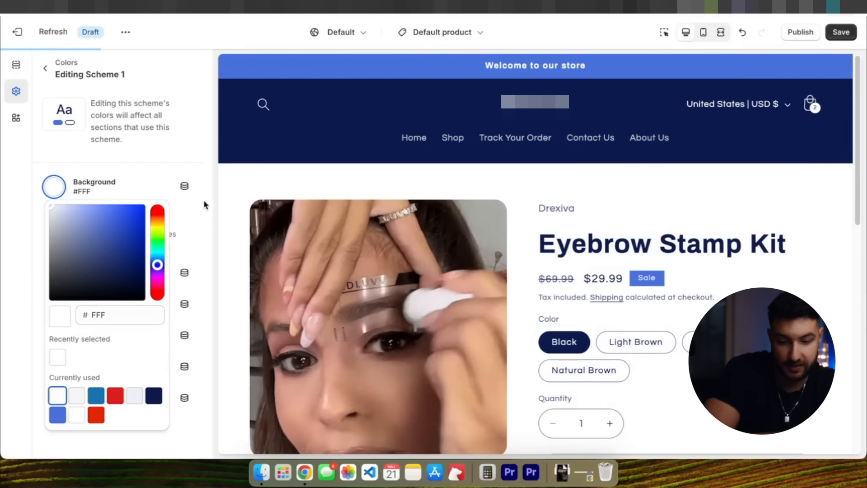
click(77, 396)
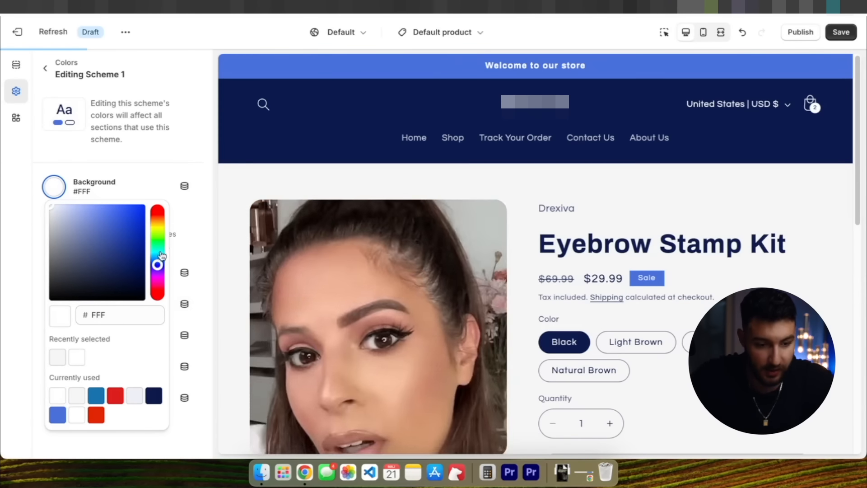
click(192, 233)
click(53, 275)
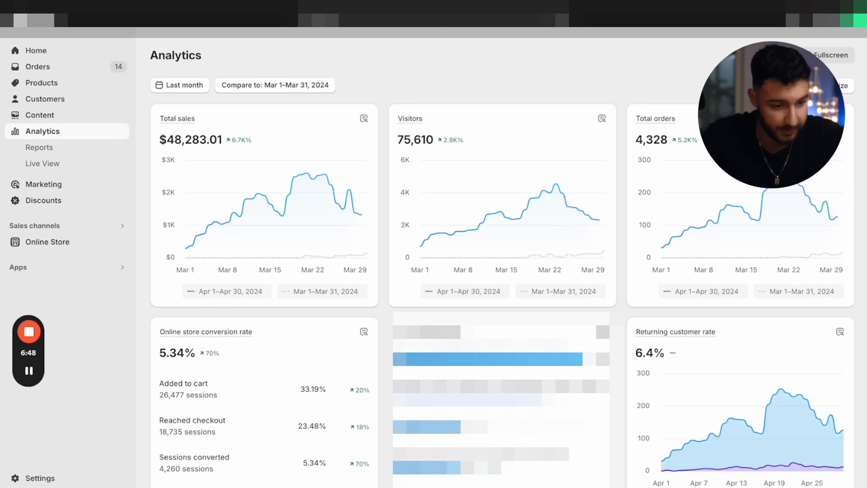
Open the Copy of shrine-pro theme for customization from the online store's theme library
key(super+r)
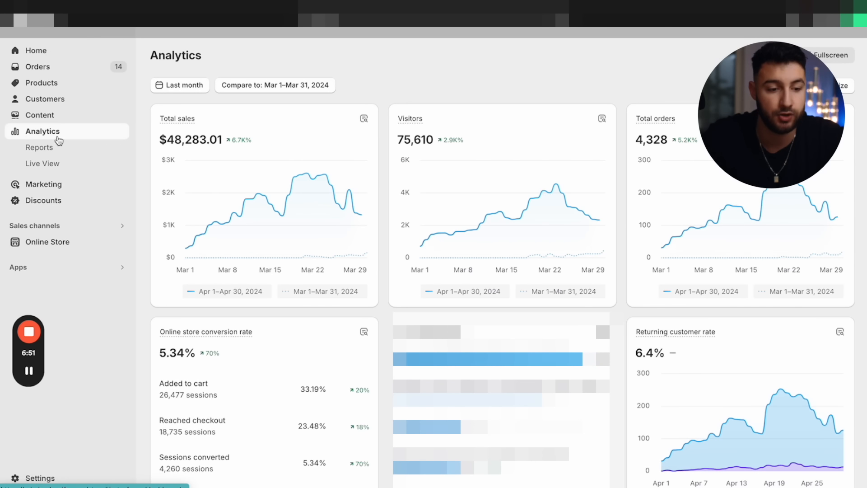
click(47, 243)
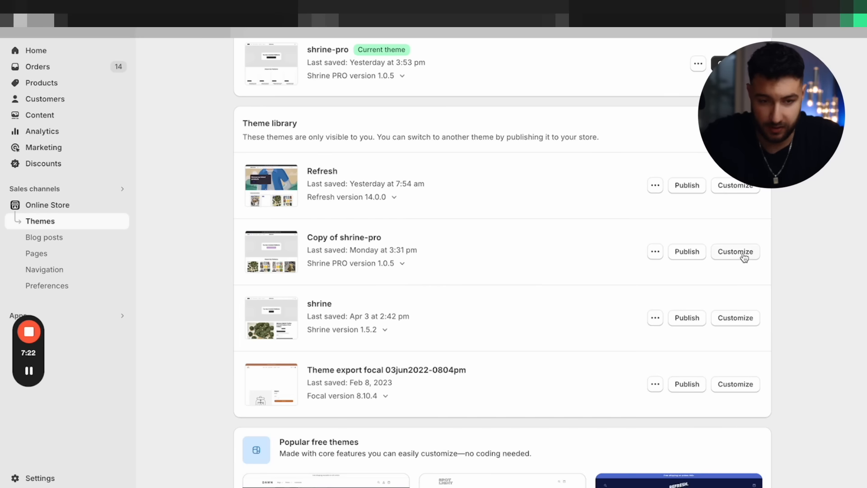
click(743, 256)
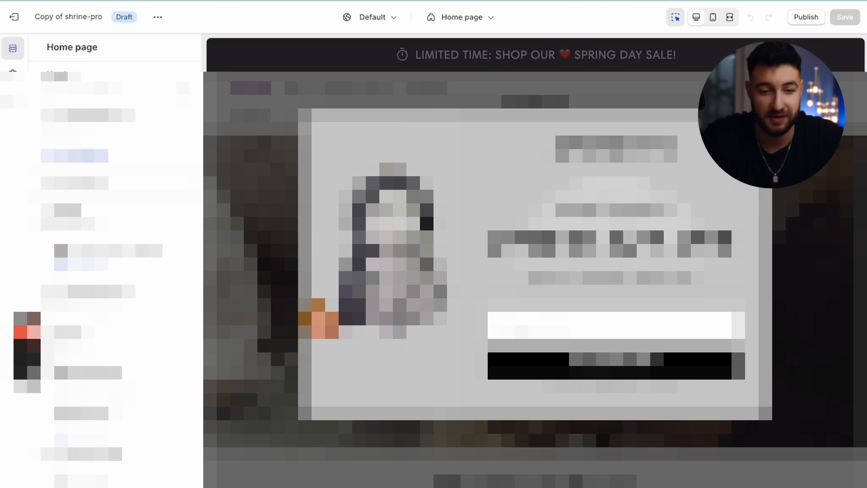
Dismiss the home page popup and bring up the eyebrow stamp kit product page by searching the store for "eye"
click(748, 124)
scroll(508, 291, down, 10)
scroll(508, 291, up, 3)
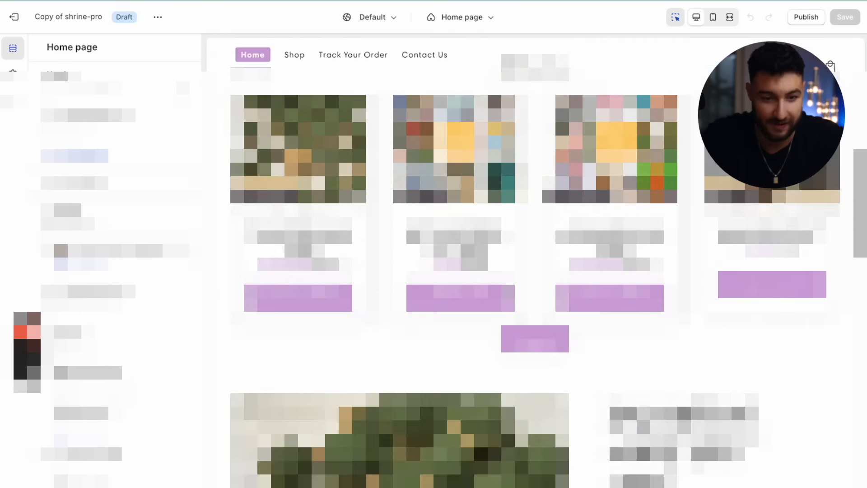
scroll(535, 201, up, 5)
click(458, 17)
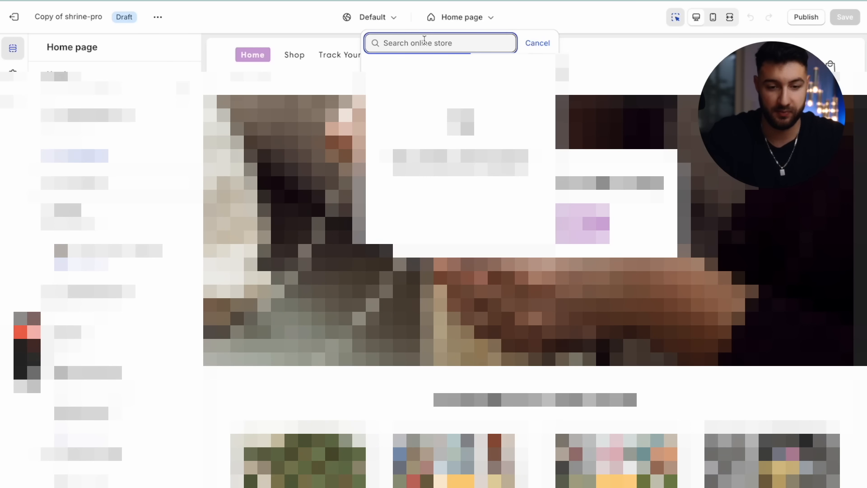
text(eye)
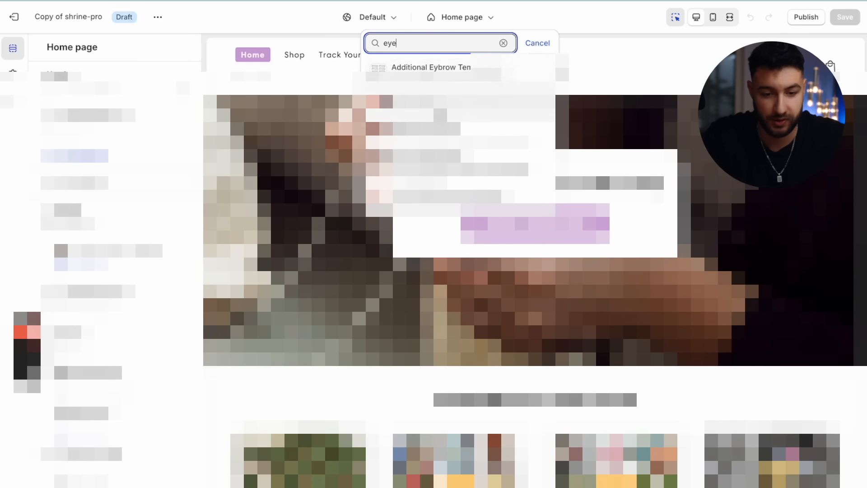
click(453, 164)
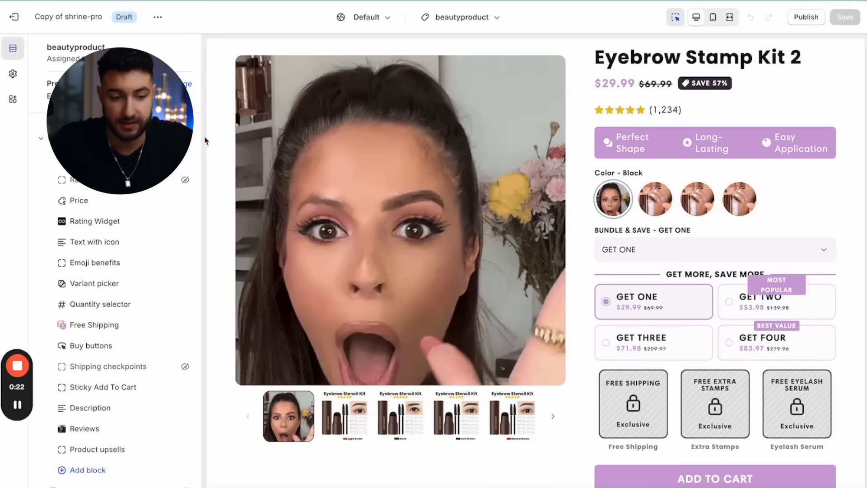
Look over the product template's sections in the editor and the same Eyebrow Stamp Kit page in the storefront
scroll(240, 198, down, 10)
scroll(241, 197, up, 5)
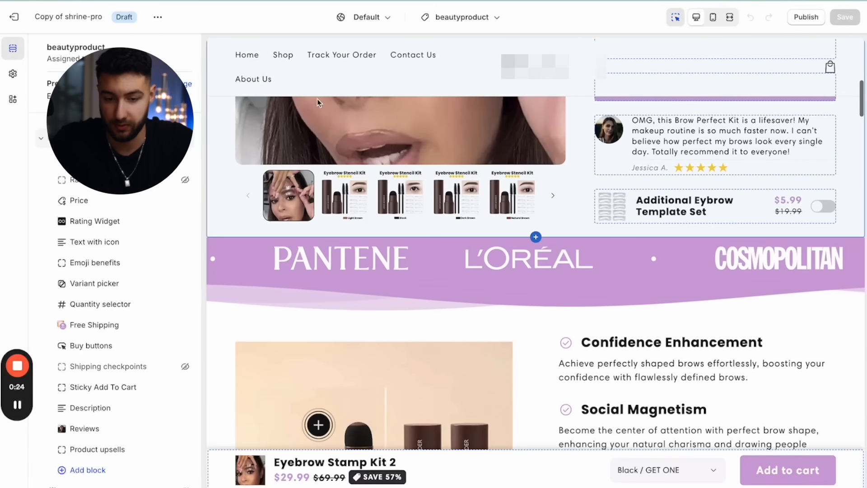
scroll(241, 197, down, 7)
key(ctrl+Tab)
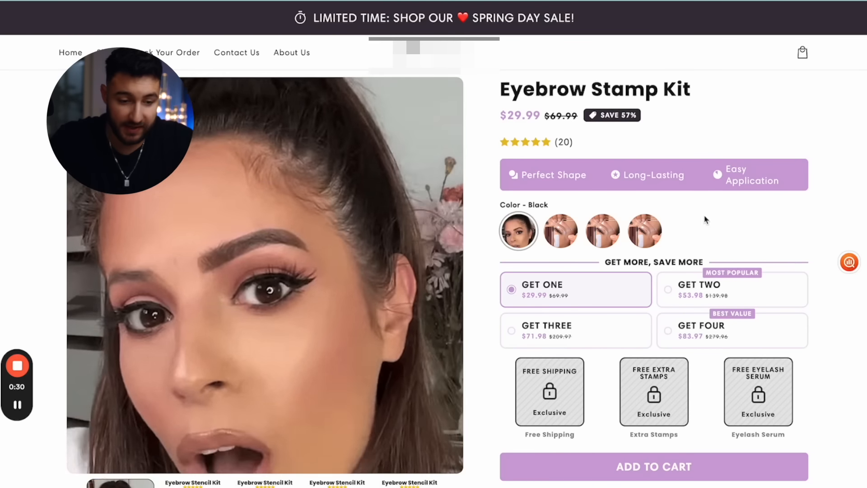
scroll(616, 202, down, 2)
scroll(618, 202, up, 2)
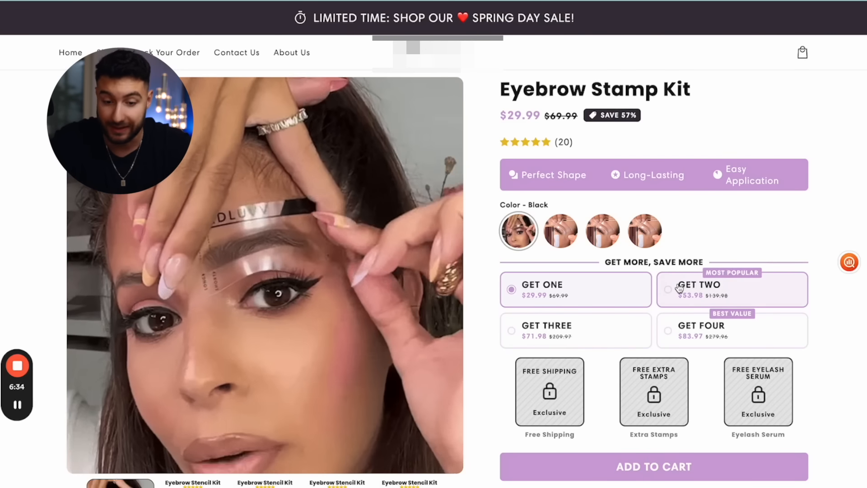
Preview the Get Two, Get Three and Get Four bundles to check the free gifts tied to each
click(680, 288)
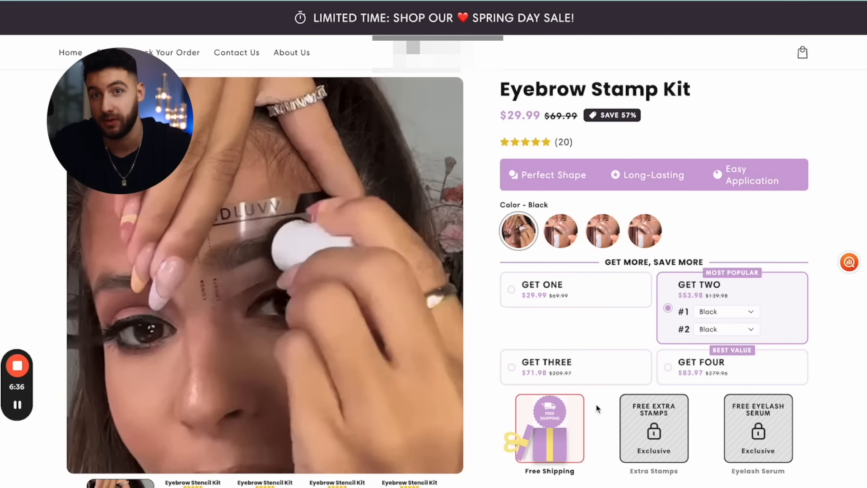
click(583, 367)
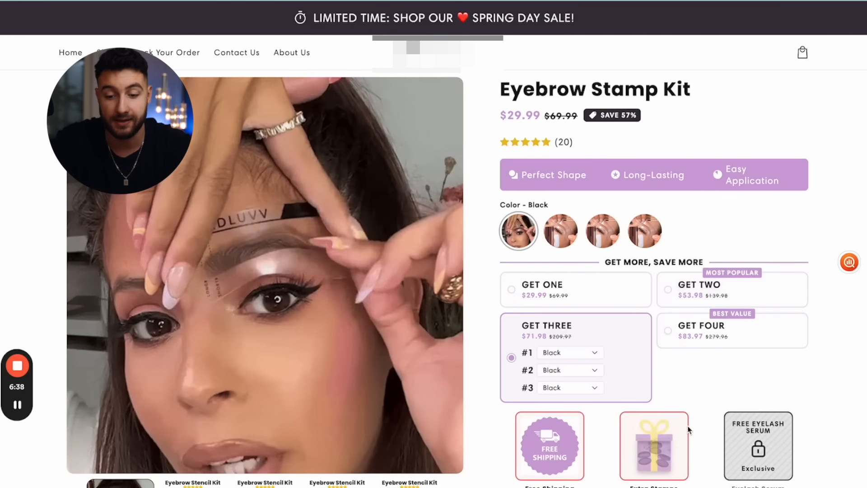
scroll(678, 429, down, 2)
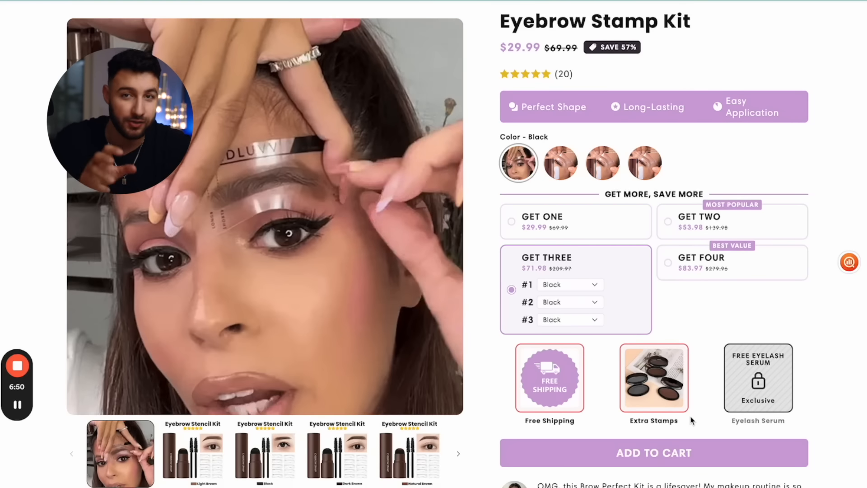
click(721, 276)
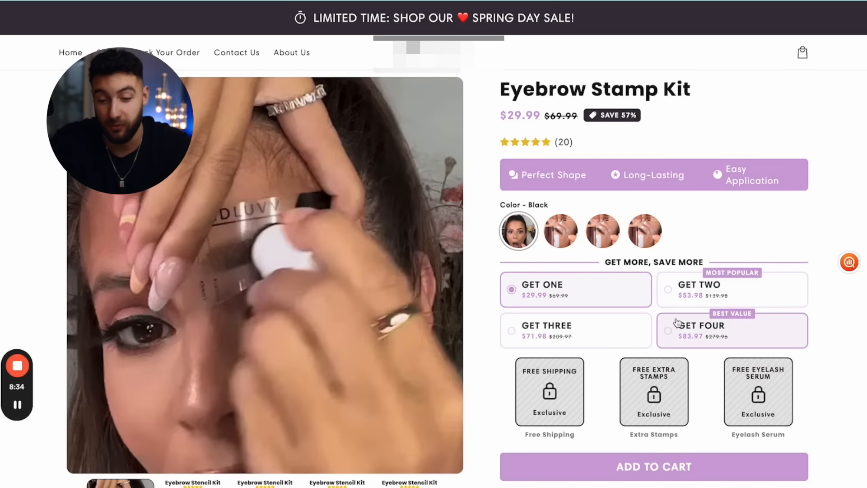
Check the gifts offered with the Get Four bundle and return the selection to Get One
click(677, 322)
scroll(687, 326, down, 3)
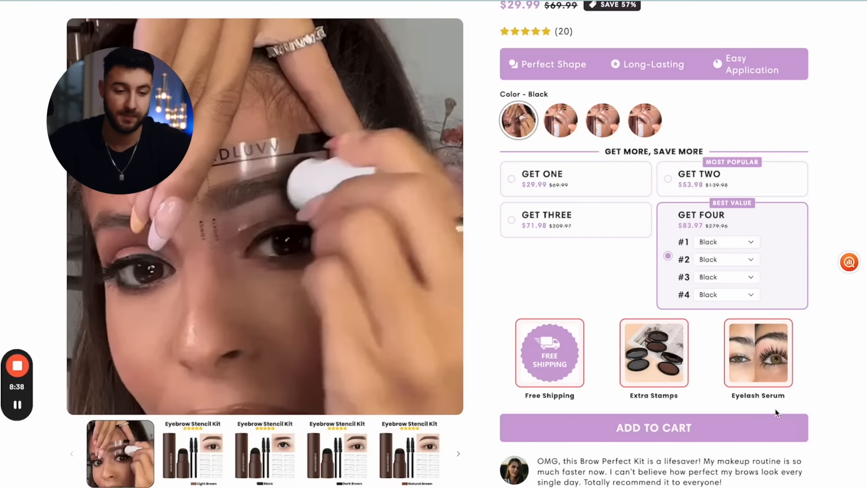
click(537, 176)
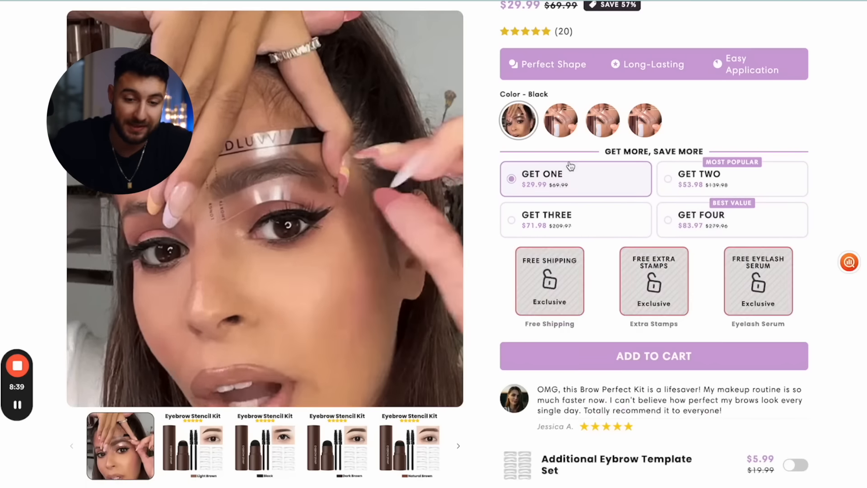
scroll(537, 174, up, 3)
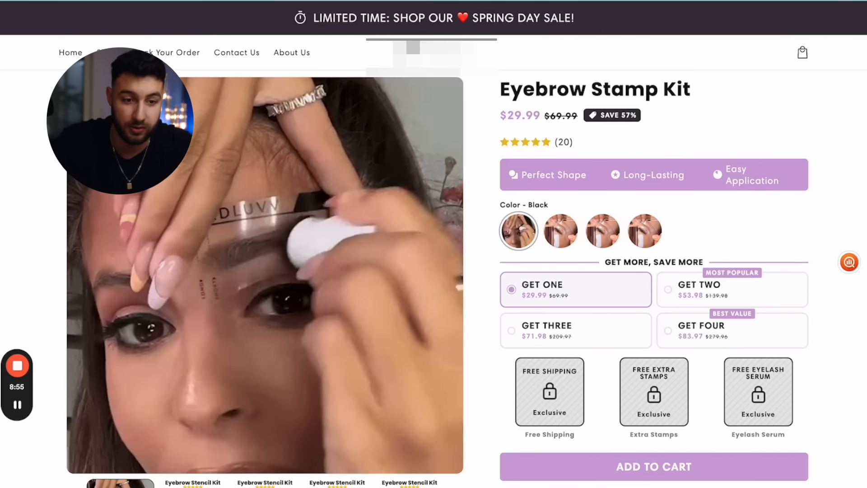
key(ctrl+Tab)
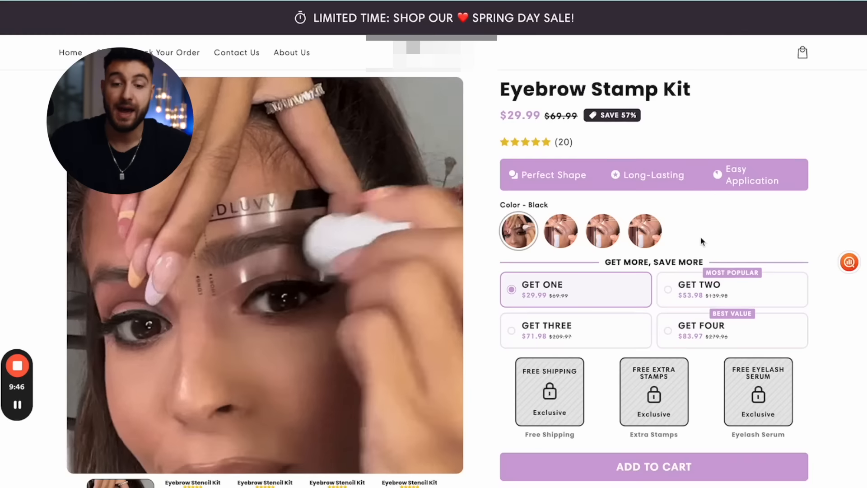
Select the Get Two bundle and switch on the Additional Eybrow Template Set upsell
scroll(693, 241, down, 3)
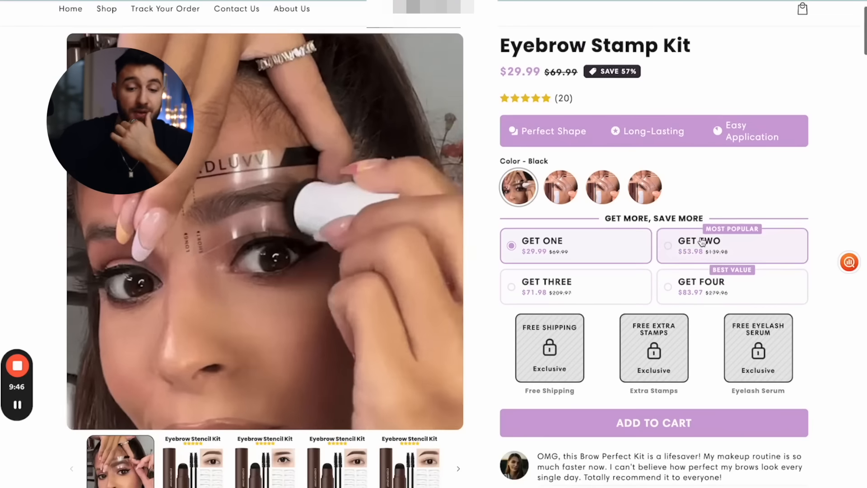
click(682, 224)
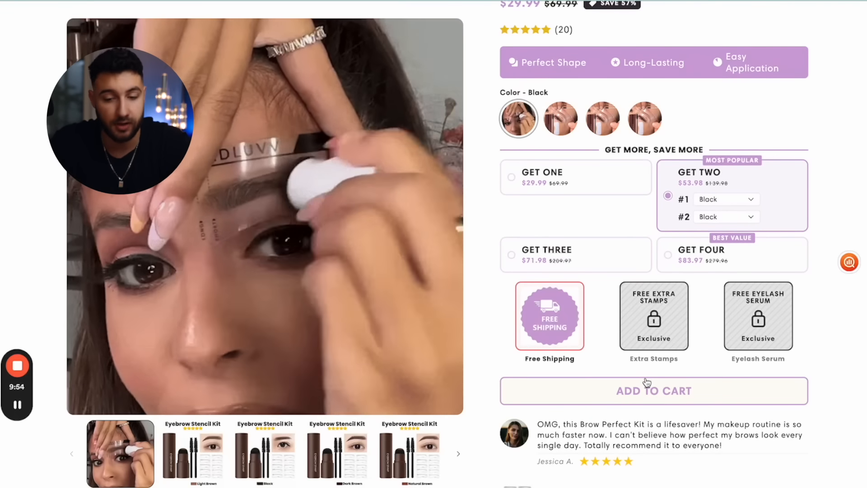
scroll(648, 381, down, 2)
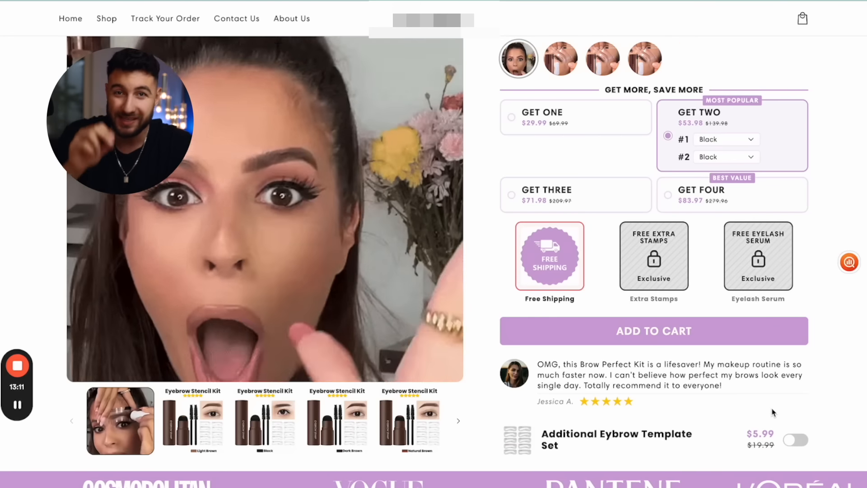
scroll(664, 397, up, 1)
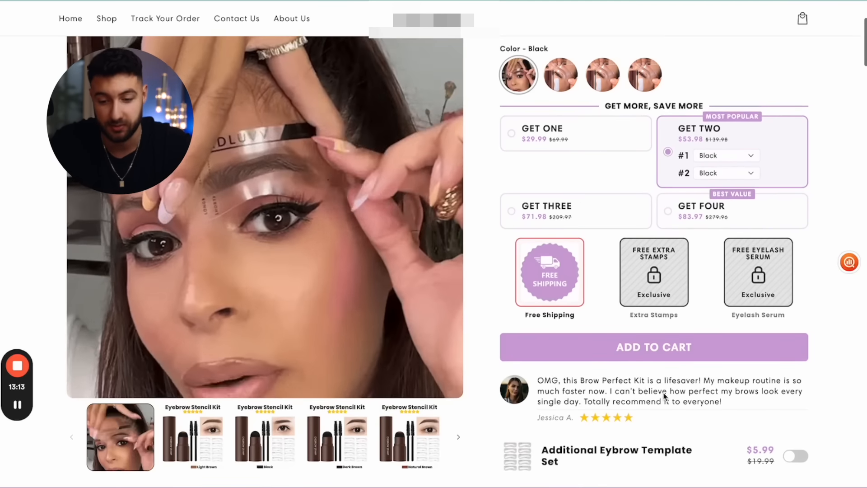
scroll(664, 397, down, 1)
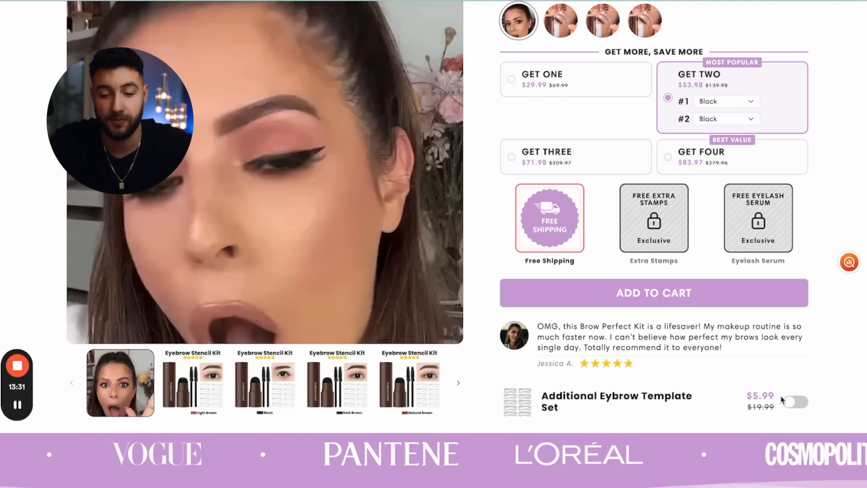
click(798, 402)
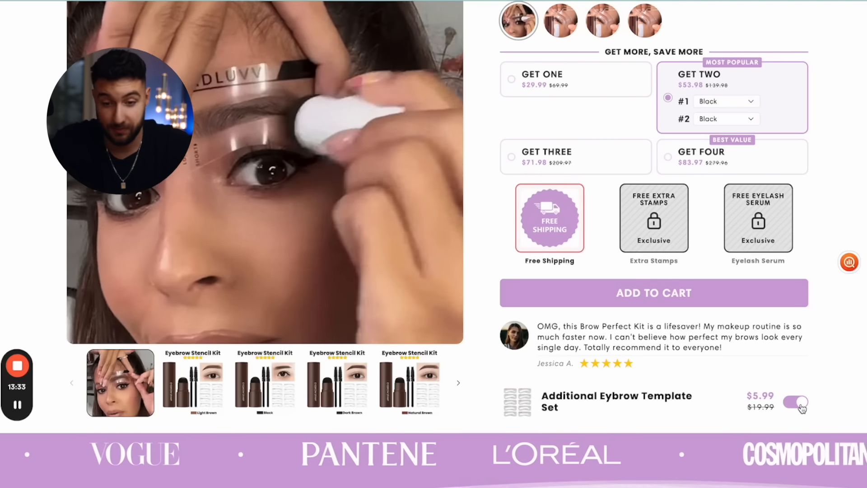
click(721, 181)
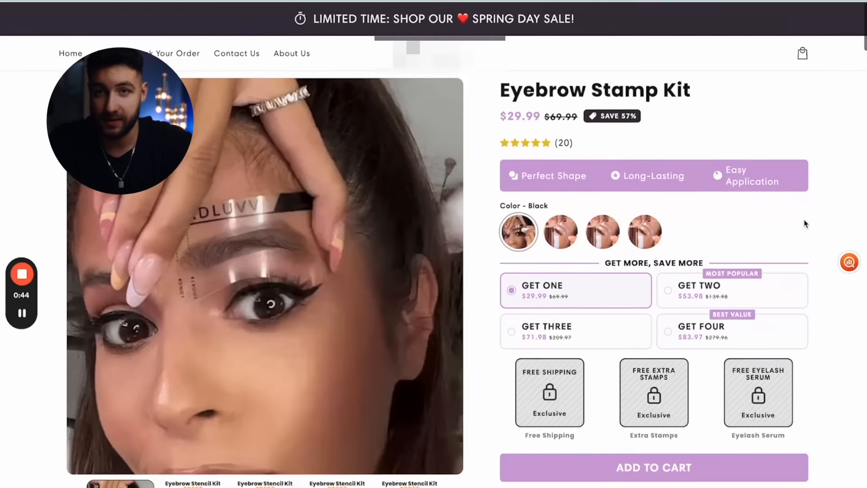
Add the Get One bundle with the template set upsell to the cart
scroll(805, 219, down, 2)
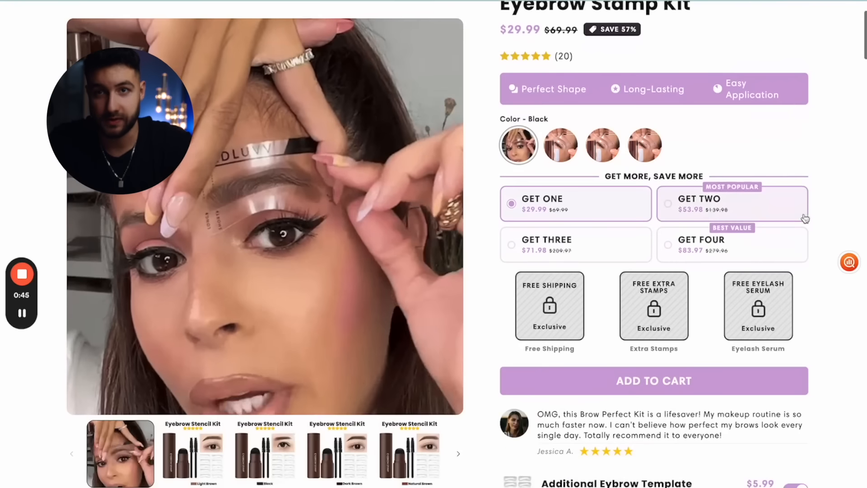
scroll(805, 219, down, 3)
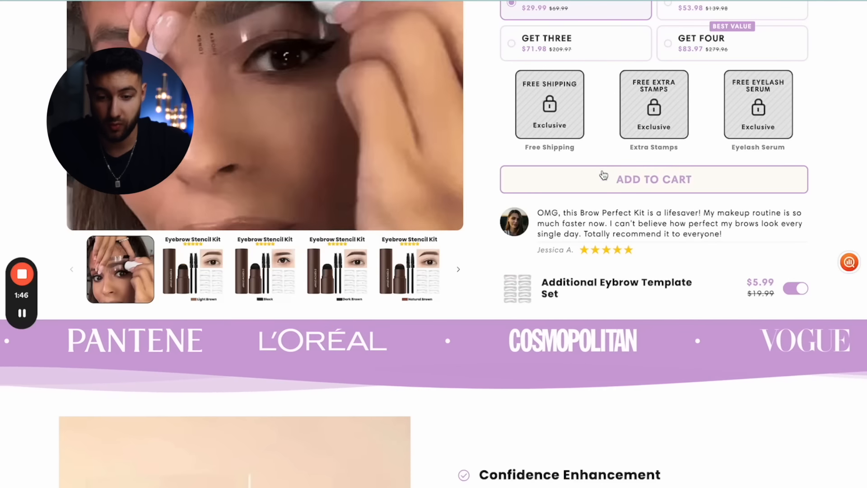
click(603, 174)
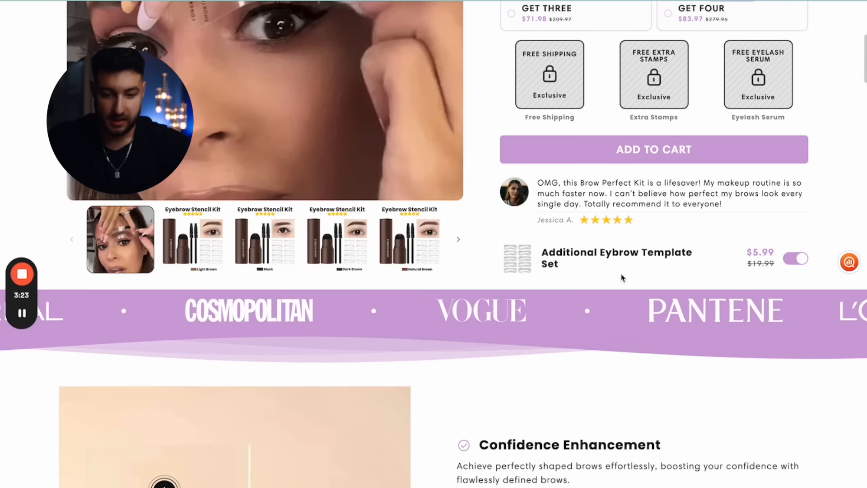
Examine the benefits section below the brand logos and open the image hotspot on the eyebrow powder tube
scroll(621, 277, down, 4)
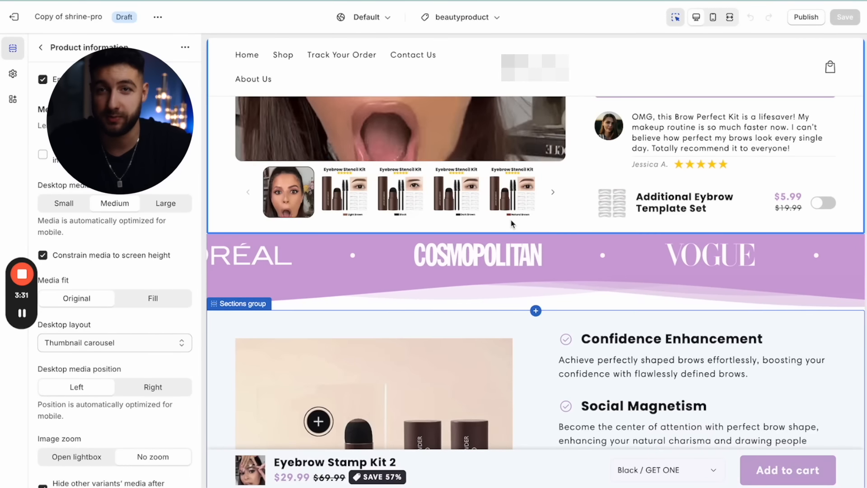
scroll(512, 223, down, 5)
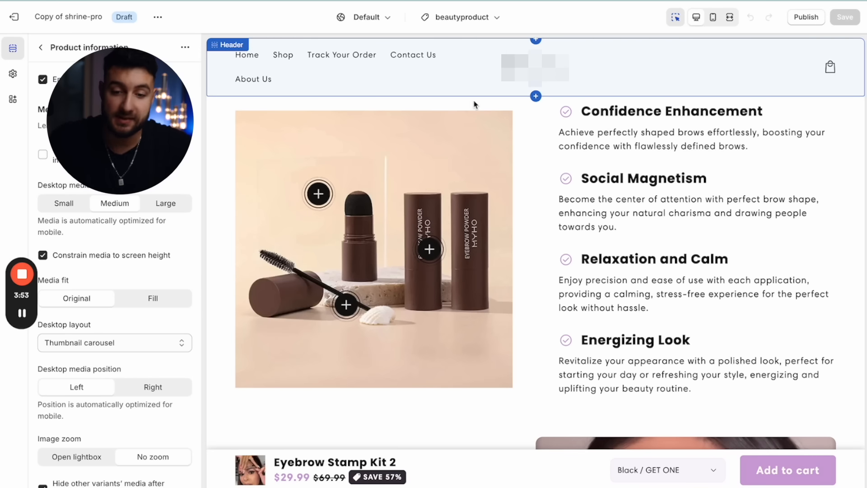
scroll(598, 274, down, 1)
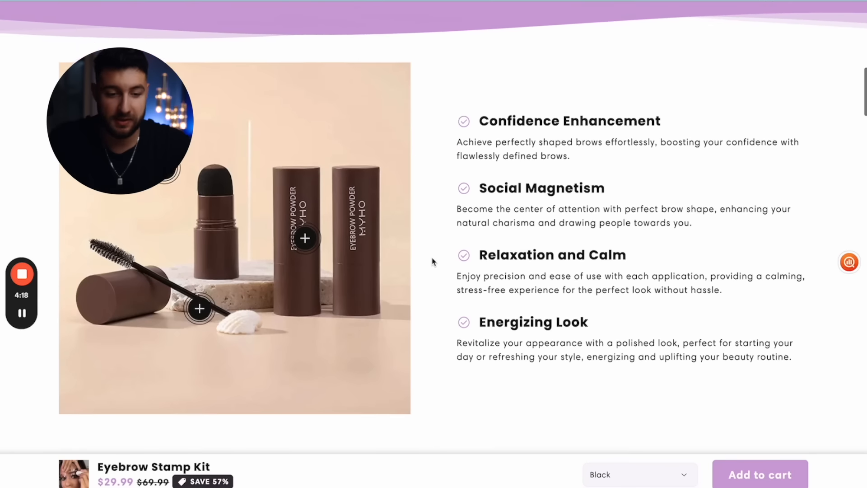
scroll(432, 261, down, 1)
click(305, 226)
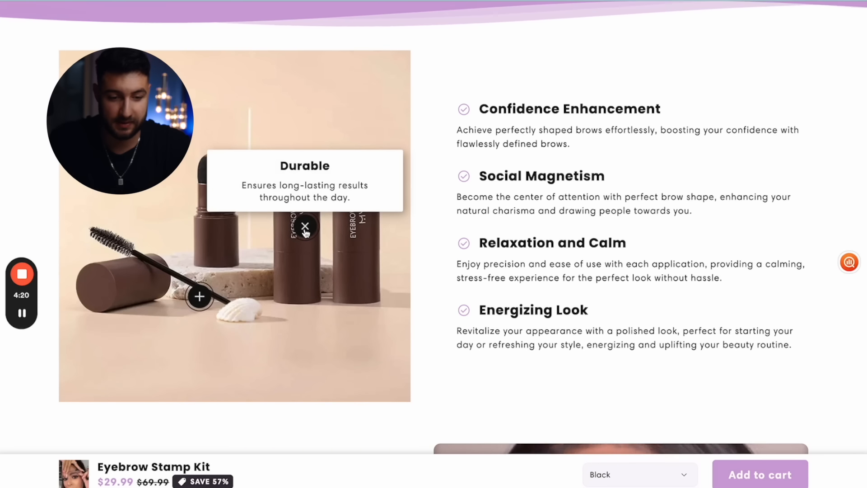
Check the hotspots on the benefits image and review the two image-with-text sections below it in the theme editor
click(165, 156)
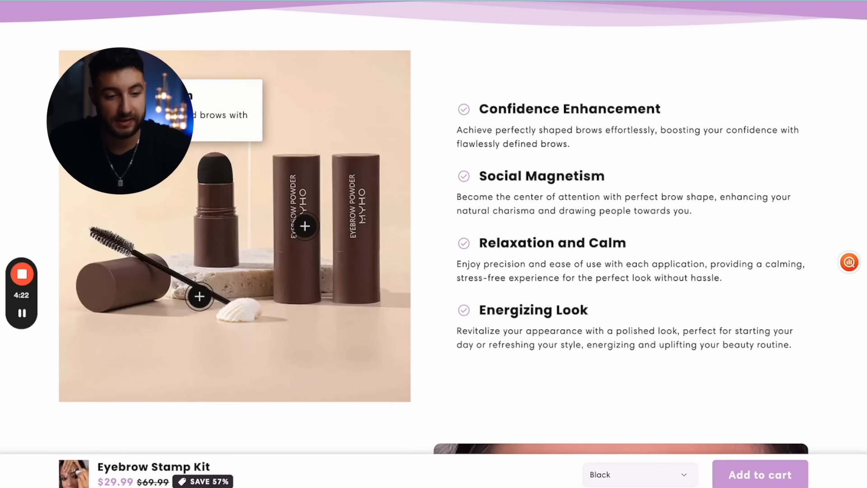
click(305, 226)
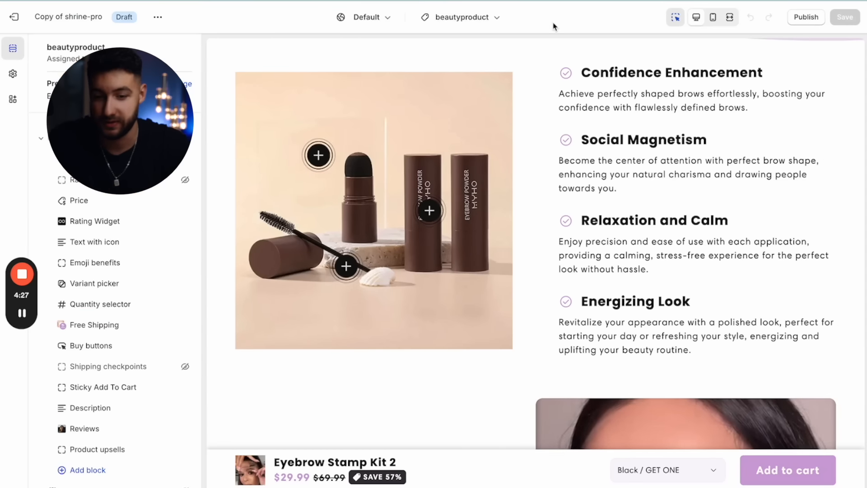
scroll(610, 199, down, 5)
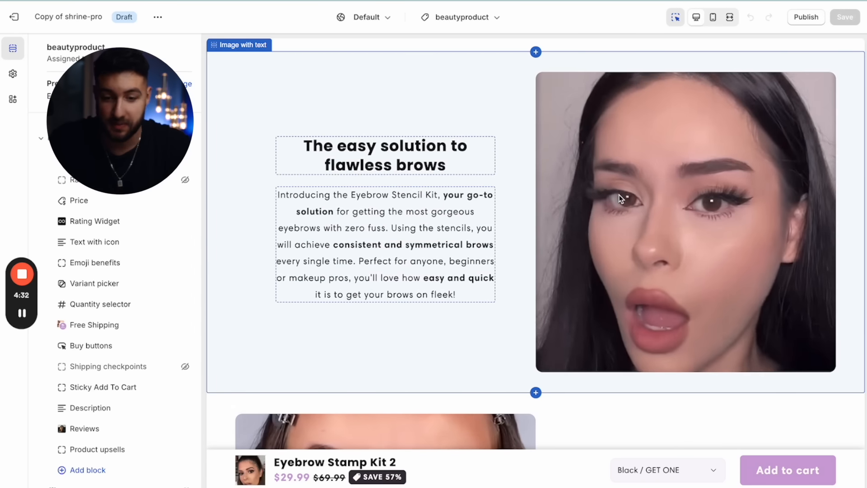
scroll(631, 190, down, 7)
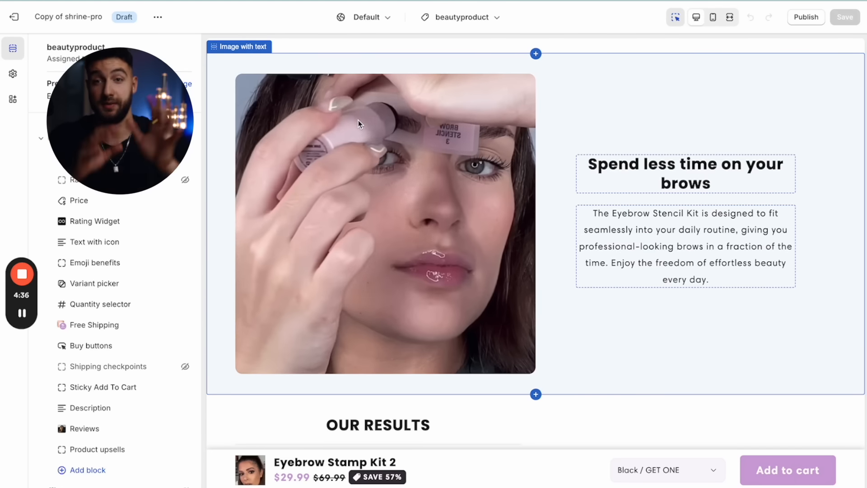
scroll(358, 120, up, 6)
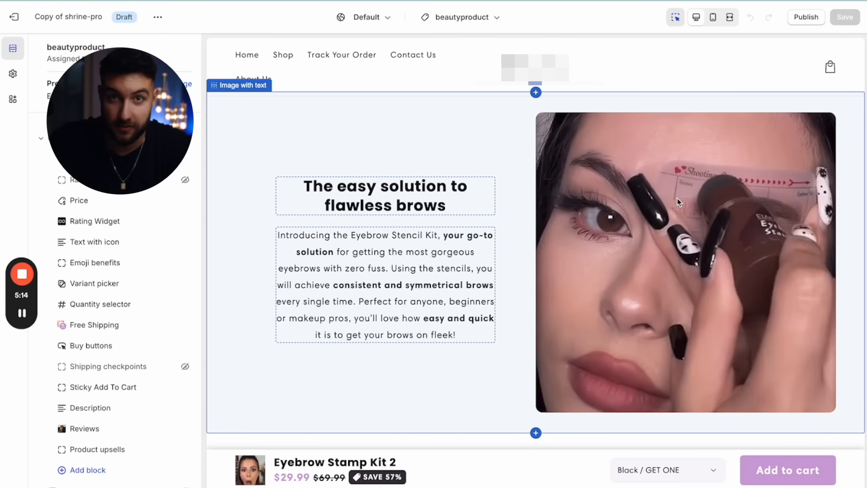
scroll(678, 201, down, 8)
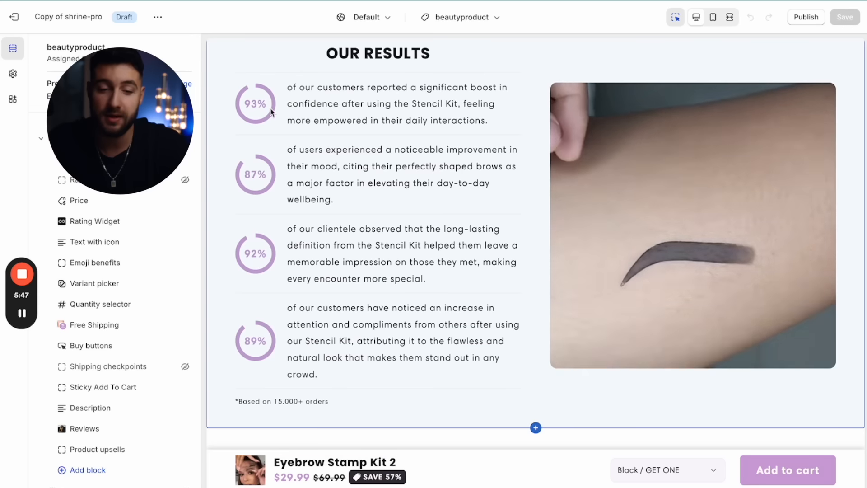
Examine the Our Results section, including its customer percentages, order footnote and demonstration clip, and open that section's settings
scroll(278, 116, up, 1)
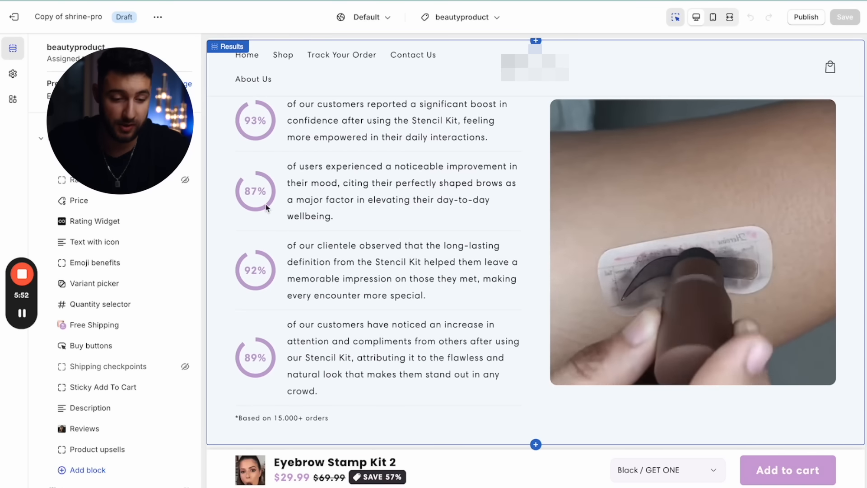
scroll(252, 424, down, 1)
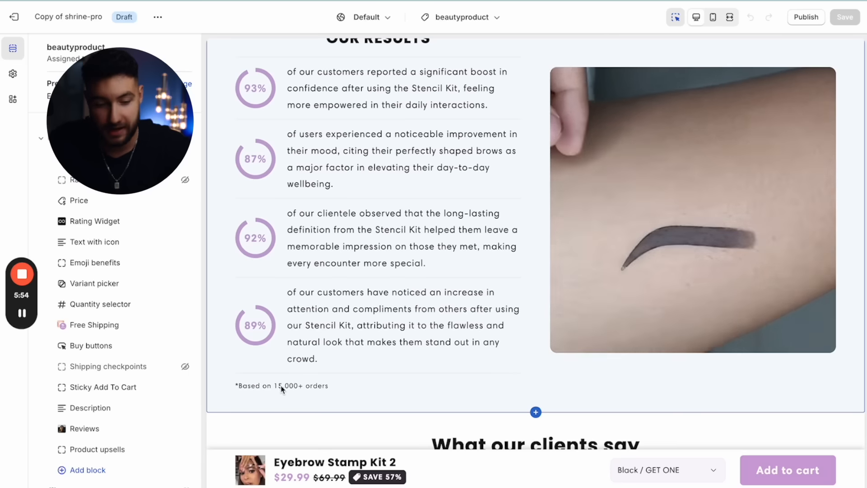
click(309, 386)
scroll(309, 386, up, 1)
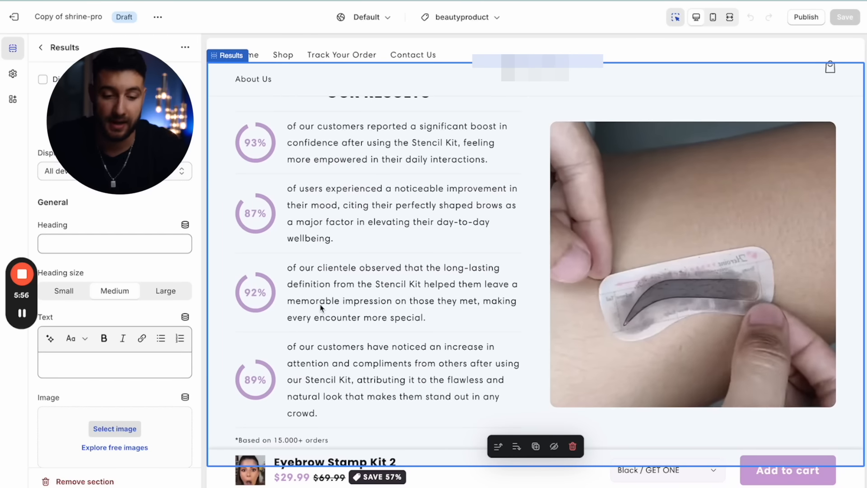
scroll(320, 307, down, 1)
scroll(321, 306, down, 1)
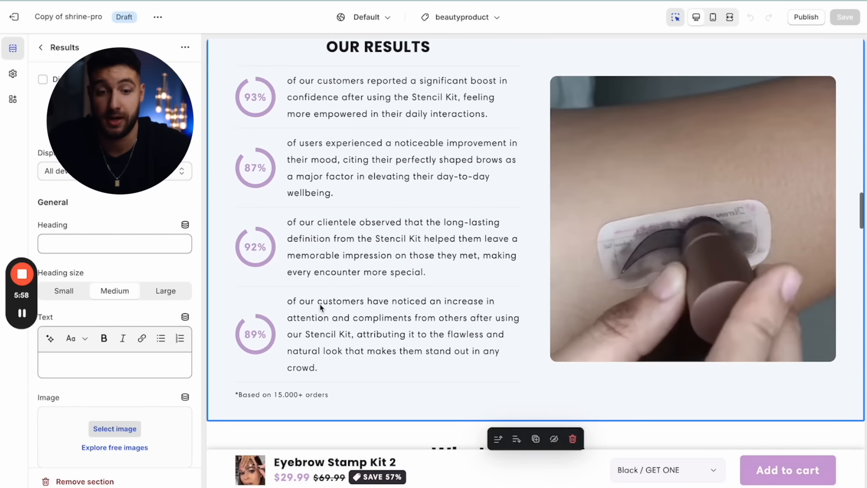
Browse through the What Our Clients Say testimonial carousel below the results section
scroll(311, 289, down, 8)
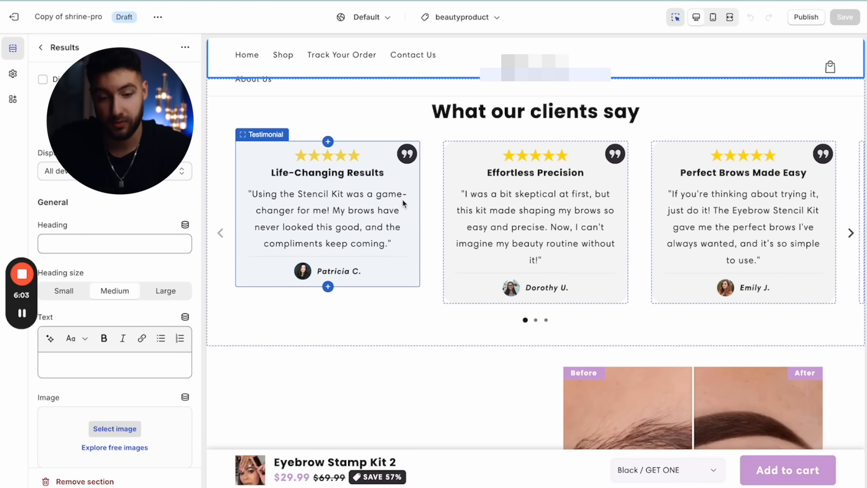
click(851, 233)
click(851, 233)
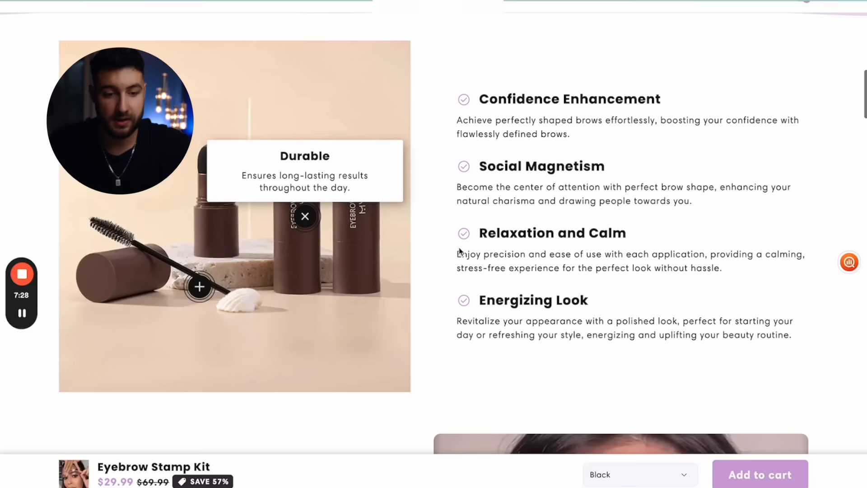
Compare the brow images on the live product page by moving the before/after slider fully across both ways
scroll(435, 238, up, 1)
scroll(436, 238, down, 10)
scroll(436, 234, down, 15)
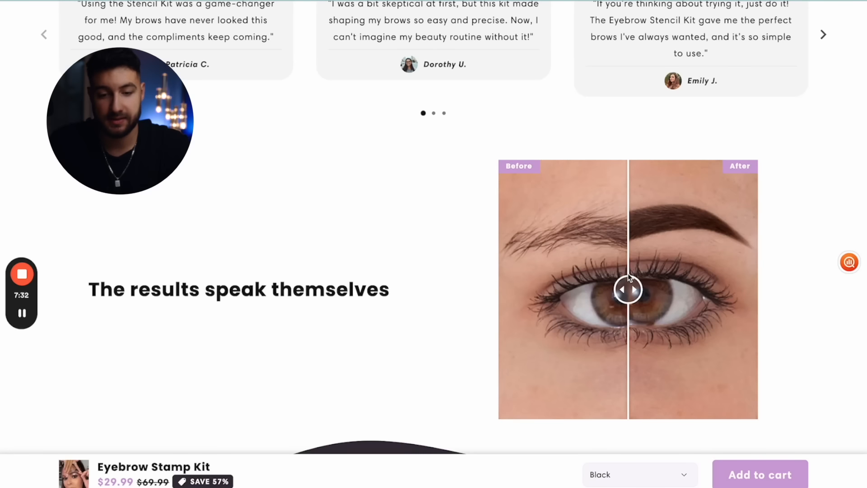
drag(628, 280, 534, 247)
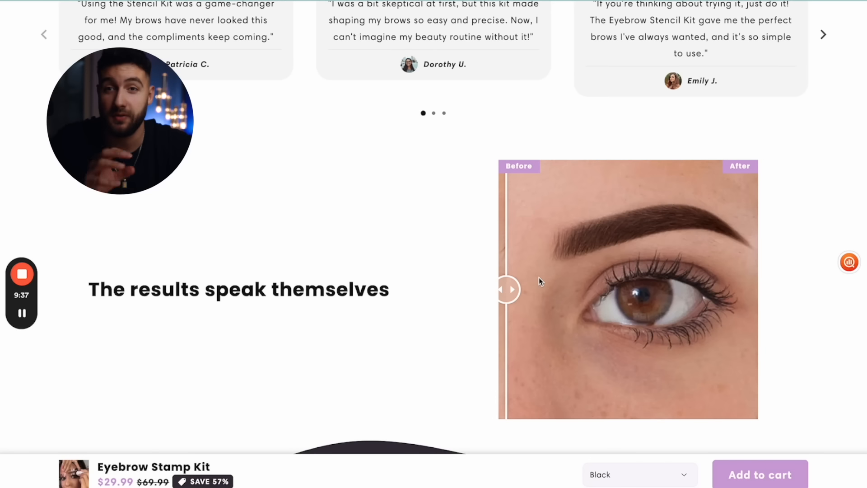
drag(534, 291, 630, 262)
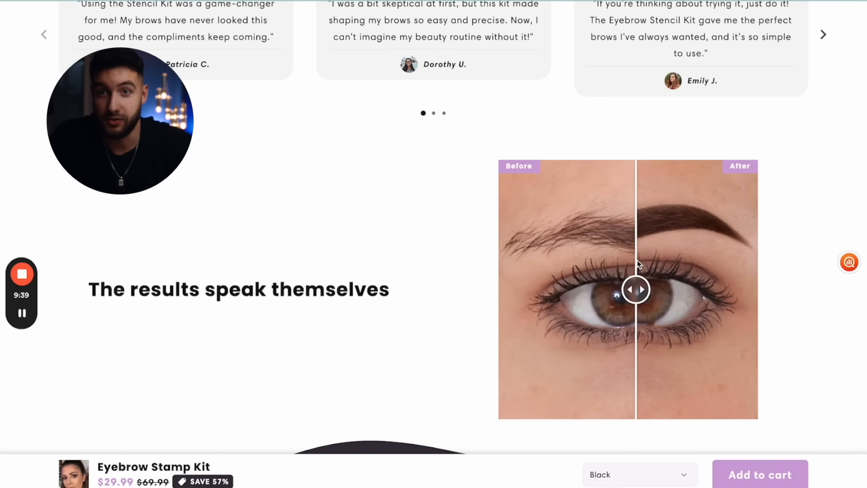
drag(638, 264, 702, 277)
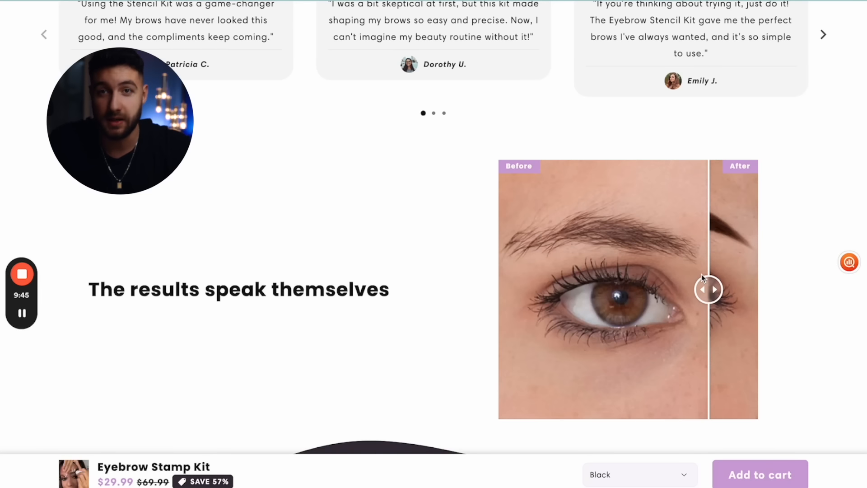
drag(702, 276, 741, 295)
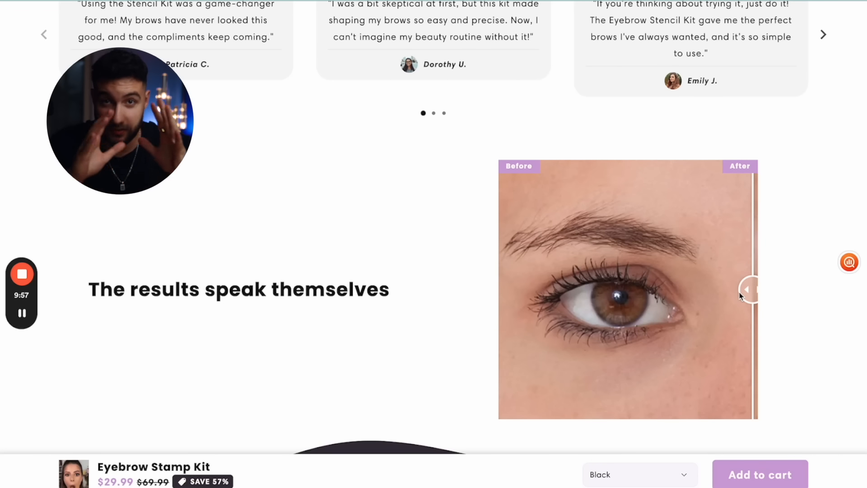
drag(746, 292, 716, 290)
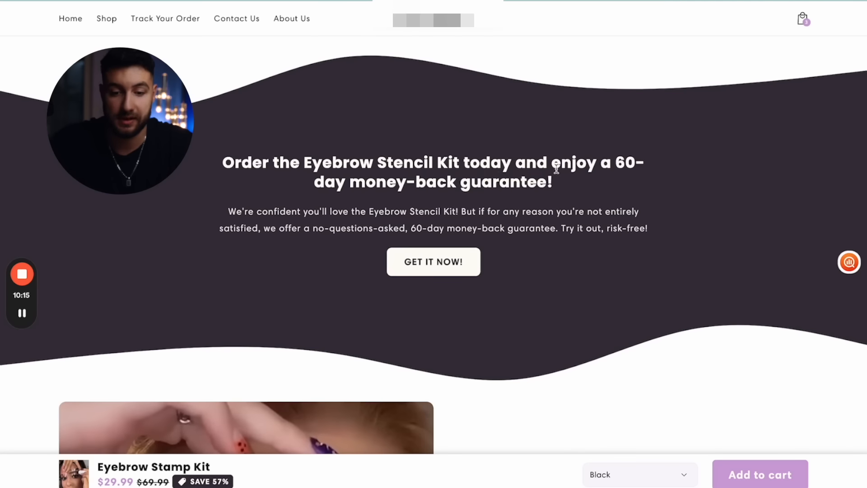
Review the money-back guarantee banner, the Shape Your Success section and the customer photo reviews
scroll(519, 191, down, 7)
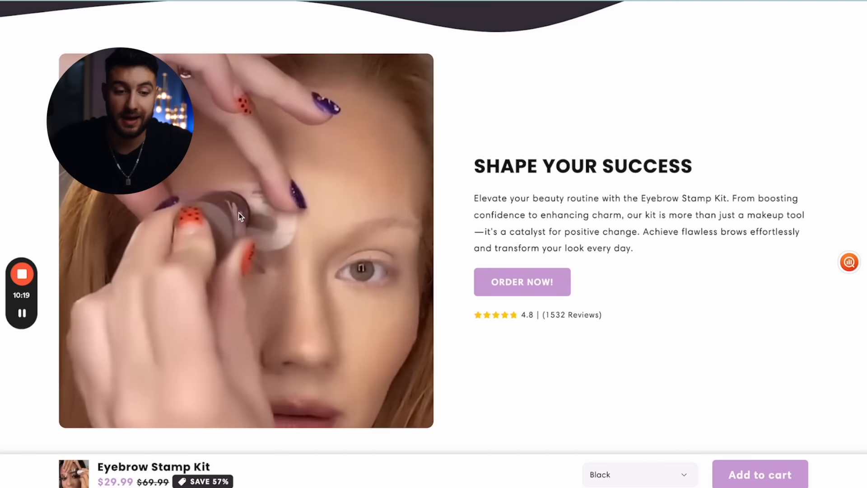
scroll(395, 284, down, 4)
scroll(396, 285, up, 5)
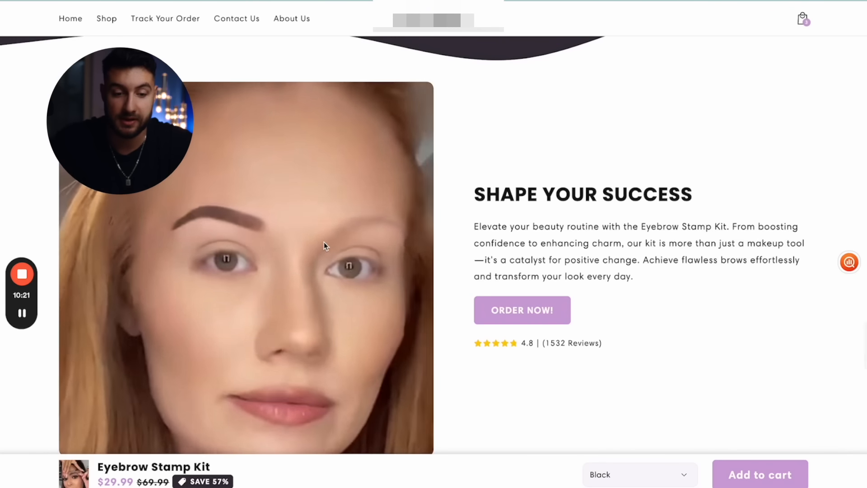
scroll(316, 233, up, 5)
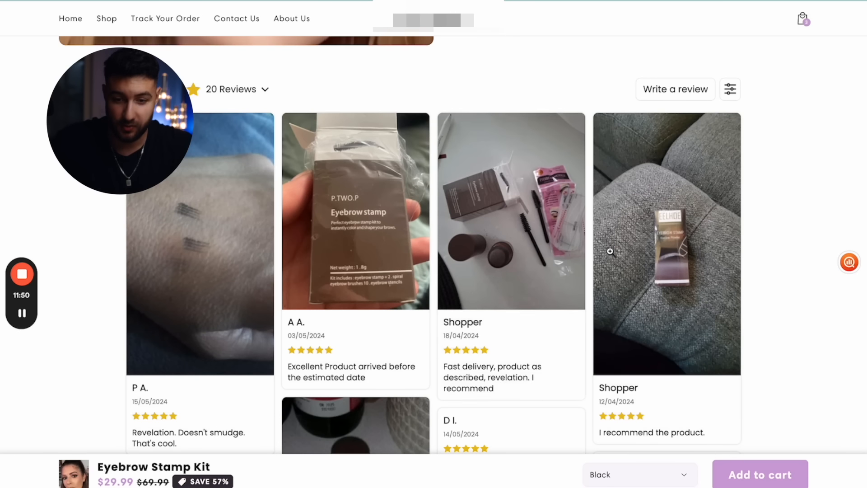
scroll(611, 251, down, 1)
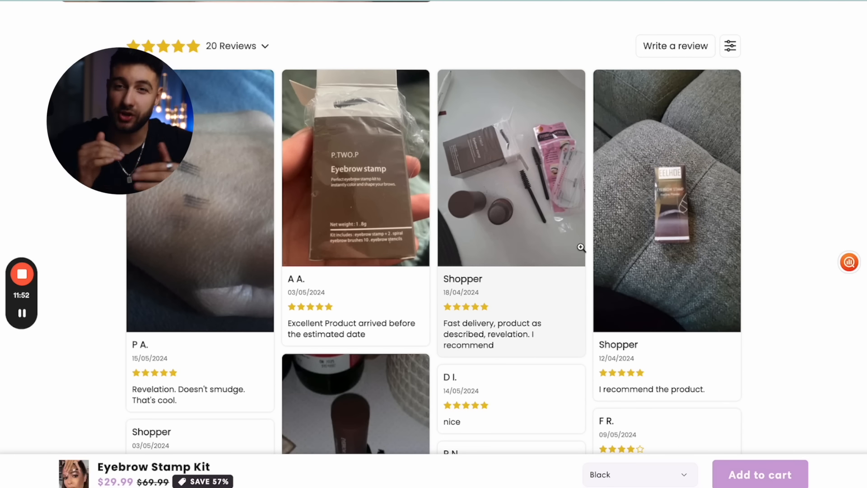
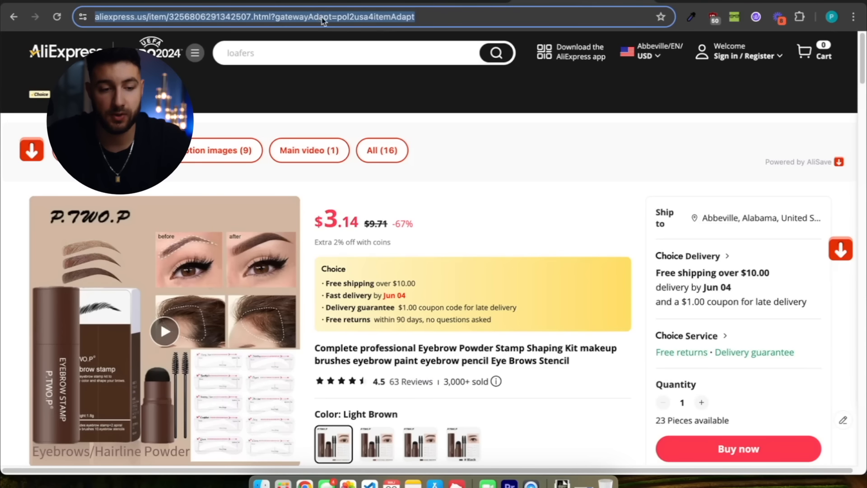
Copy the AliExpress eyebrow stamp kit's product link and import it into the DSers import list in English
click(353, 16)
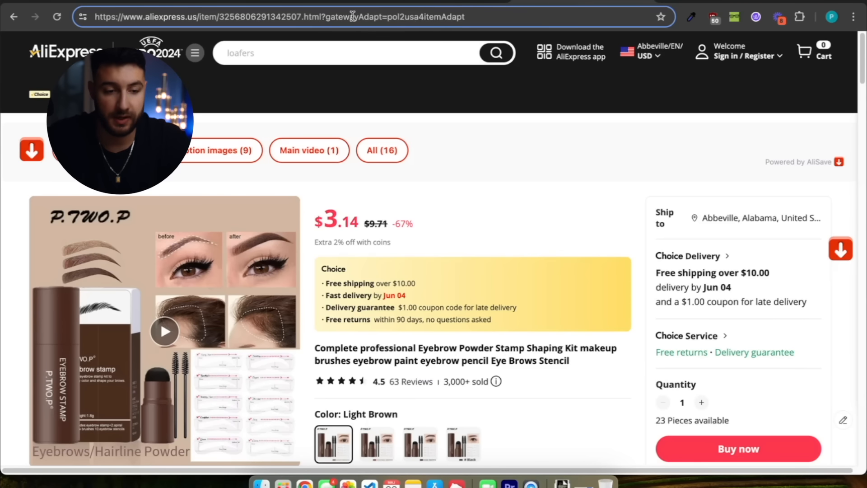
drag(322, 17, 94, 18)
key(ctrl+c)
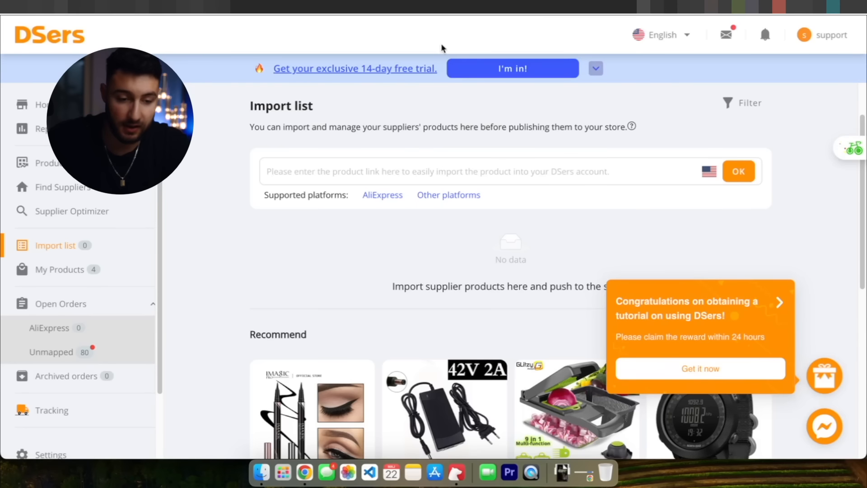
click(503, 169)
key(ctrl+v)
click(725, 174)
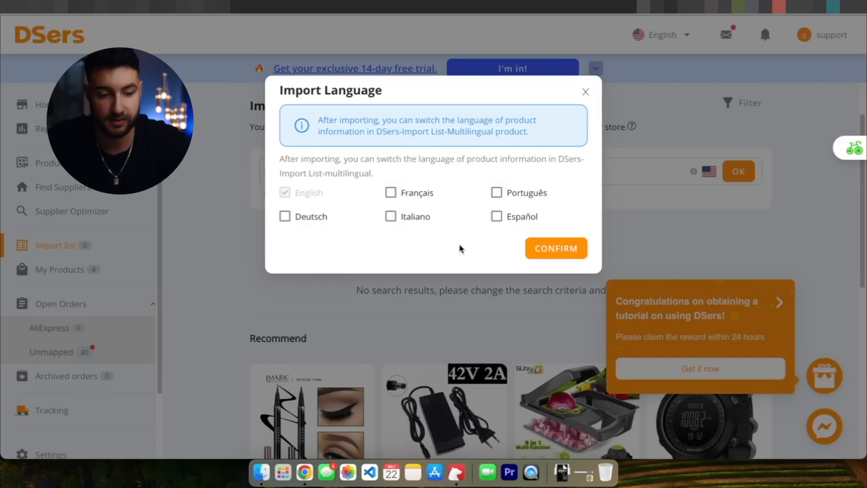
click(560, 252)
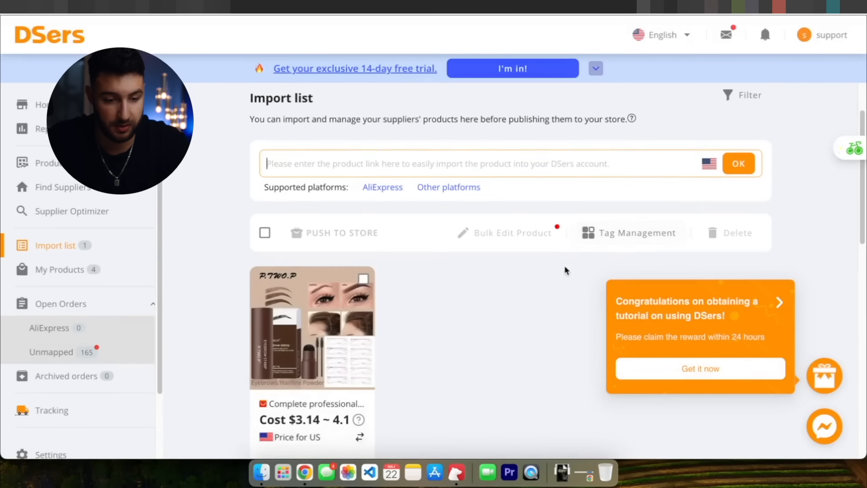
Push the imported eyebrow kit from DSers to the Shopify store with the pricing rule applied
scroll(510, 289, down, 3)
click(354, 240)
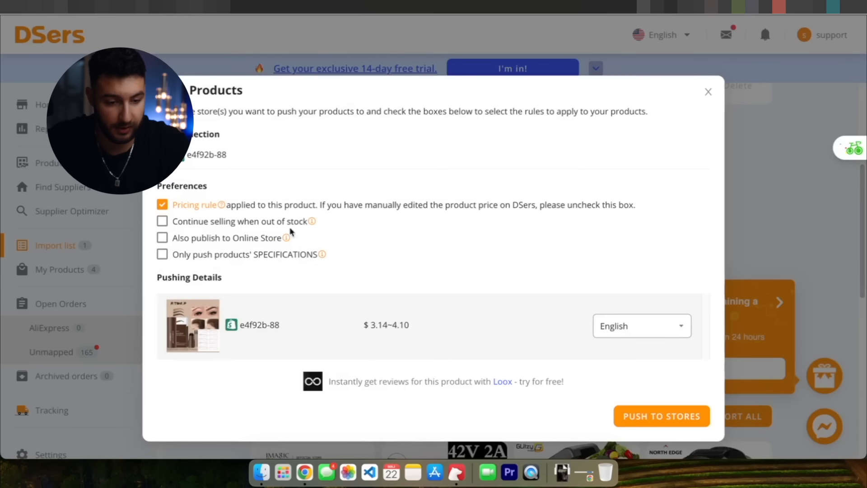
click(640, 417)
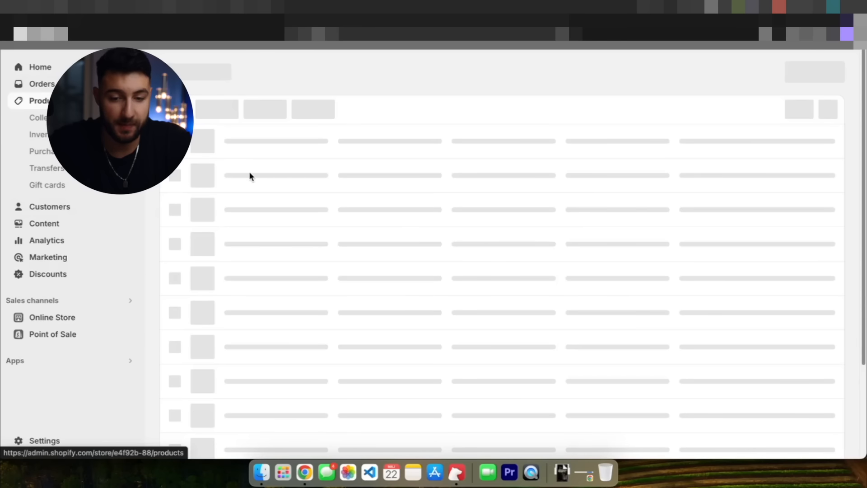
Open the imported eyebrow kit in the Shopify admin's product list and change its title to "Eyebrow Stamp Kit"
click(263, 234)
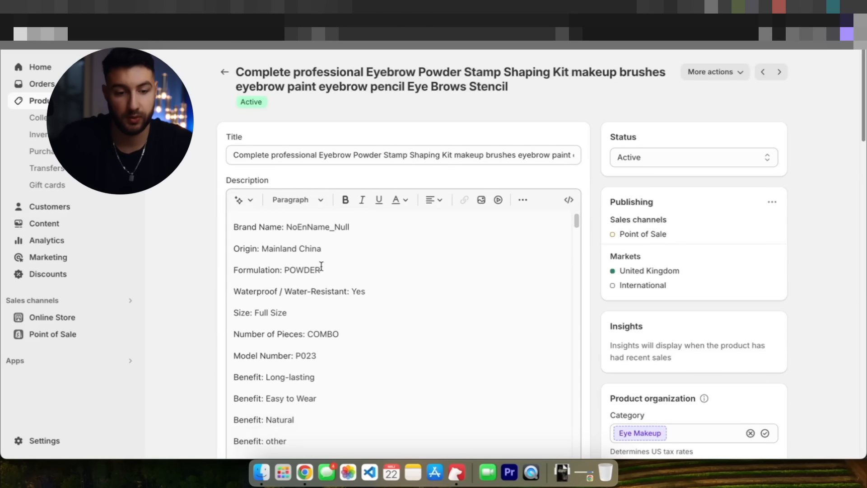
triple_click(278, 156)
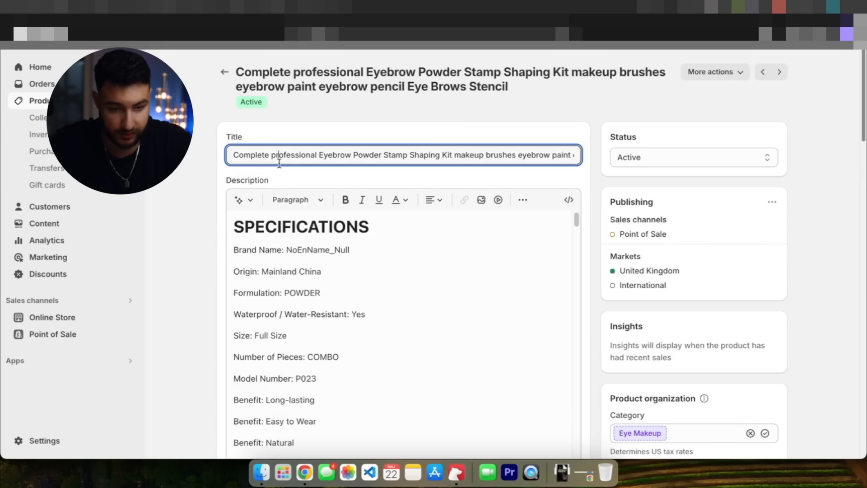
text(Eyebrow Stamp Kit)
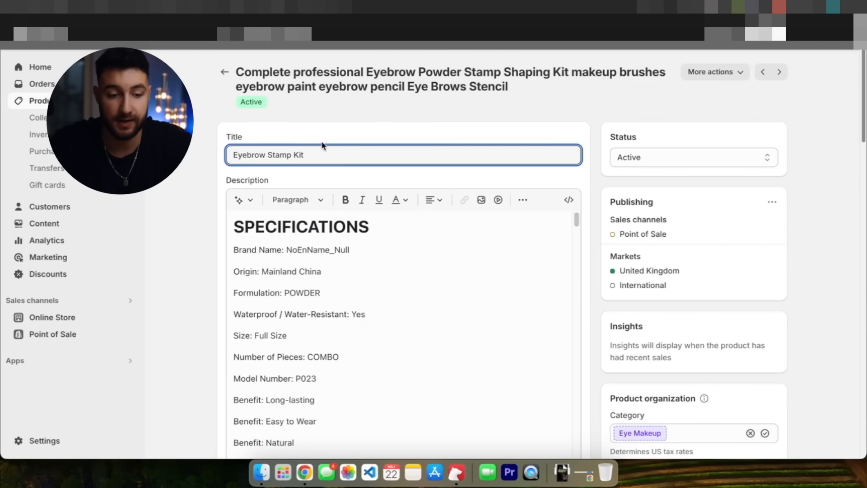
Delete all of the imported specification text from the product description
scroll(323, 144, down, 2)
click(327, 258)
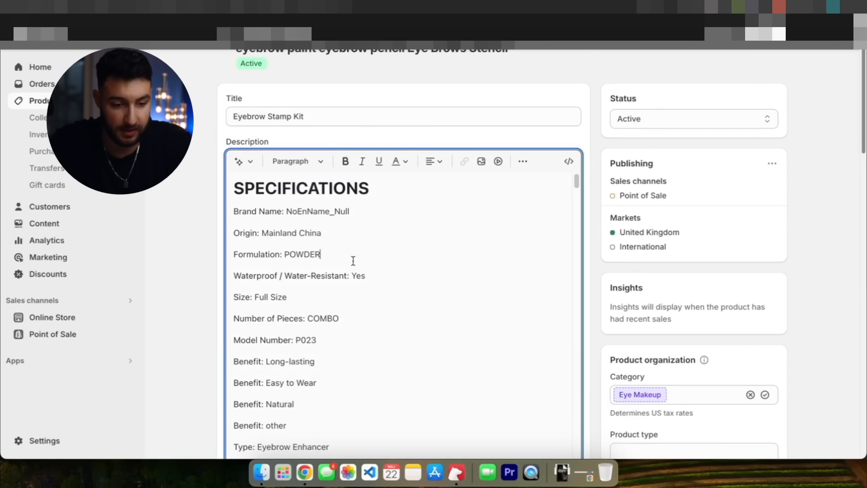
key(ctrl+a)
key(BackSpace)
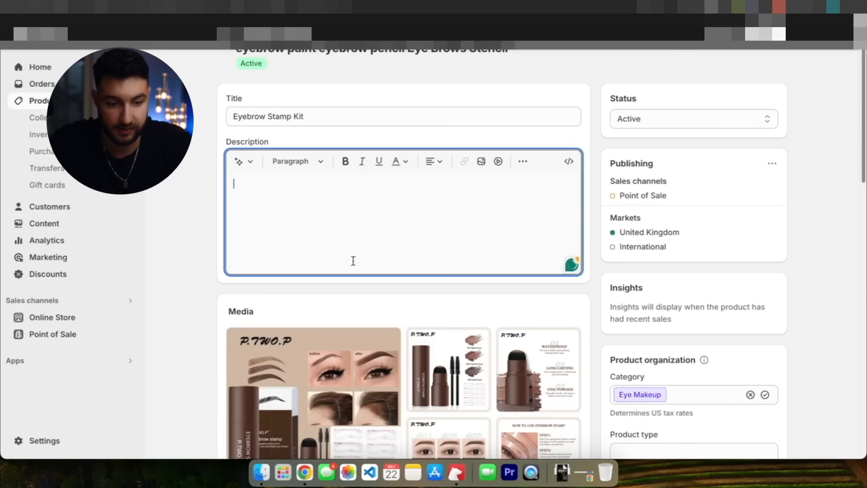
Remove all ten imported images from the product's media and finish editing the Color option without changing its values
scroll(687, 57, up, 2)
click(634, 133)
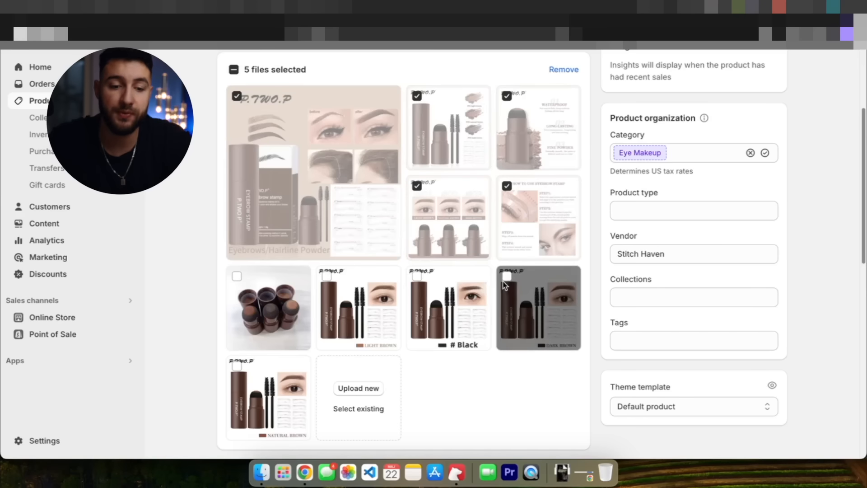
click(417, 276)
click(506, 276)
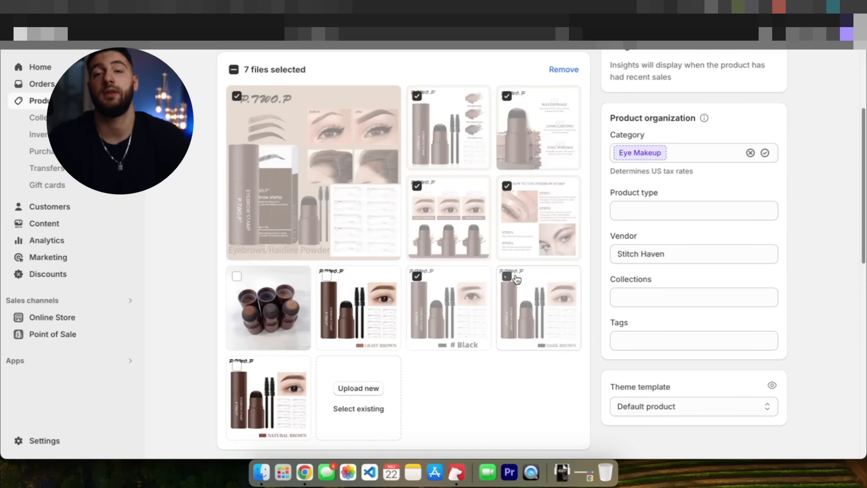
click(353, 280)
click(271, 293)
click(277, 377)
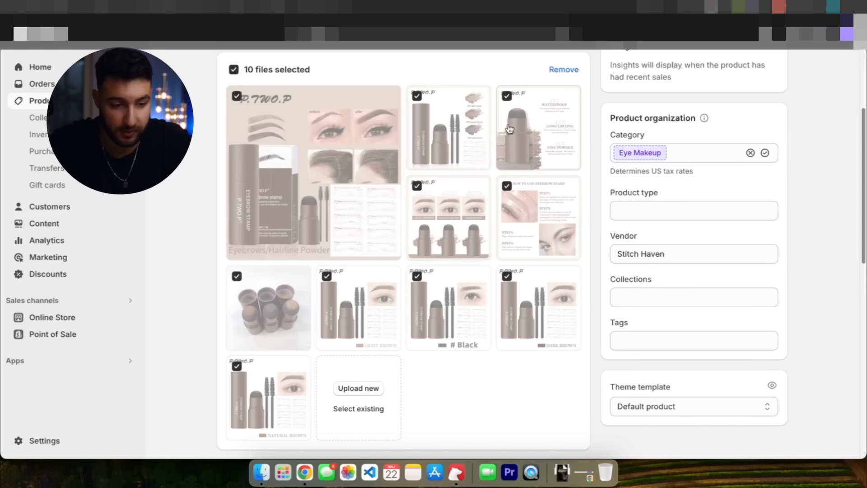
click(555, 73)
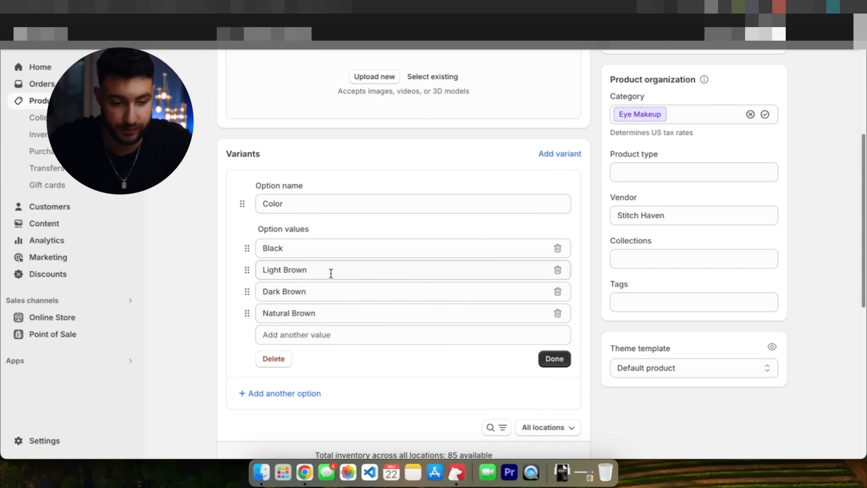
click(554, 358)
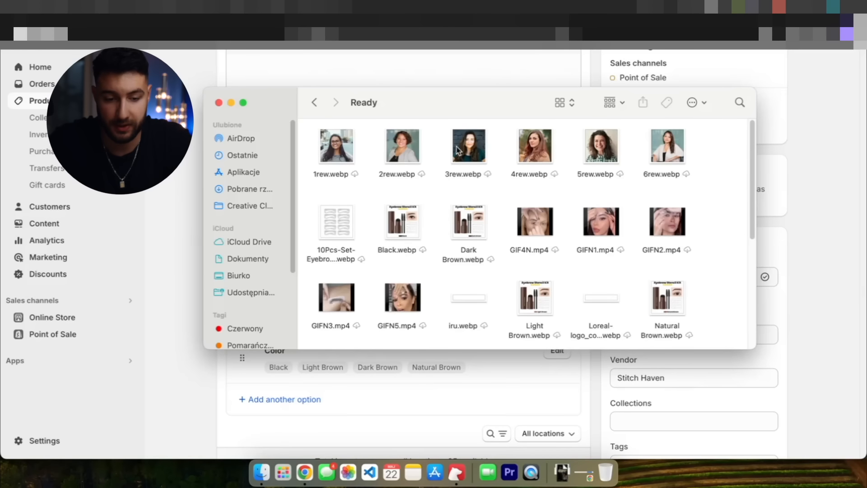
Upload variantpic.webp and gif1stvar.gif from the Ready folder in Finder to the product's media
drag(468, 111, 442, 248)
scroll(464, 296, down, 3)
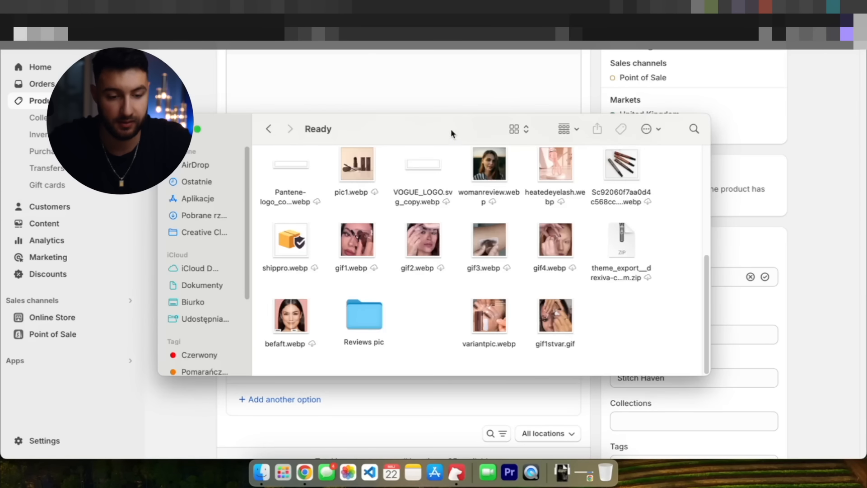
drag(452, 133, 240, 245)
drag(383, 415, 251, 457)
drag(277, 426, 525, 242)
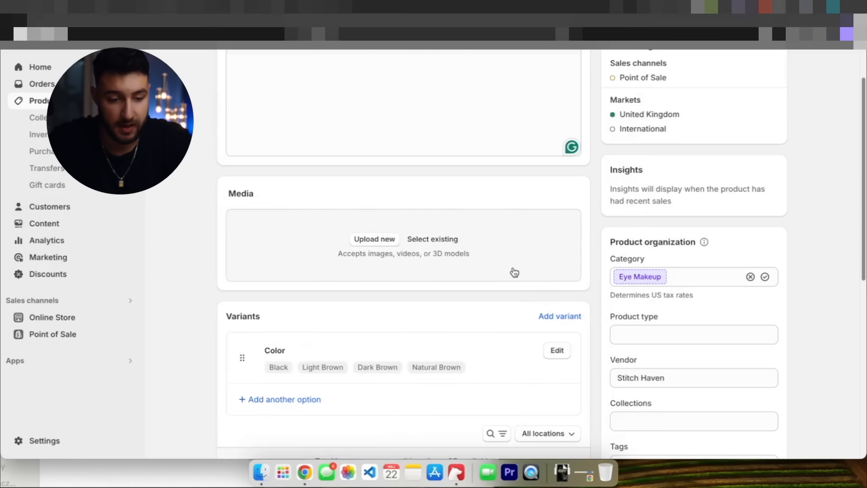
Assign the variantpic image to the Light Brown, Dark Brown and Natural Brown variants
scroll(513, 271, down, 6)
click(259, 264)
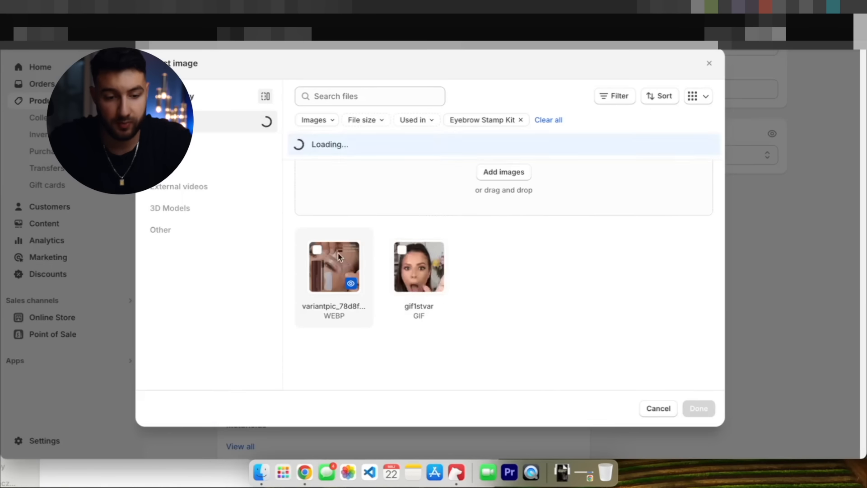
click(340, 256)
click(696, 408)
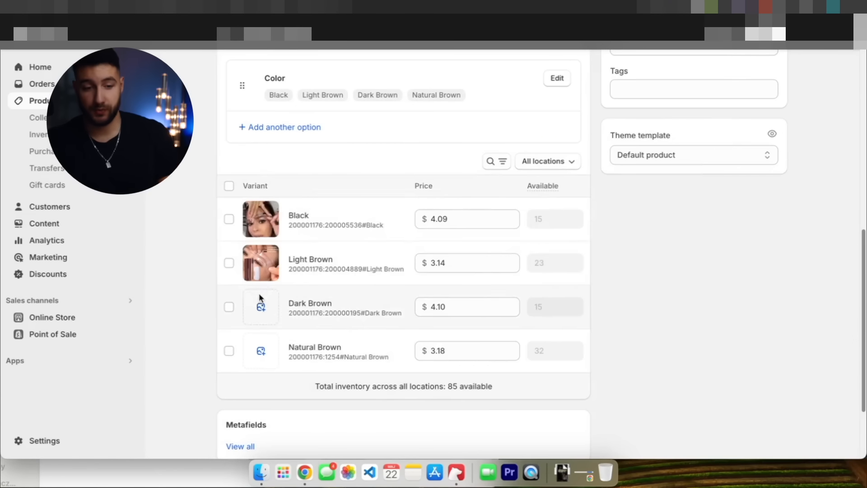
click(260, 306)
click(419, 267)
click(696, 408)
click(261, 351)
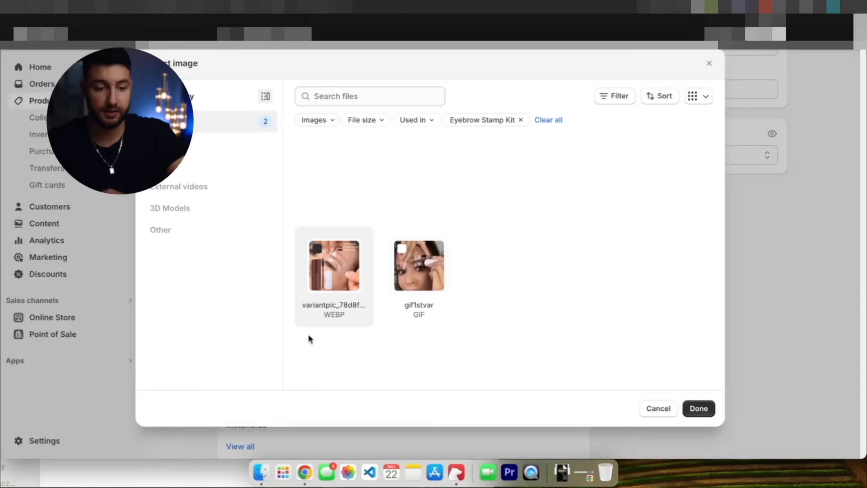
click(696, 409)
Change the product's URL handle in the search engine listing to "eyebrow-stamp-kit"
scroll(542, 321, up, 1)
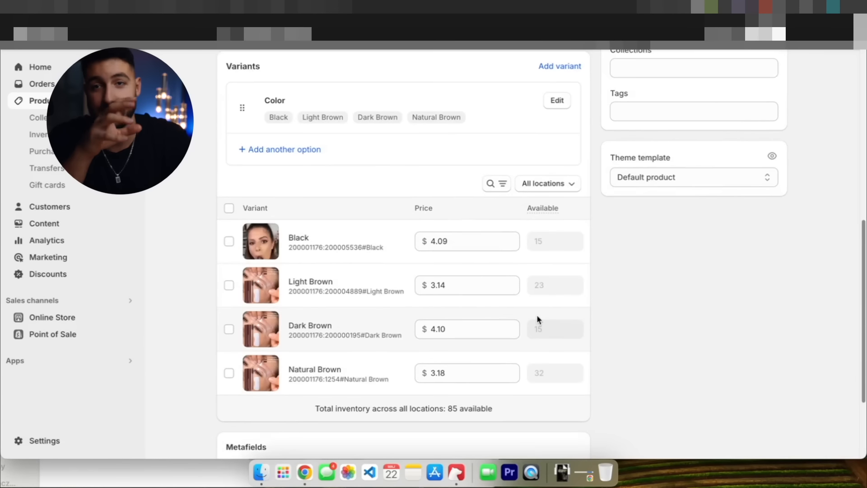
scroll(536, 314, down, 1)
scroll(537, 314, up, 6)
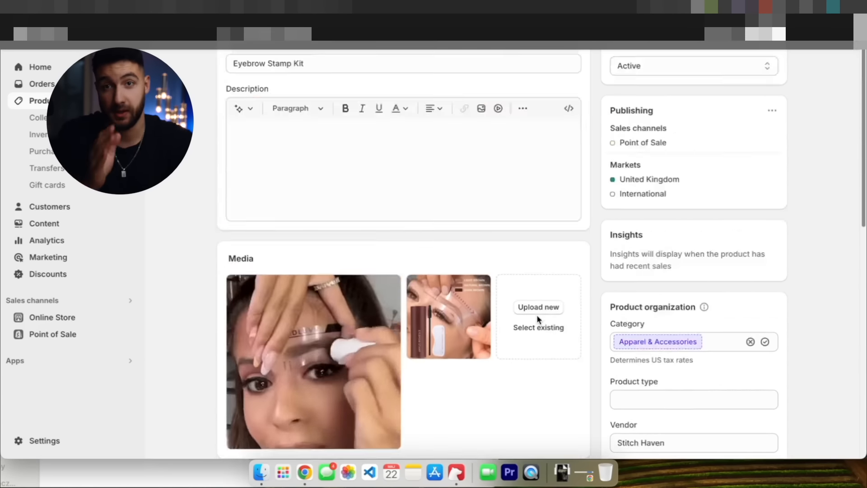
scroll(537, 314, down, 4)
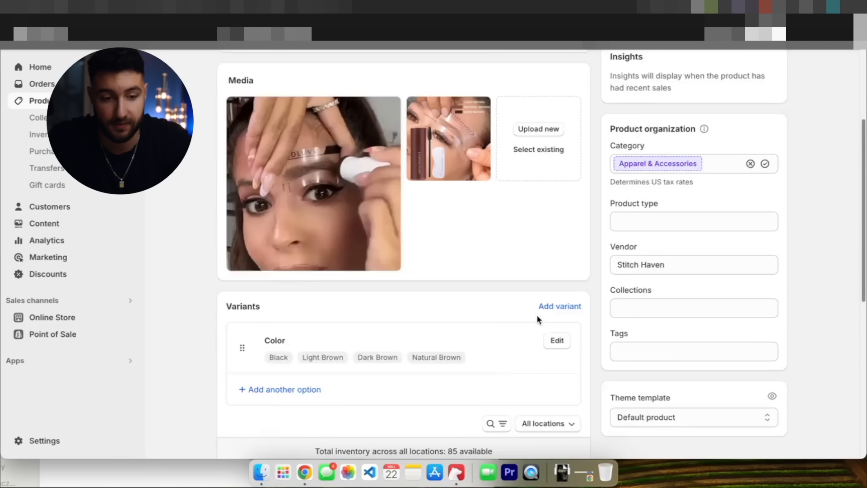
scroll(537, 319, down, 8)
click(443, 393)
key(super+a)
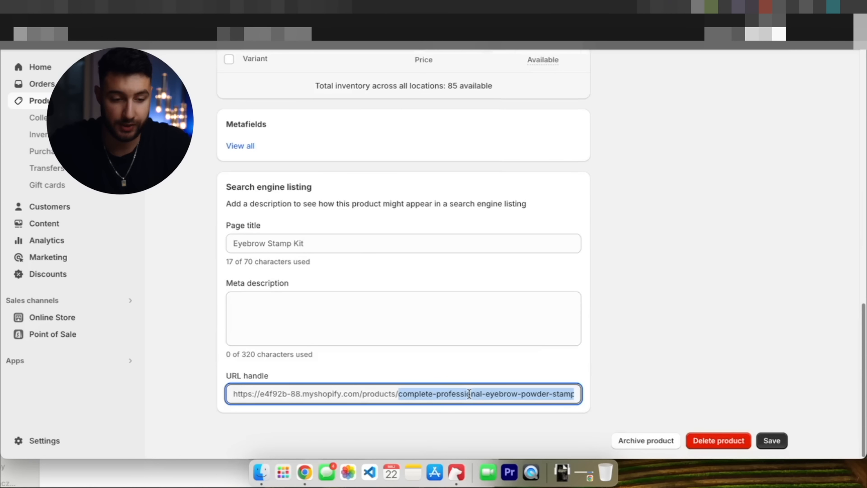
text(eyebrow-stamp-kit)
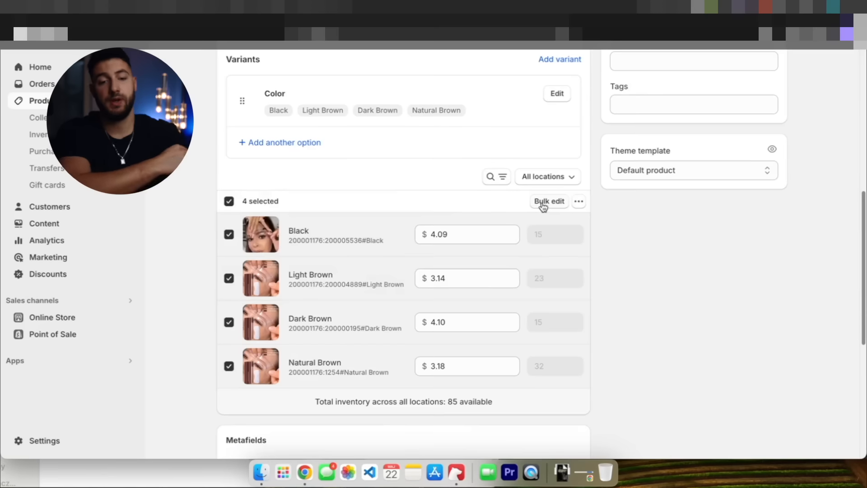
Bulk edit the four variants and add the Compare-at price, Continue selling when out of stock and Track quantity columns
click(550, 201)
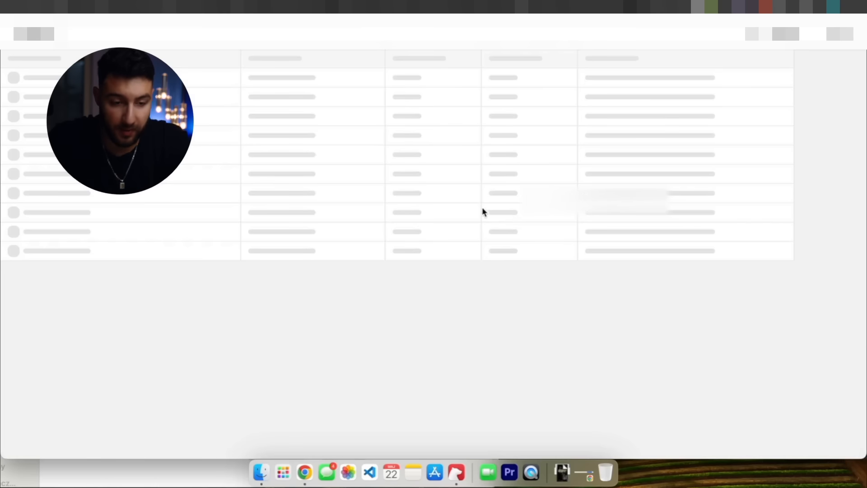
click(777, 32)
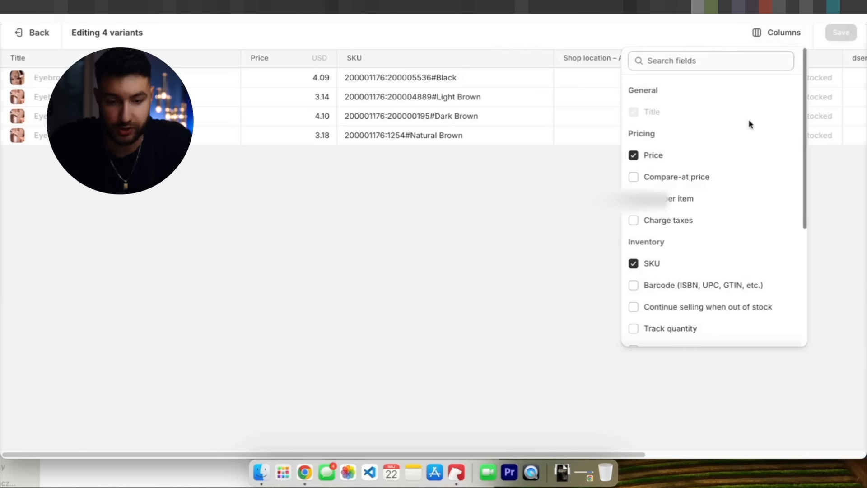
click(677, 179)
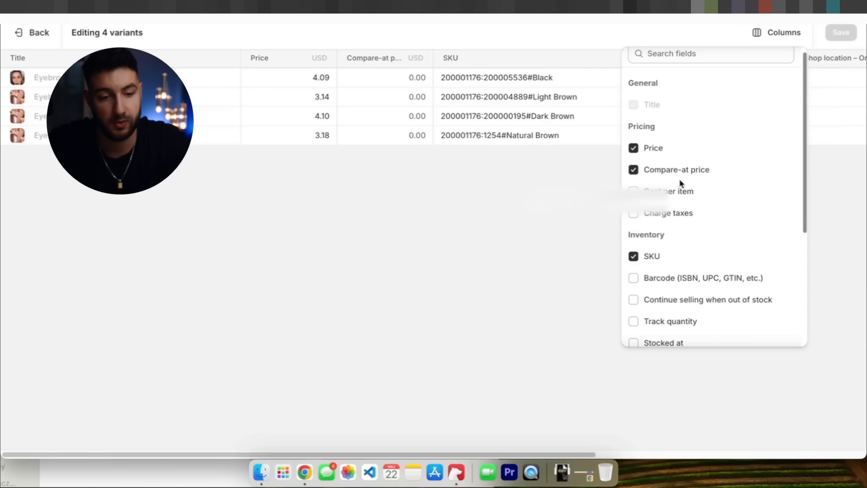
scroll(681, 214, down, 4)
click(678, 222)
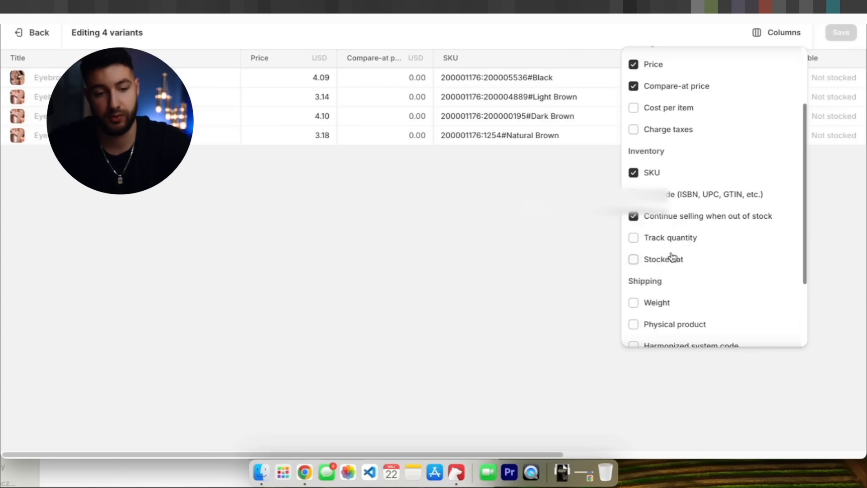
click(662, 239)
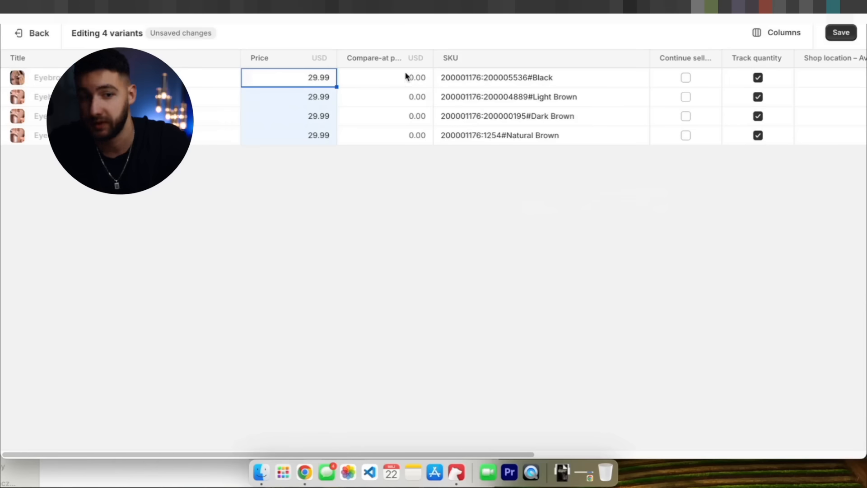
Set the compare-at price to 69.99 and turn off quantity tracking for all four variants
click(408, 78)
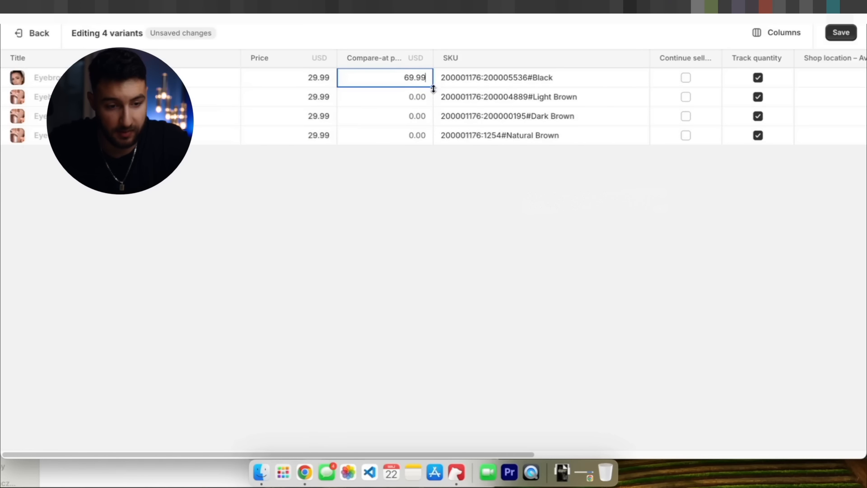
drag(432, 131, 432, 135)
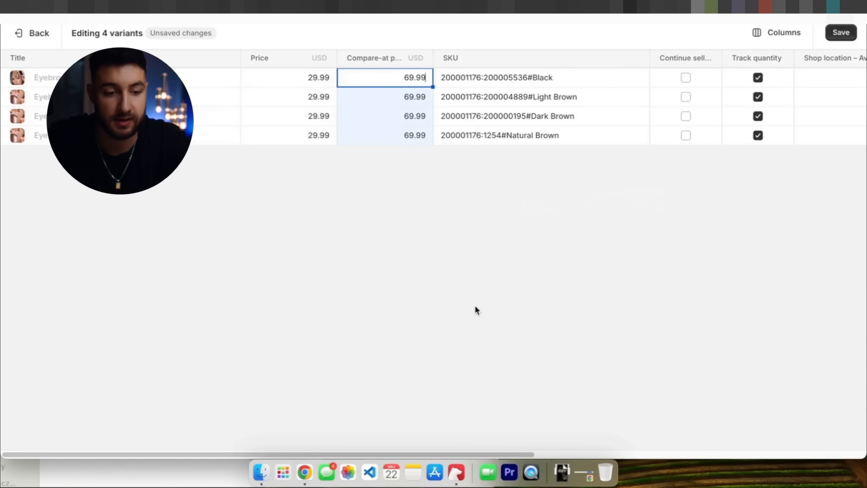
drag(480, 456, 712, 458)
scroll(699, 162, left, 6)
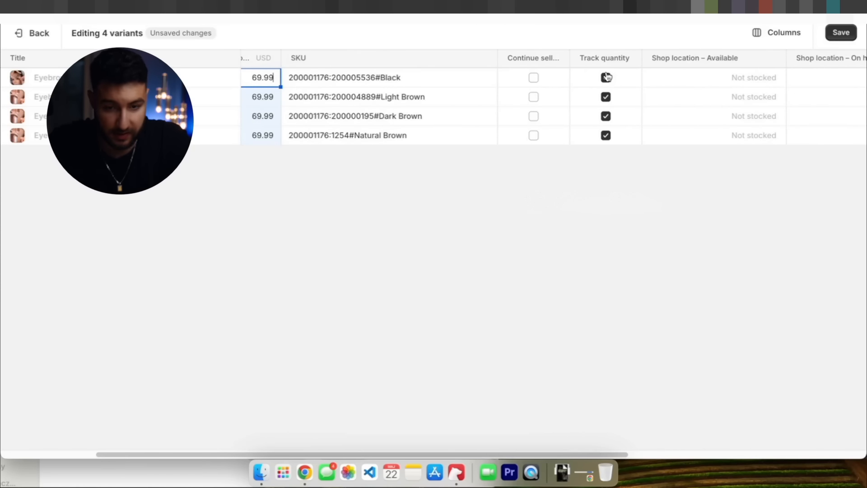
click(606, 77)
drag(641, 86, 633, 136)
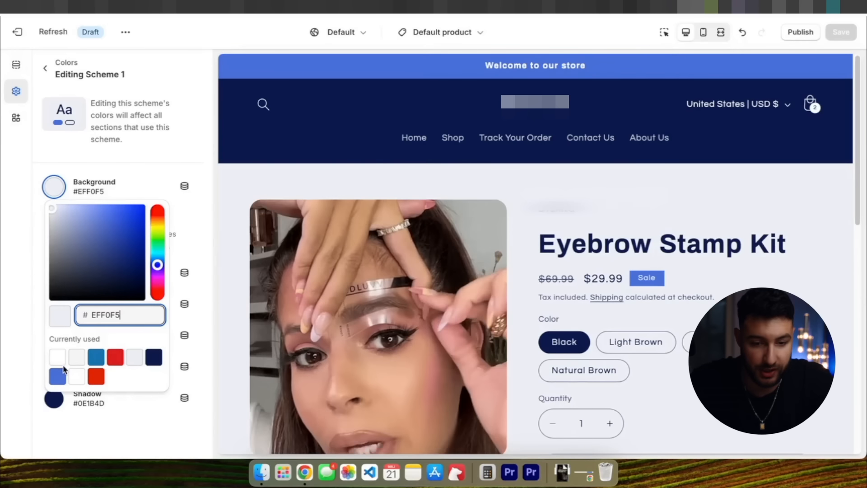
Set the background color of Scheme 1 to white (#FFF) in the theme's color settings
text(FFF)
click(166, 262)
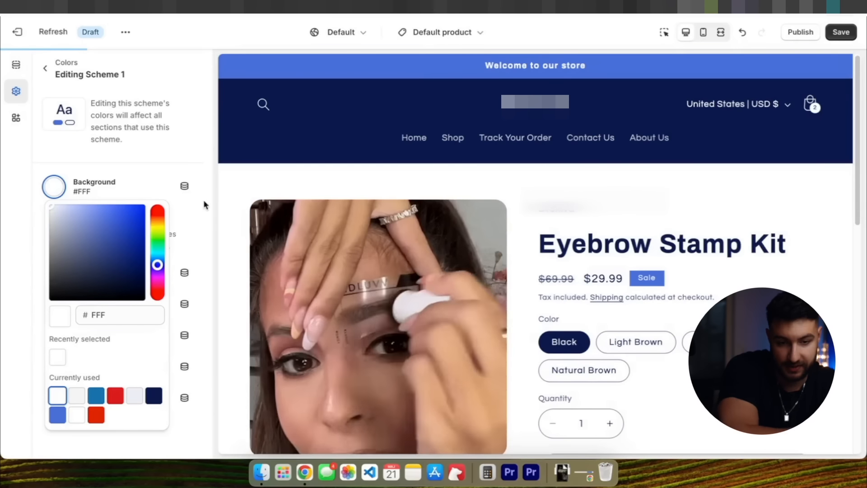
click(76, 396)
click(58, 396)
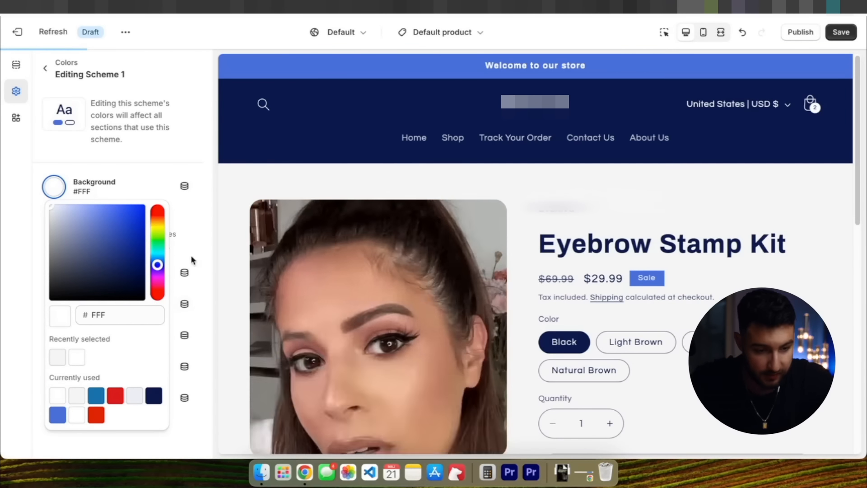
click(173, 246)
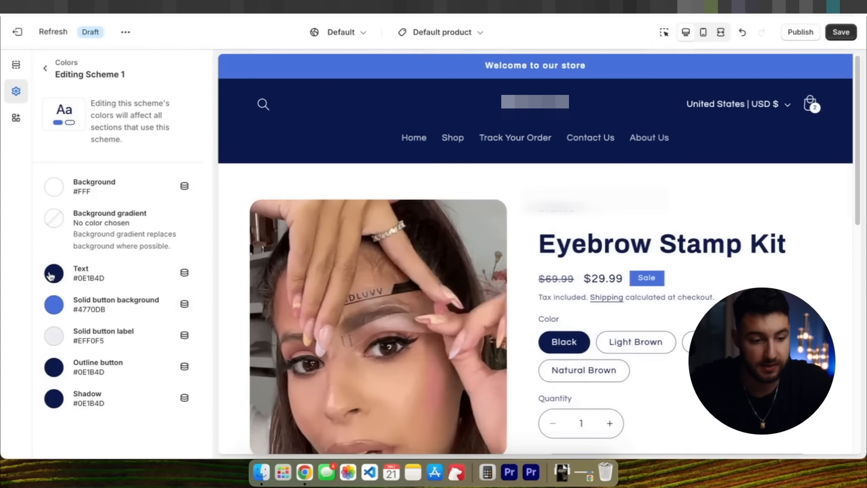
Set Scheme 1's text and solid button background colors to black (#000000)
click(54, 273)
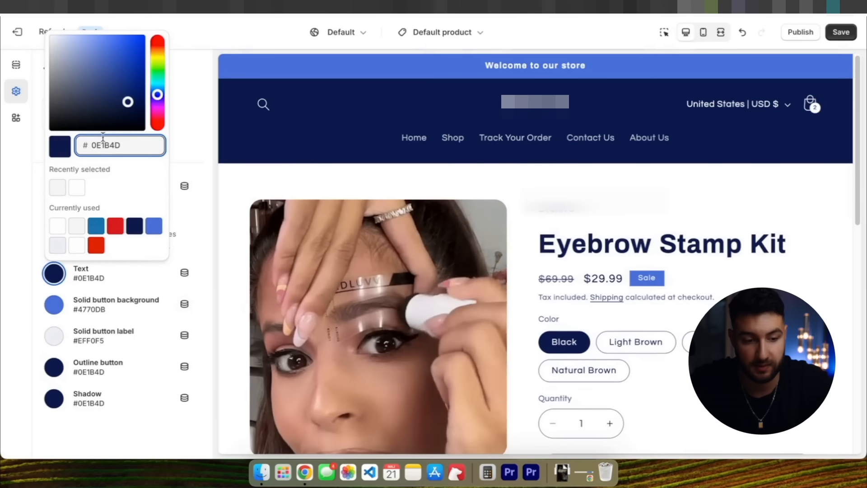
drag(97, 124, 27, 145)
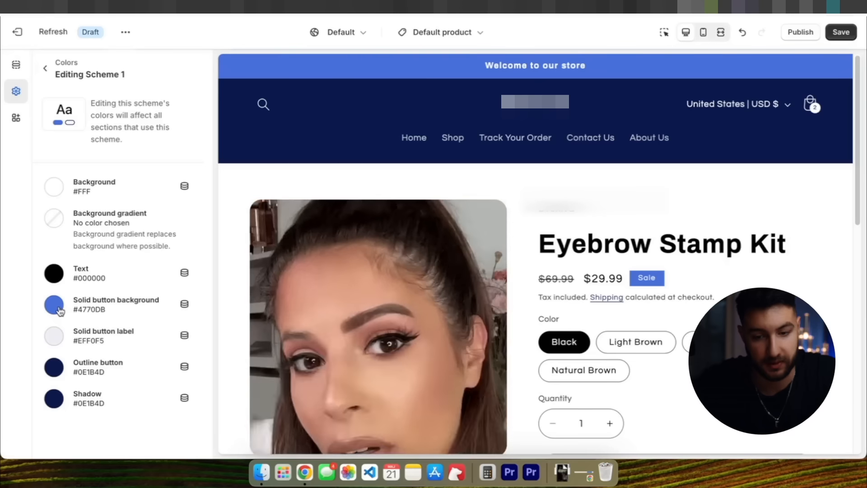
click(63, 312)
click(57, 219)
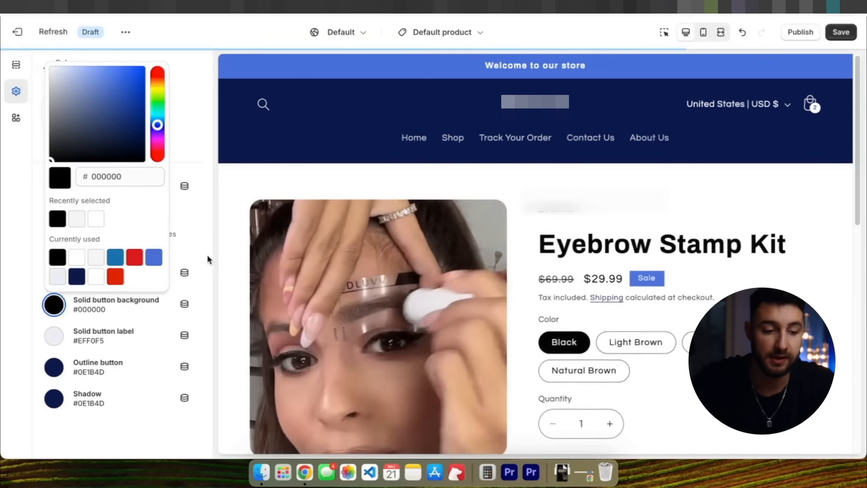
click(208, 257)
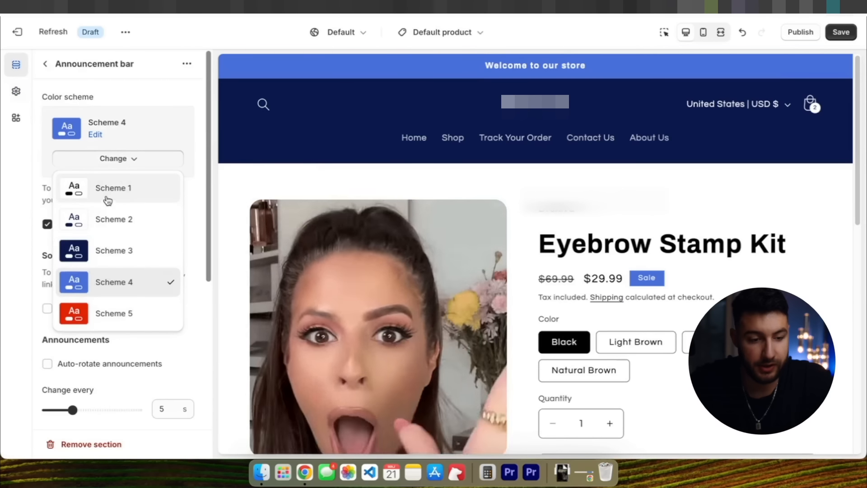
Change the announcement bar's color scheme to Scheme 2 and open that scheme for editing
click(120, 222)
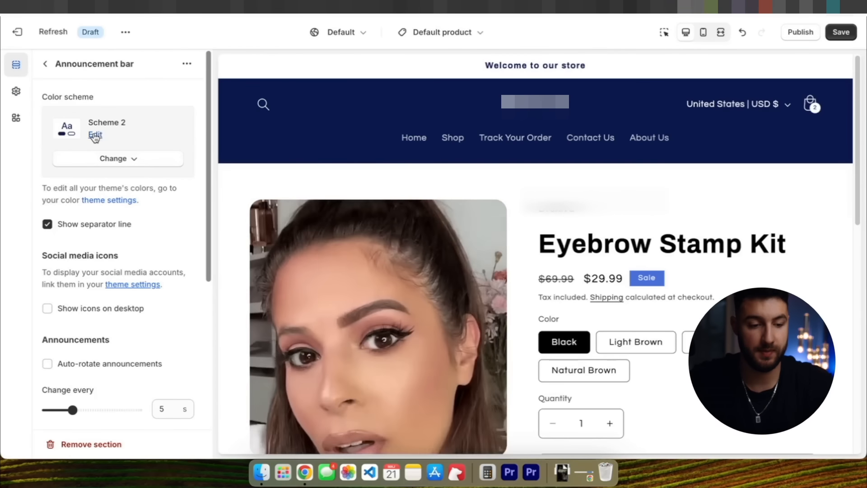
click(95, 134)
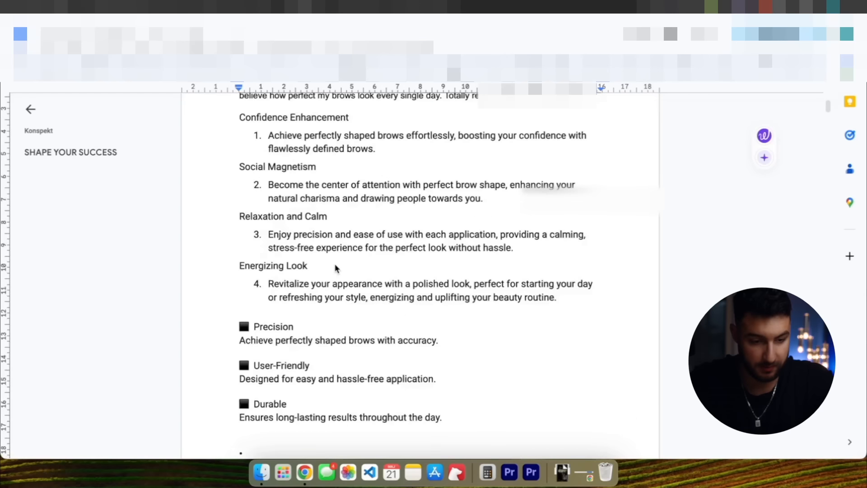
Switch to the Google Docs document with the eyebrow kit's page copy, look through it and copy a short text passage
scroll(336, 266, down, 20)
scroll(336, 267, up, 20)
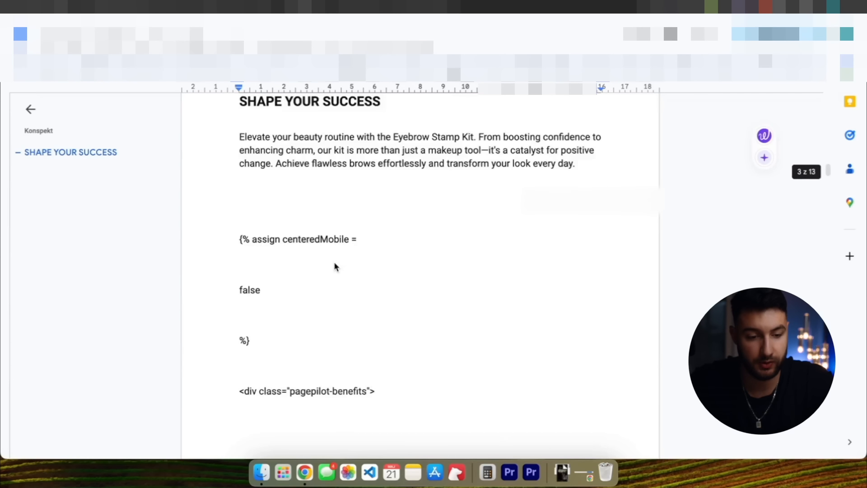
drag(278, 203, 244, 201)
key(super+c)
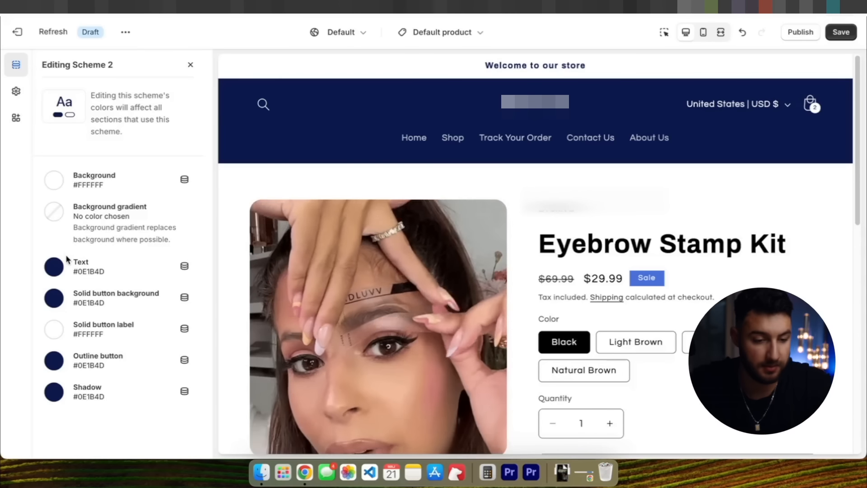
Set the background color of Scheme 2 to #3B303E
click(54, 180)
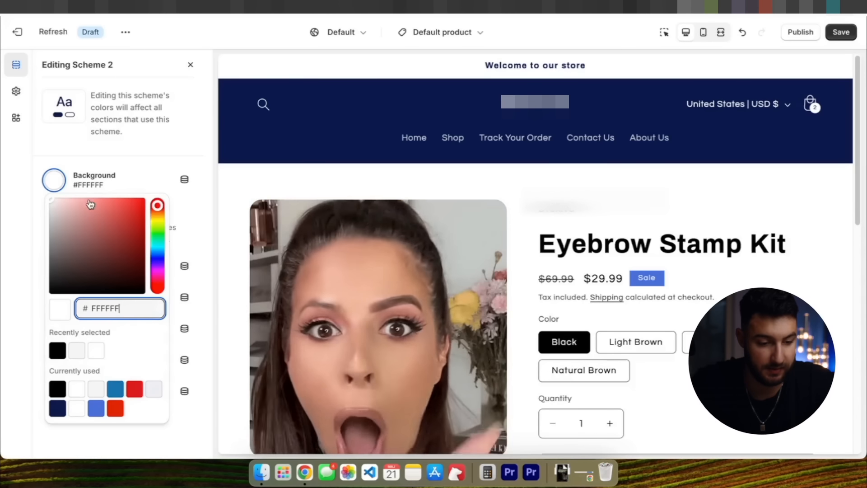
key(super+a)
key(super+v)
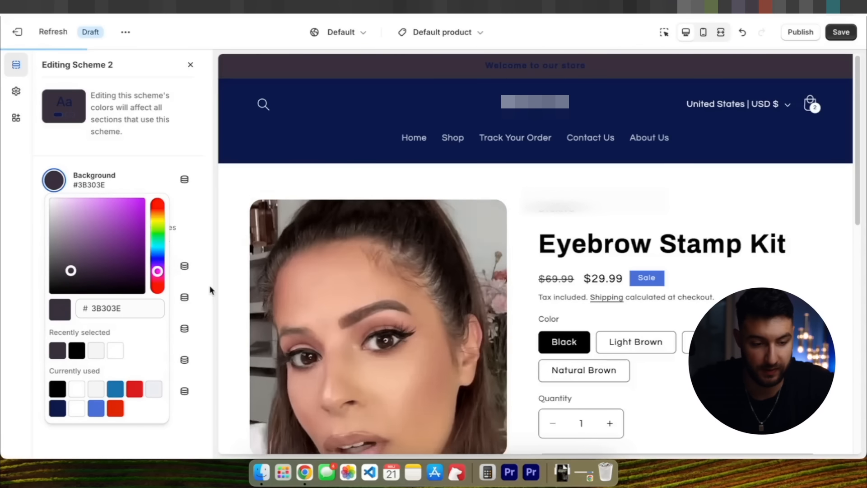
click(195, 265)
Set Scheme 2's text color to white (#FFF) and finish editing the scheme
click(54, 267)
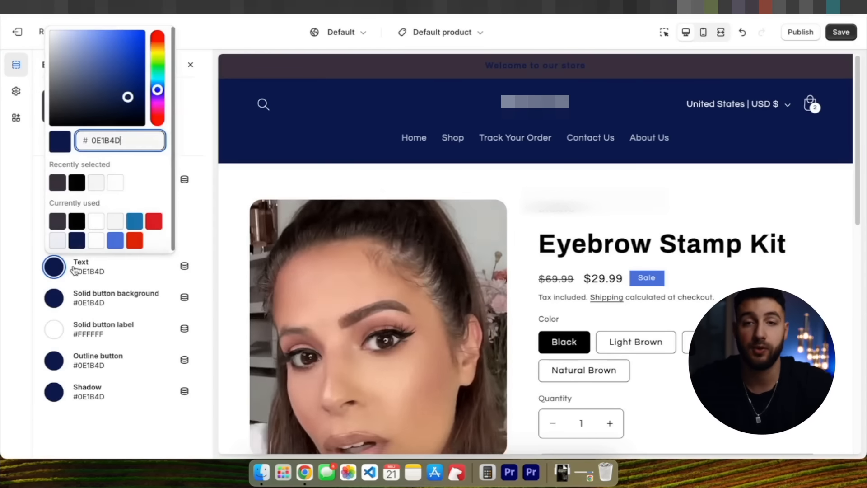
click(113, 184)
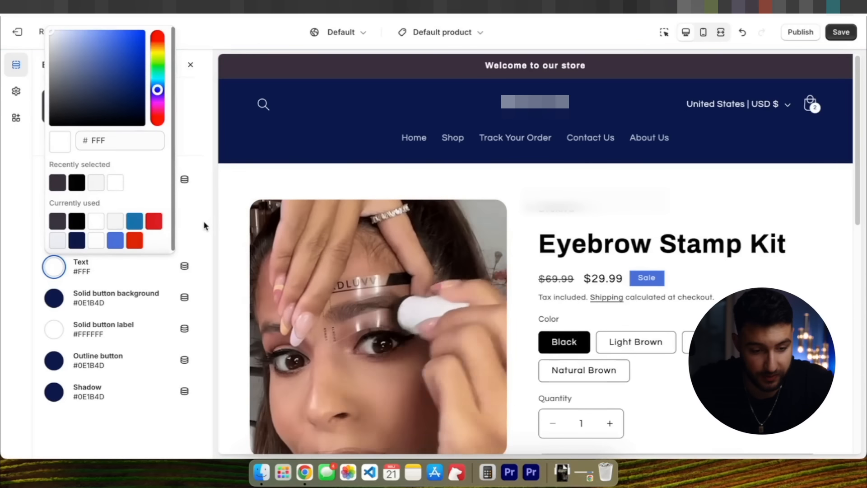
click(198, 296)
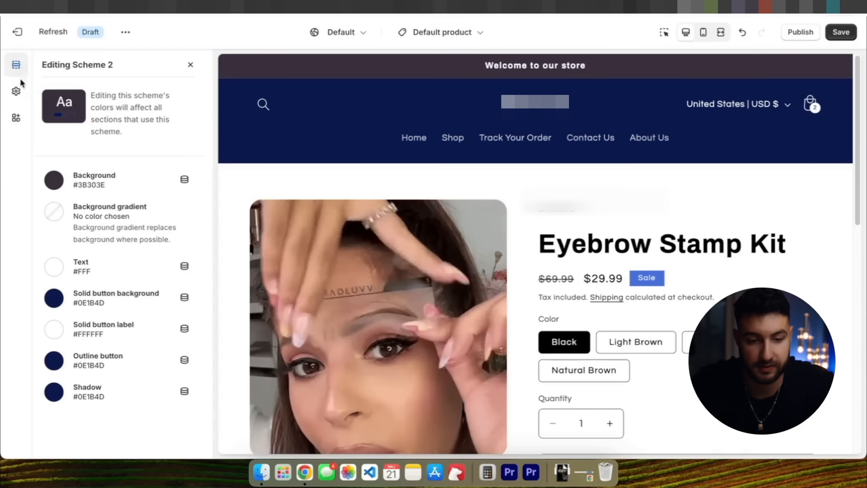
click(190, 65)
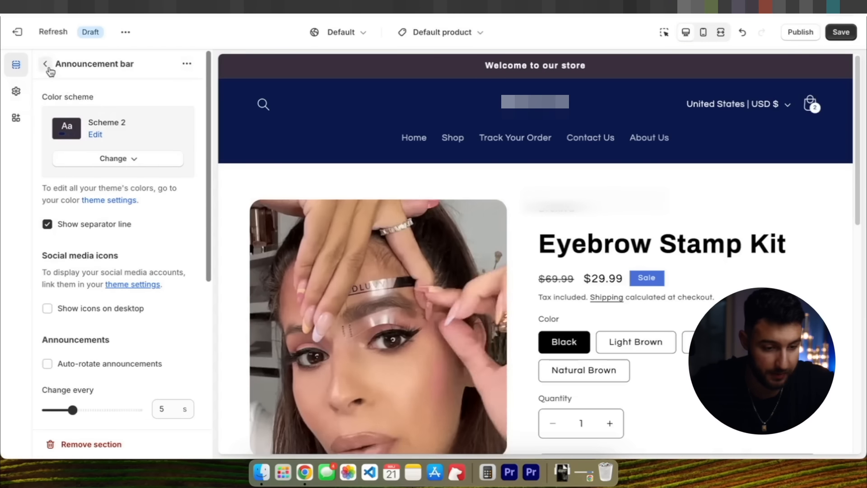
Change the announcement text to "LIMITED TIME: SHOP OUR ❤ SPRING DAY SALE!"
click(47, 66)
click(91, 178)
key(super+a)
text(LIMITED TIME: SHOP OUR ❤ SPRING DAY SALE!)
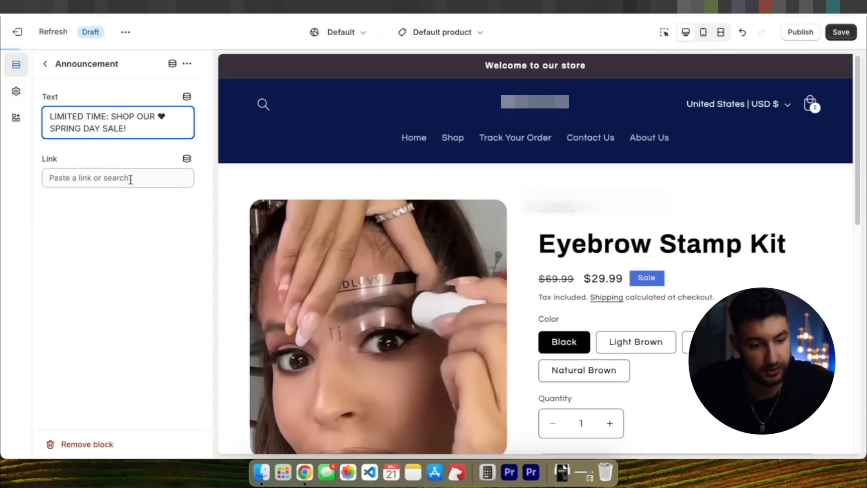
click(45, 63)
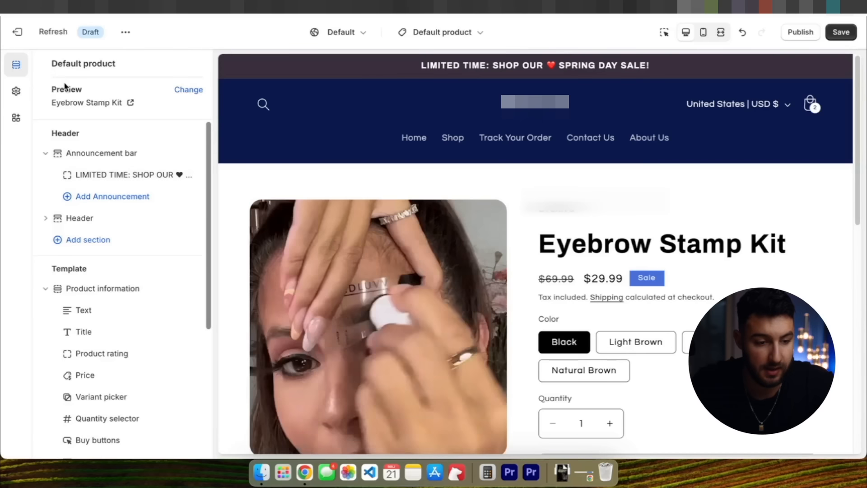
Apply Scheme 1 as both the color scheme and the menu color scheme of the header
click(91, 218)
scroll(110, 194, down, 10)
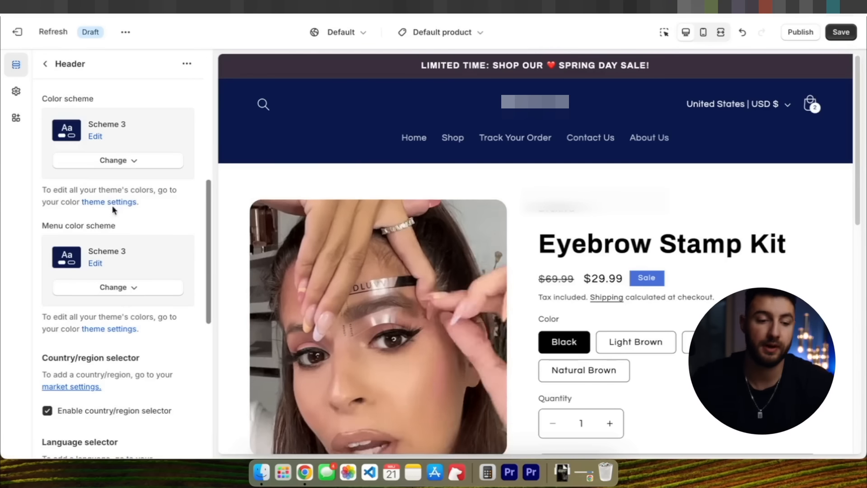
click(114, 175)
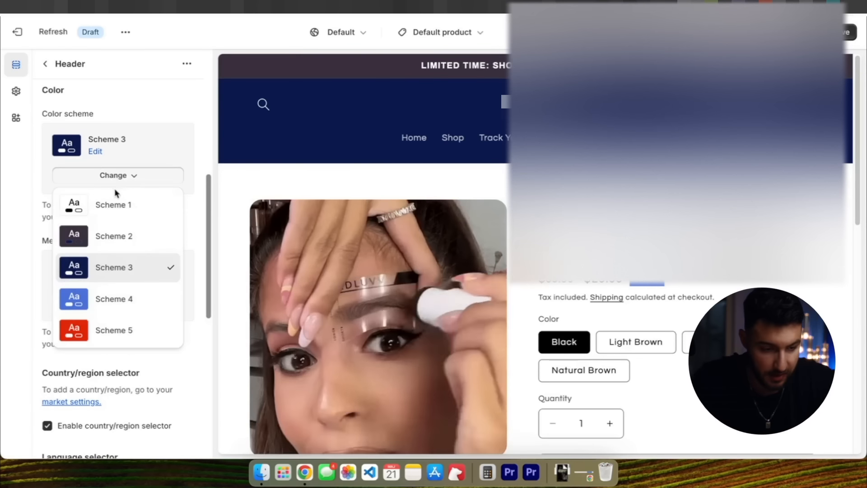
click(108, 203)
click(128, 311)
click(104, 148)
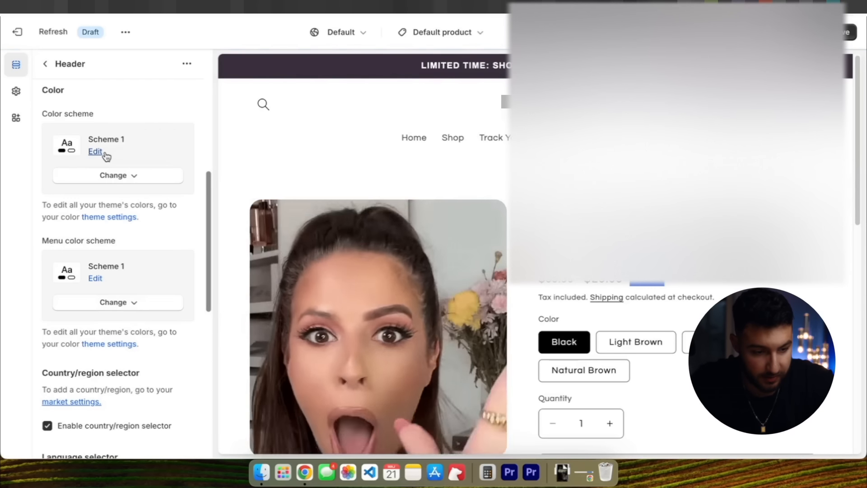
Adjust the store logo in the theme's logo settings
click(15, 91)
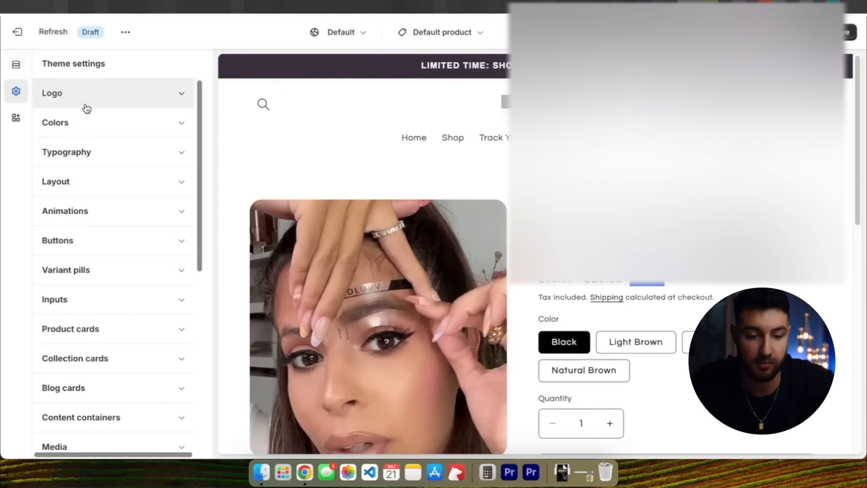
click(85, 103)
click(112, 153)
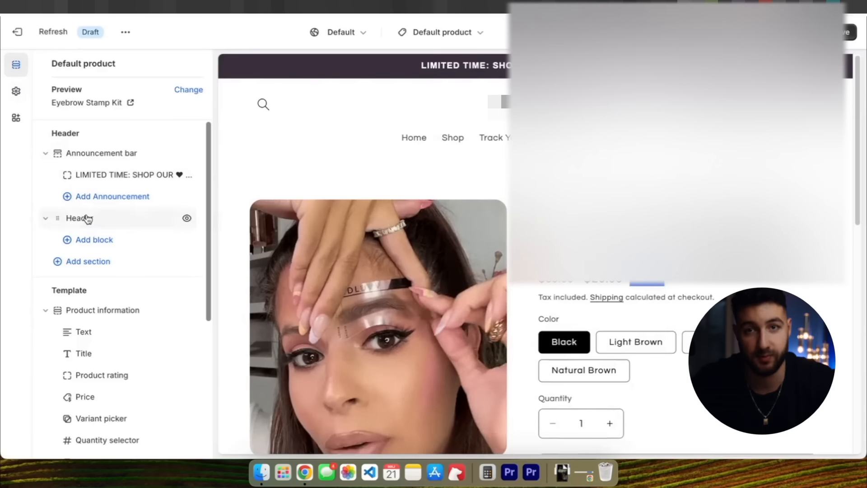
Try the Top left and Middle center desktop logo positions, settle on Middle left, and show the header's separator line
click(87, 218)
scroll(90, 207, down, 1)
scroll(91, 206, up, 1)
click(88, 116)
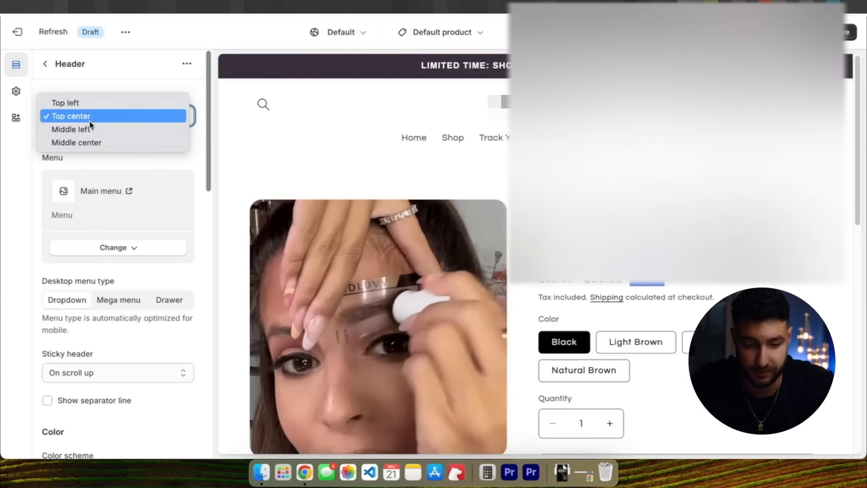
click(89, 106)
click(89, 109)
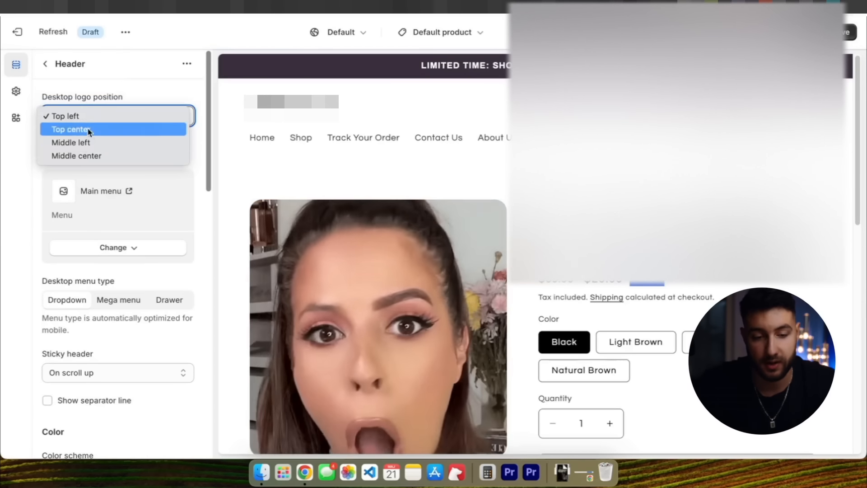
click(83, 142)
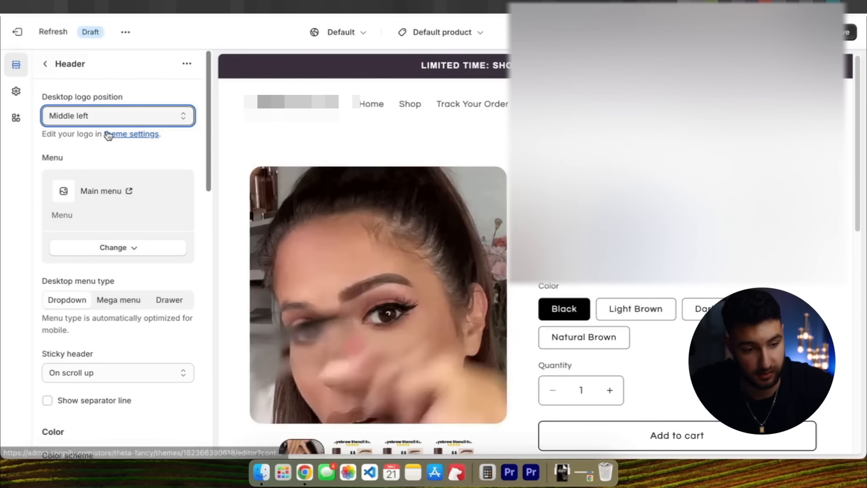
click(103, 118)
click(95, 129)
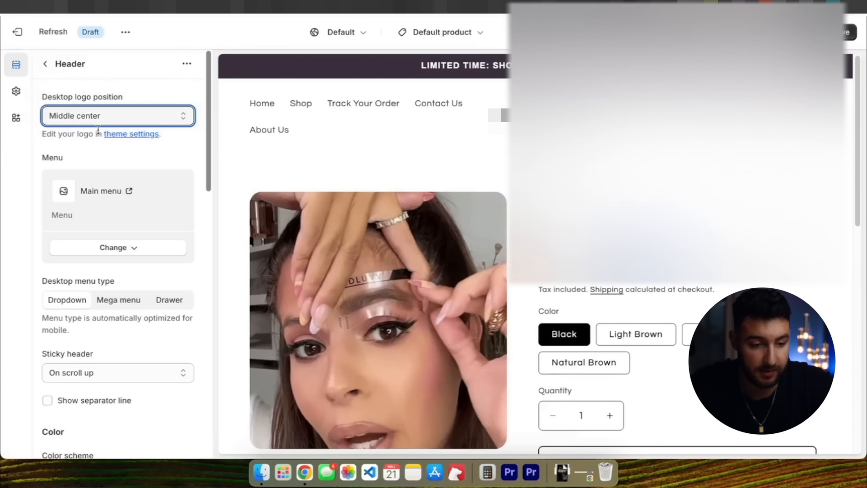
click(105, 118)
click(93, 101)
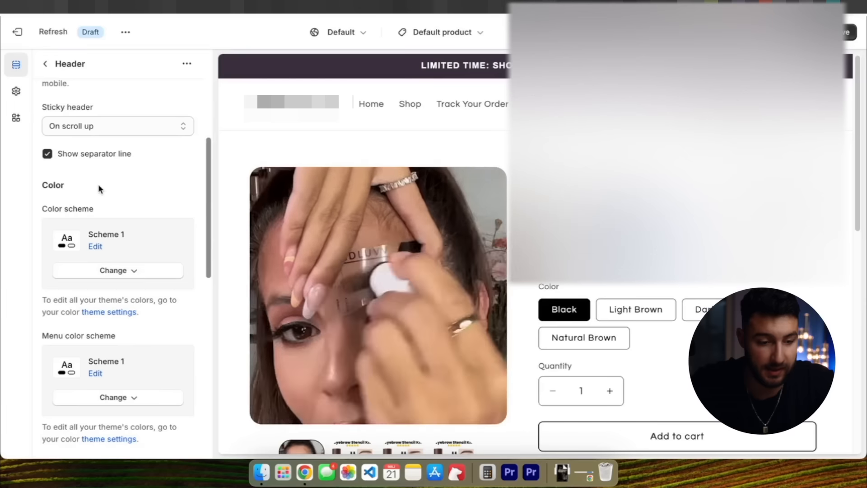
Disable the country/region selector and the language selector in the header
scroll(99, 190, down, 5)
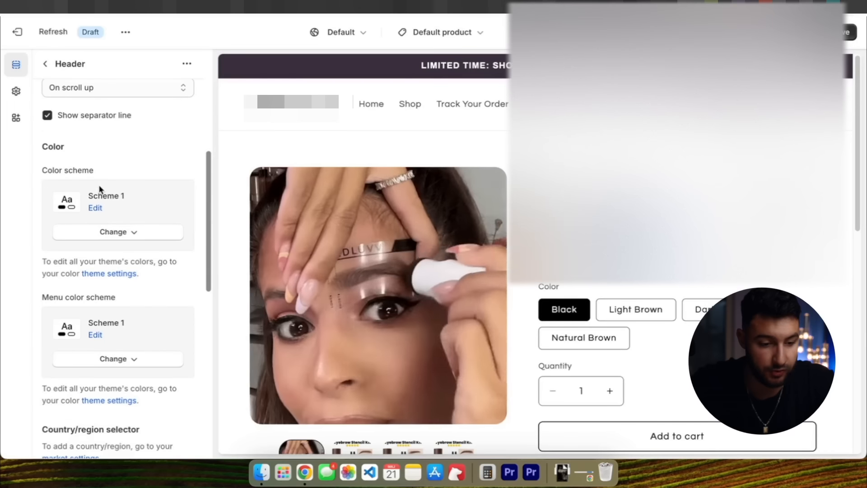
click(63, 330)
scroll(77, 327, down, 1)
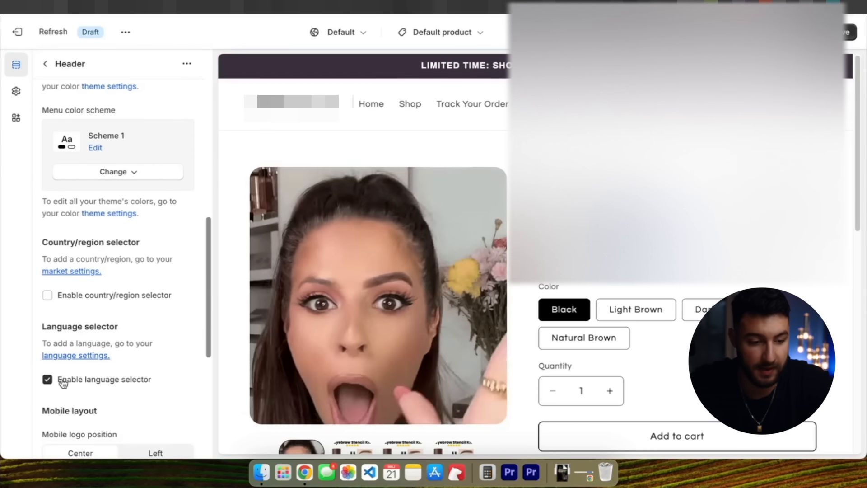
click(64, 382)
Set the header's top and bottom section padding to 8 px each and save the theme changes
scroll(88, 309, down, 3)
scroll(99, 305, down, 2)
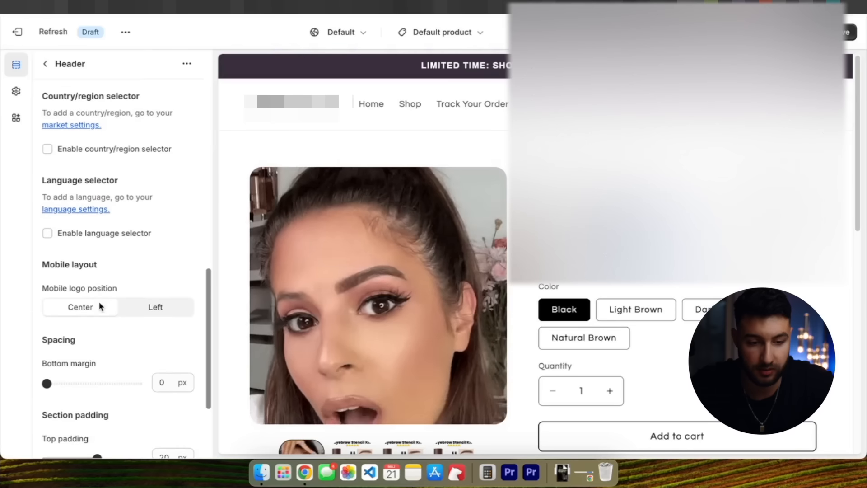
scroll(99, 303, down, 2)
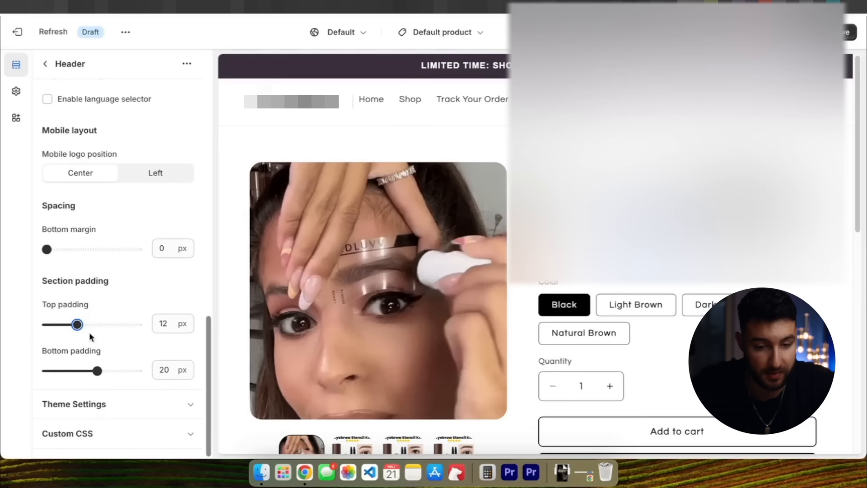
drag(96, 371, 67, 371)
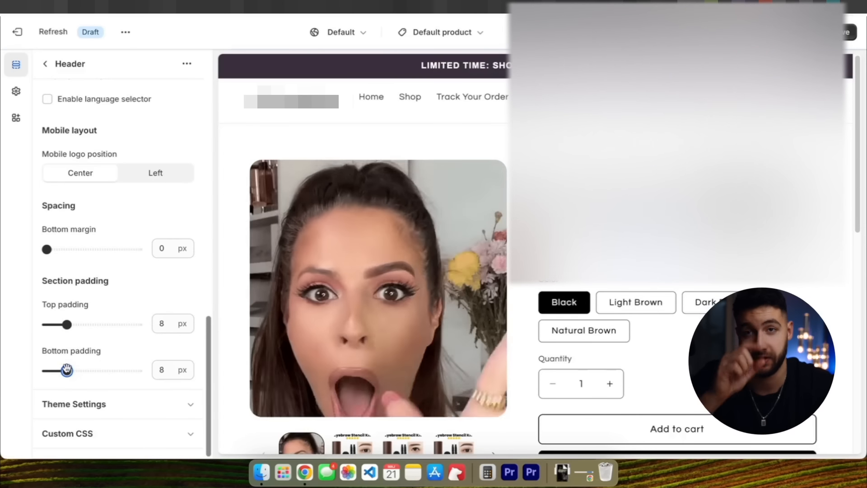
click(848, 32)
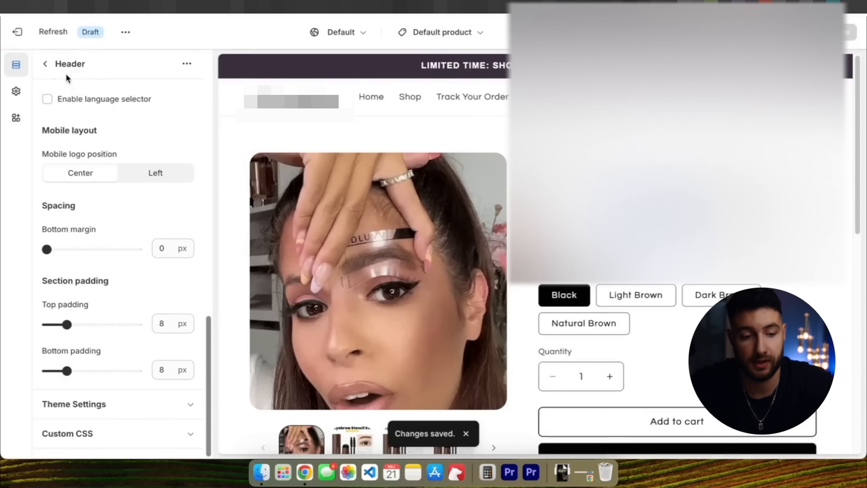
Check the Product information section's settings and remove its Text block
click(45, 64)
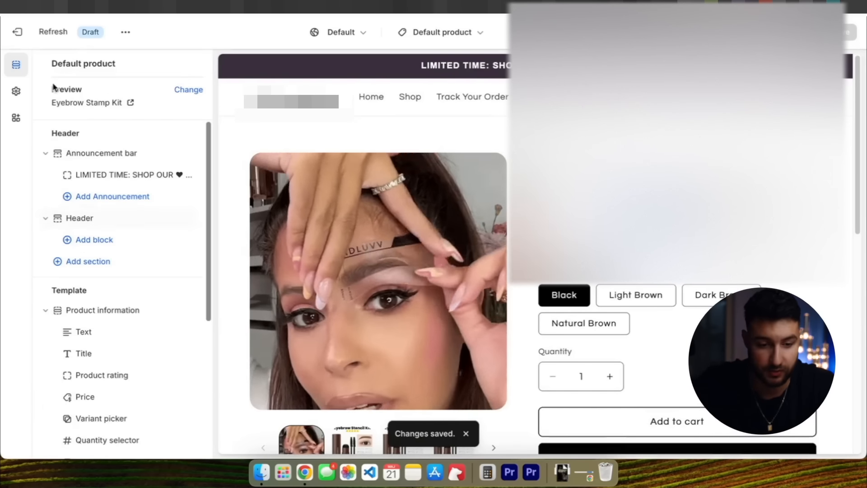
click(111, 311)
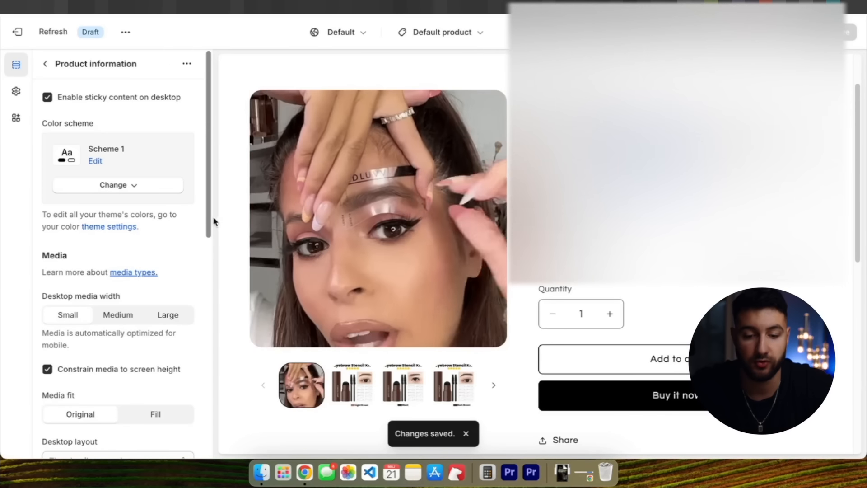
click(51, 66)
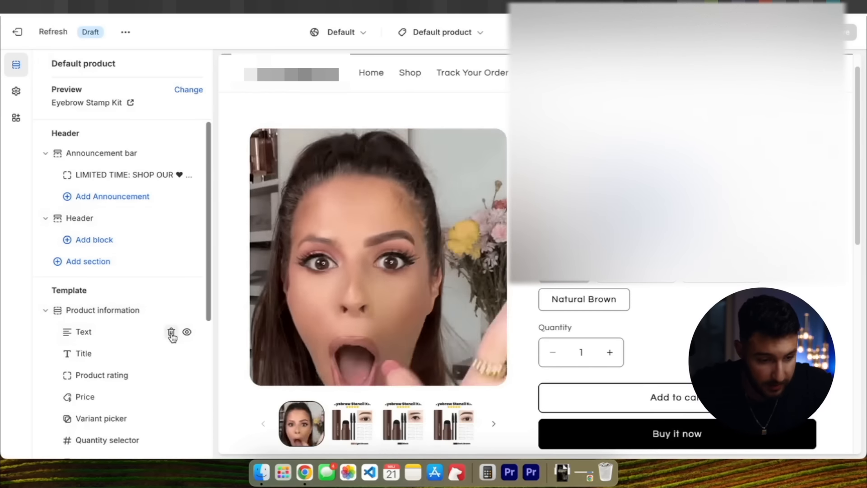
click(170, 333)
scroll(166, 358, down, 3)
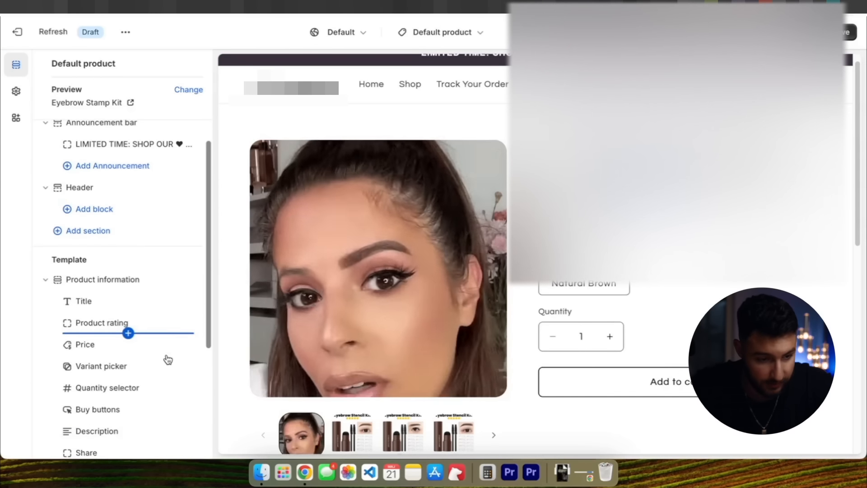
Turn off the dynamic checkout buttons in the Buy buttons block
click(97, 392)
click(47, 97)
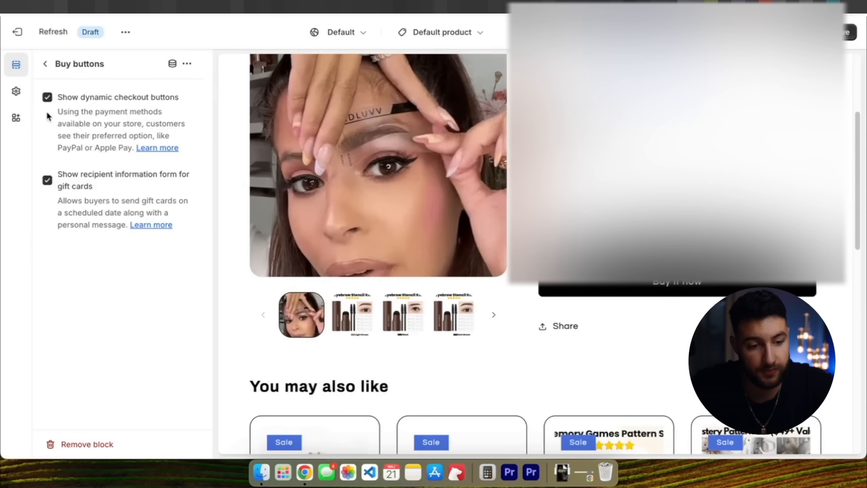
click(46, 67)
Open the footer's color scheme, Scheme 3, for editing and set its background color to #CEA3D9
scroll(159, 418, down, 1)
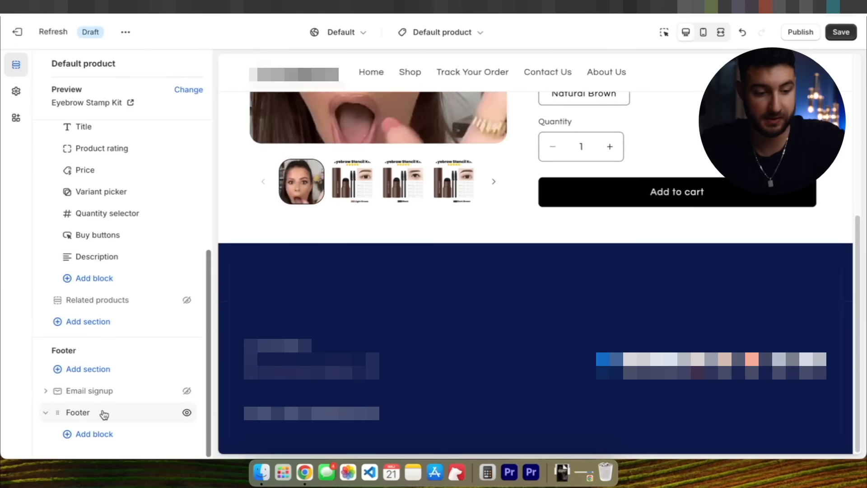
click(103, 413)
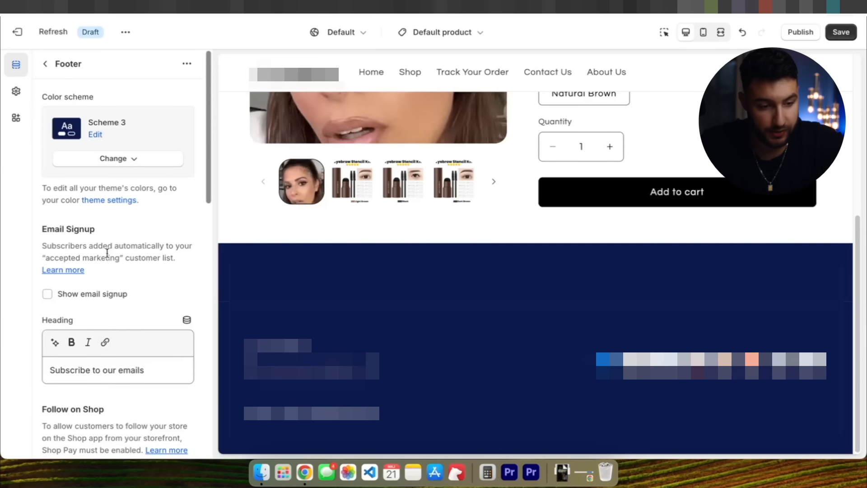
scroll(103, 244, down, 1)
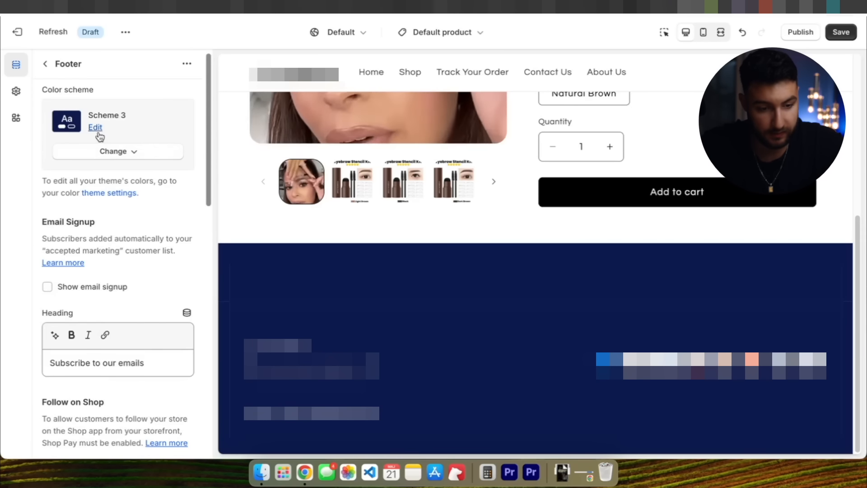
click(95, 128)
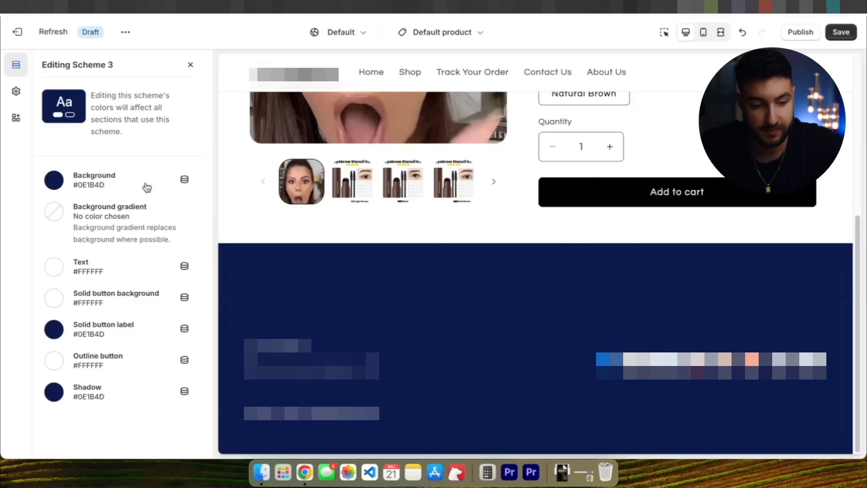
click(65, 186)
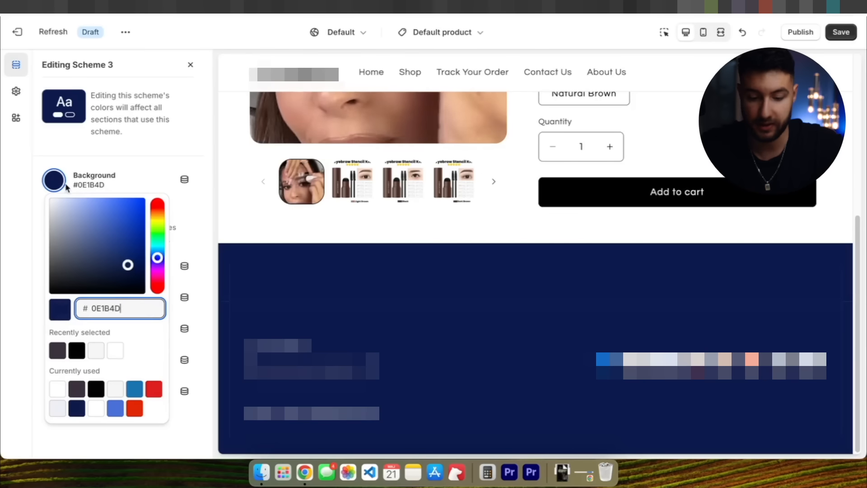
key(Return)
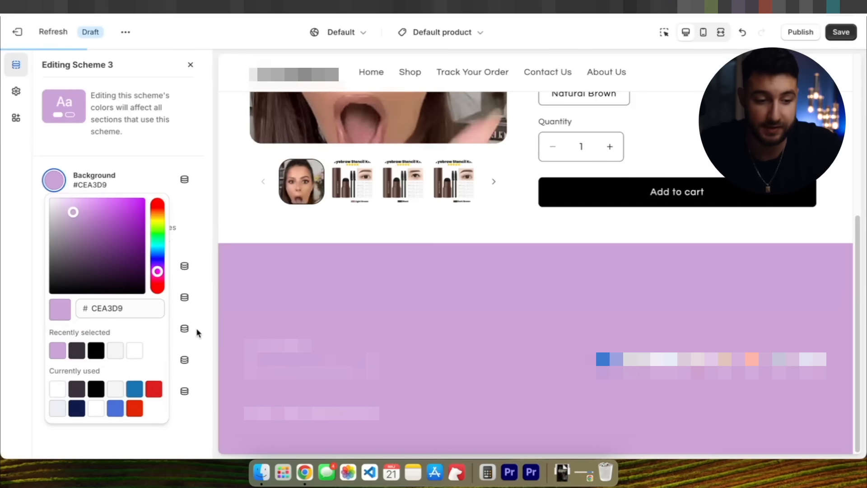
Close the color scheme editor and turn off the footer's Follow on Shop, social media icons, country/region selector and language selector
click(198, 331)
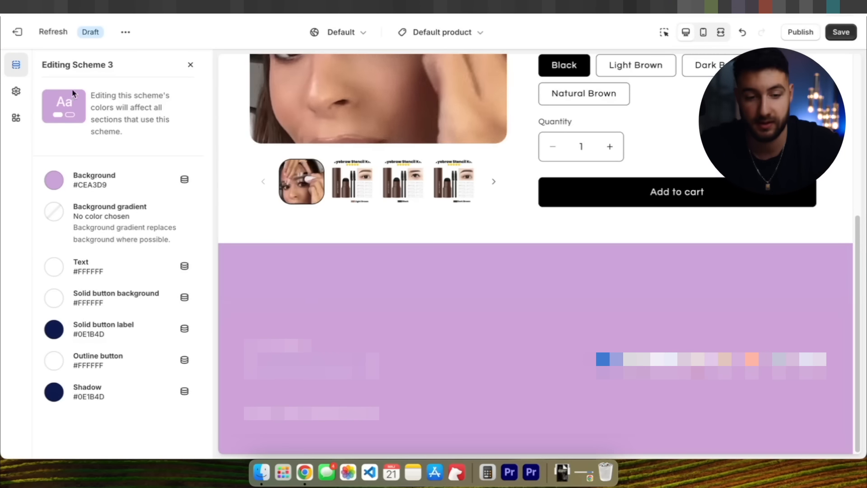
click(188, 67)
scroll(116, 304, down, 5)
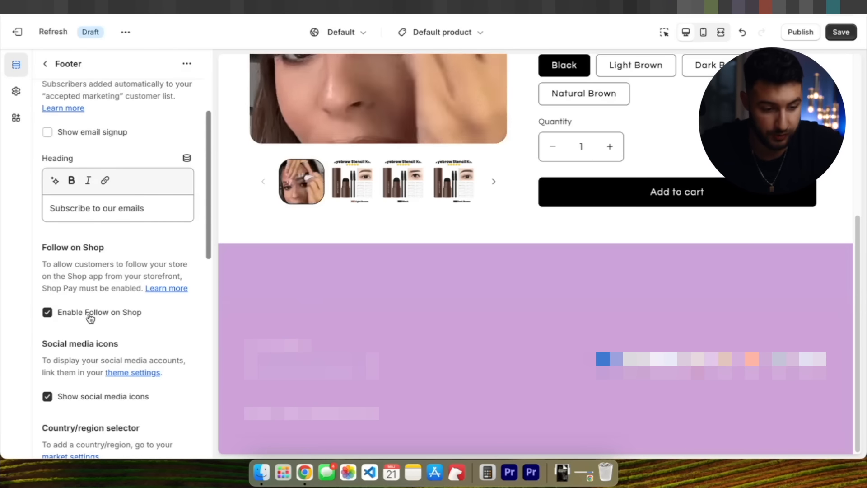
scroll(86, 334, down, 3)
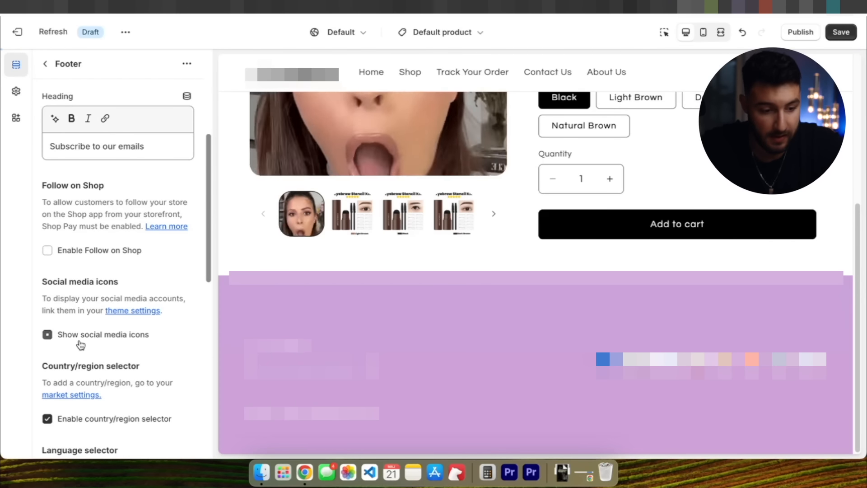
click(80, 344)
scroll(81, 339, down, 2)
click(82, 363)
scroll(83, 366, down, 1)
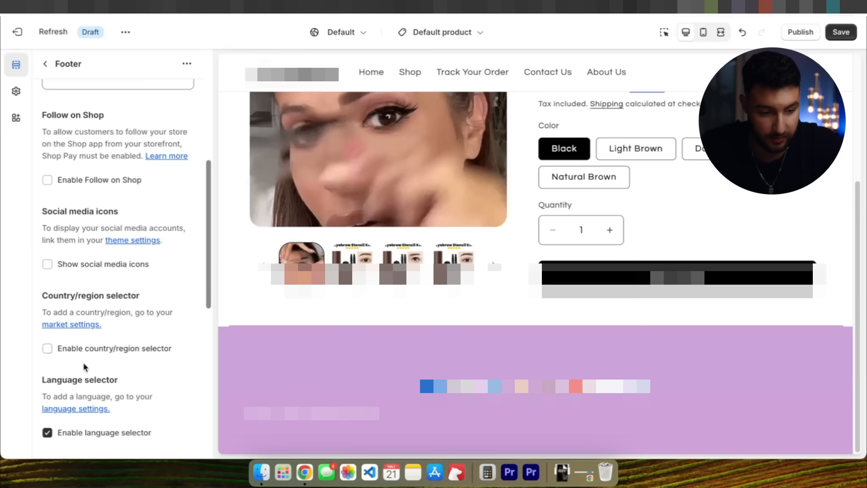
scroll(84, 367, down, 3)
click(84, 368)
scroll(83, 368, down, 3)
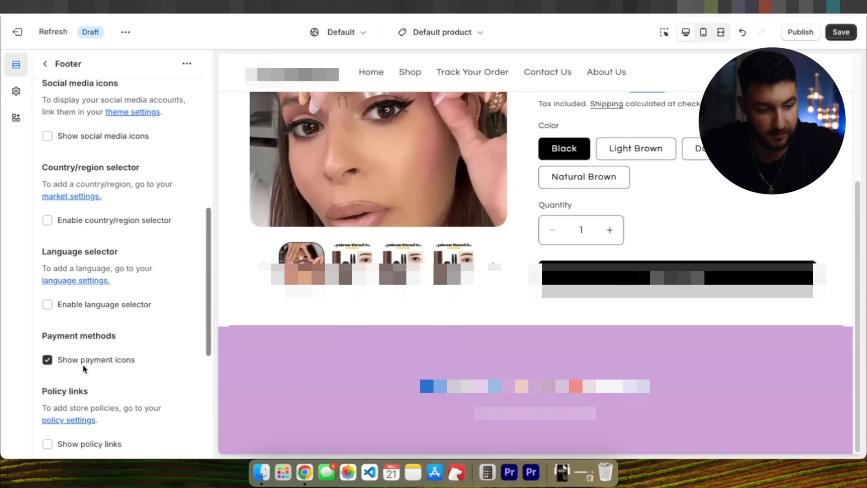
Enable the policy links in the footer settings, leaving the payment icons shown
scroll(84, 366, down, 4)
click(85, 357)
scroll(84, 358, down, 2)
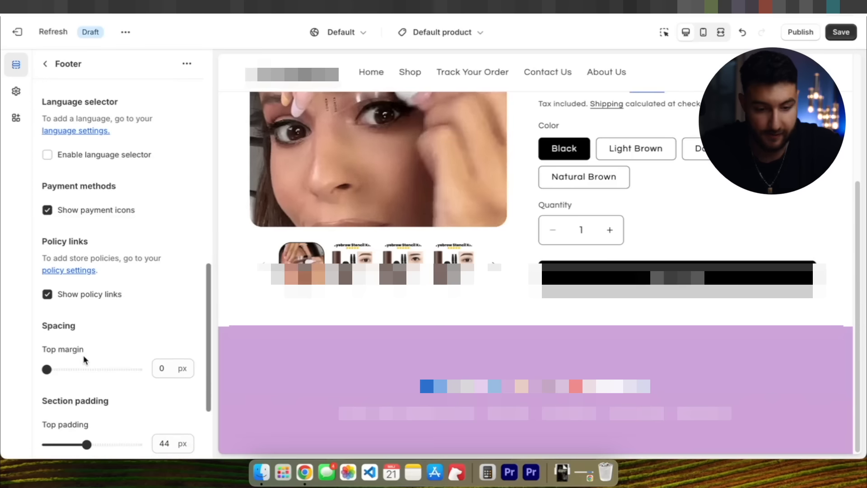
scroll(84, 360, down, 2)
scroll(84, 357, down, 3)
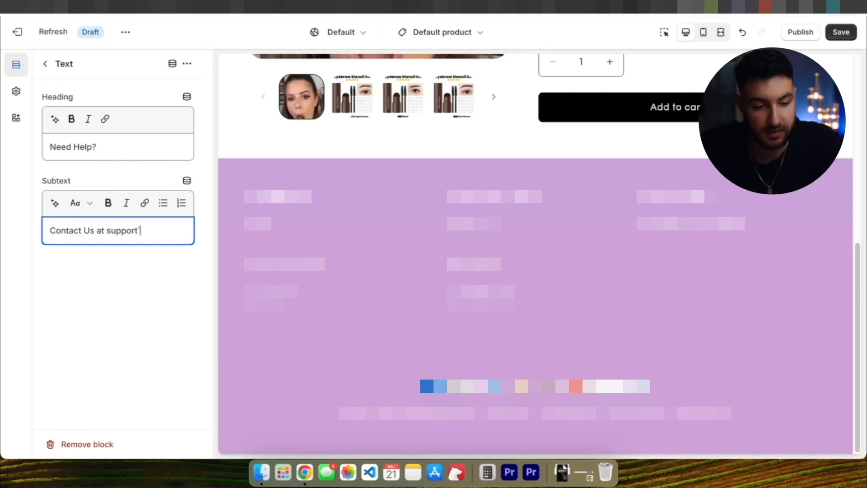
Complete the subtext of the footer's "Need Help?" text block as "Contact Us at" followed by the support e-mail address
text(ain.com)
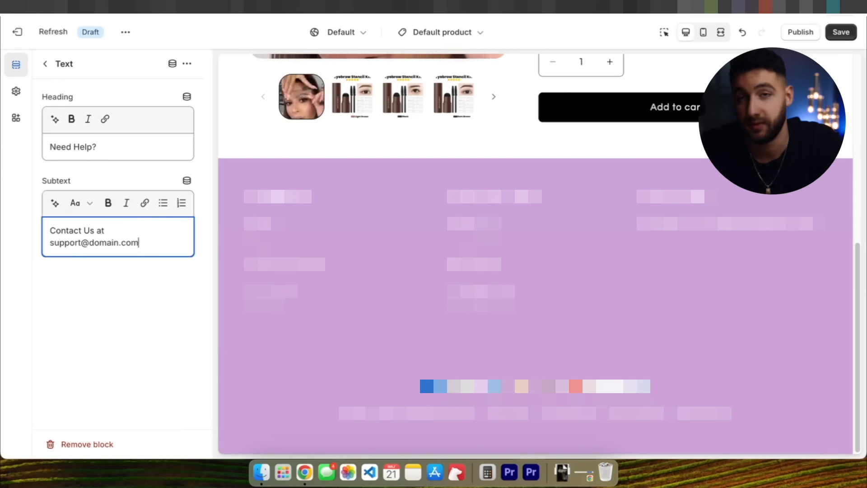
click(106, 334)
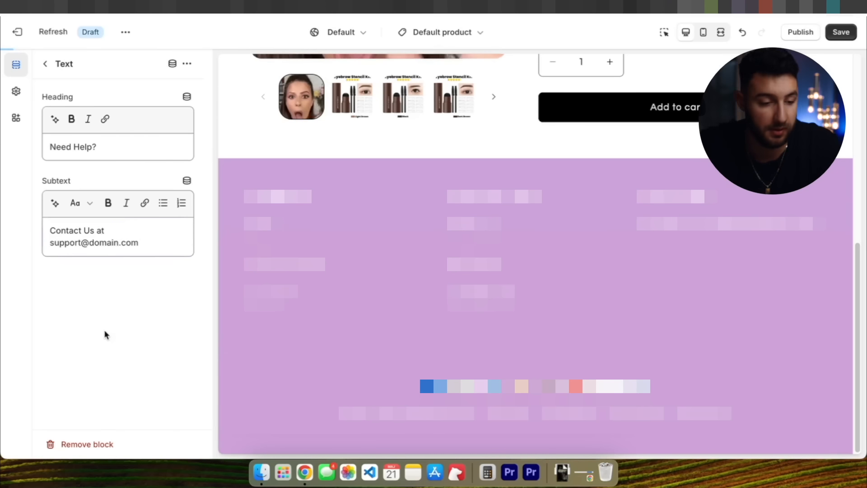
click(46, 63)
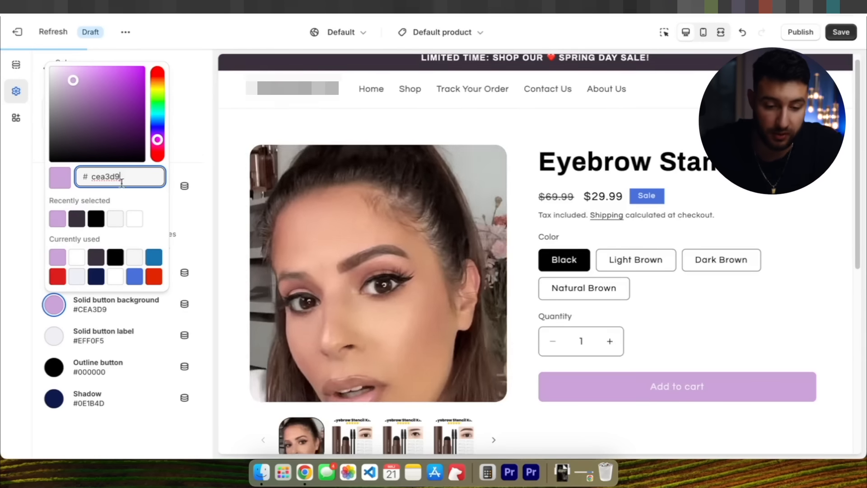
Apply #CEA3D9 to Scheme 1's solid button background and outline button colors, and save the theme changes
click(187, 226)
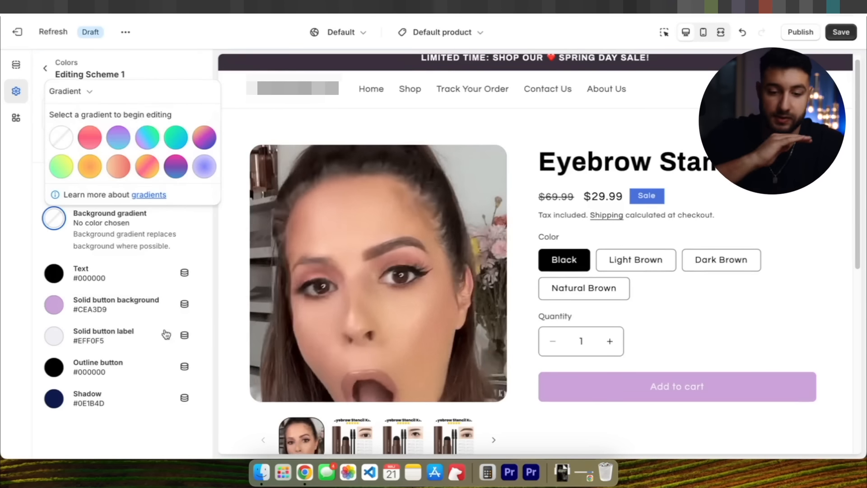
click(146, 400)
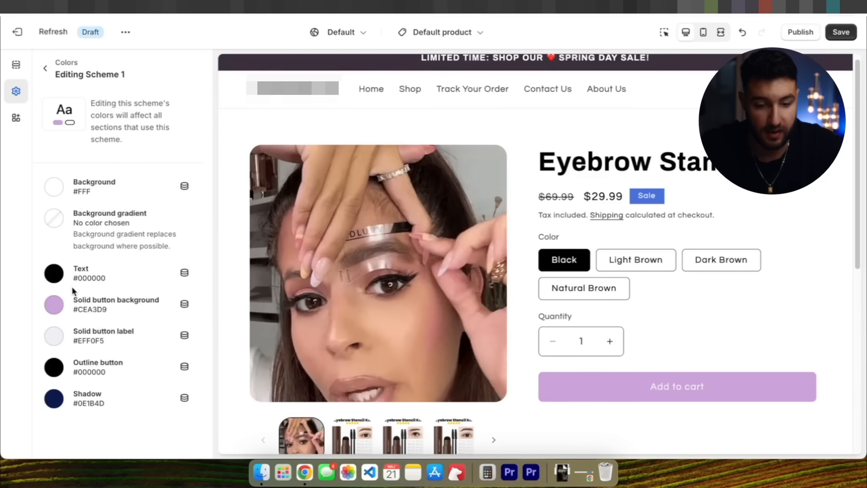
click(54, 367)
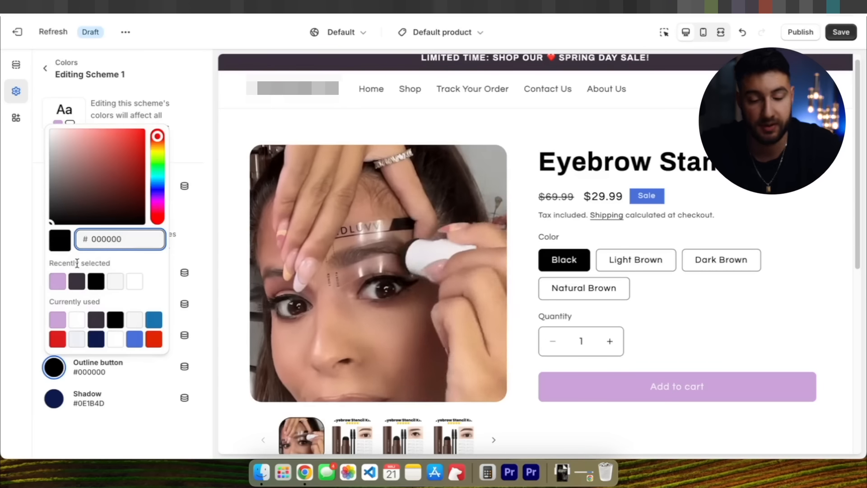
click(57, 320)
click(134, 423)
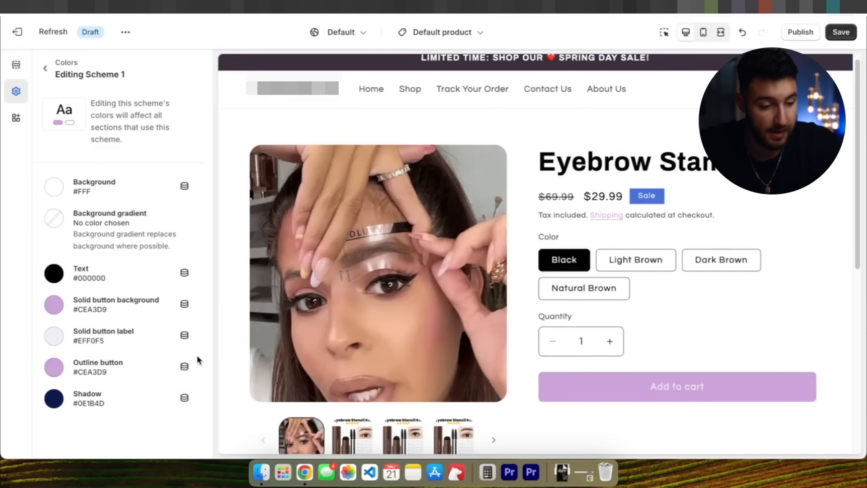
click(841, 32)
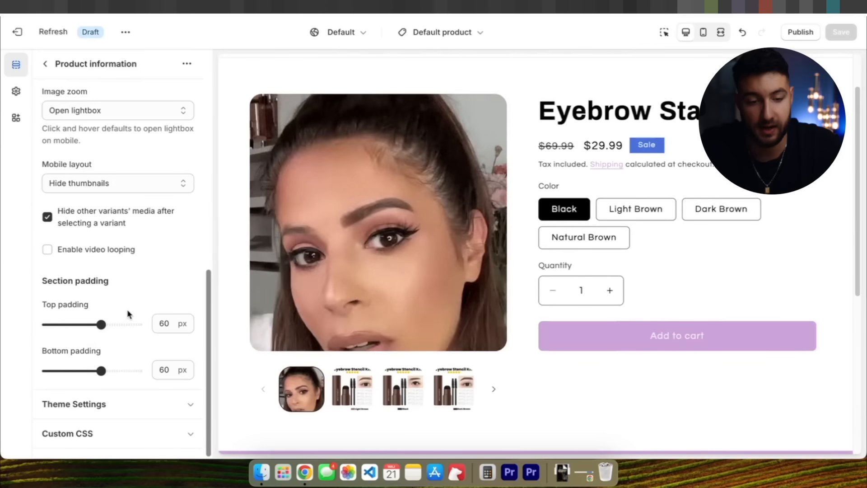
Set the Product information section's top padding to 8 px and save the theme changes
scroll(382, 294, up, 2)
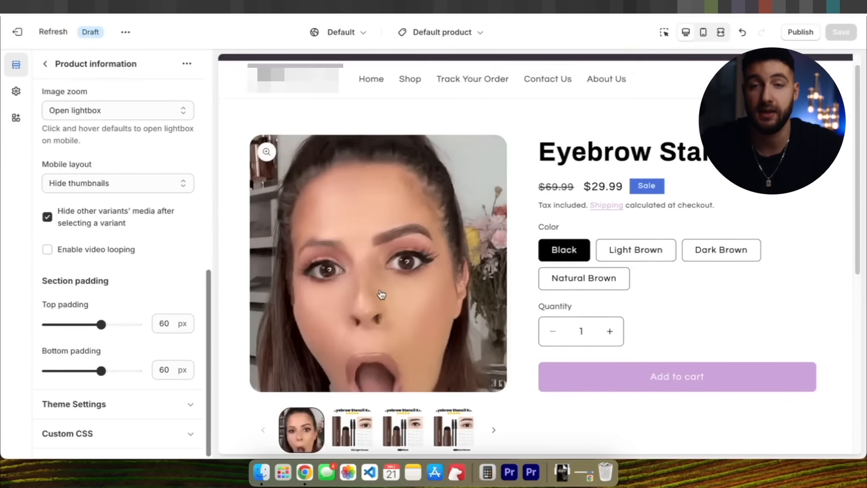
drag(101, 324, 54, 324)
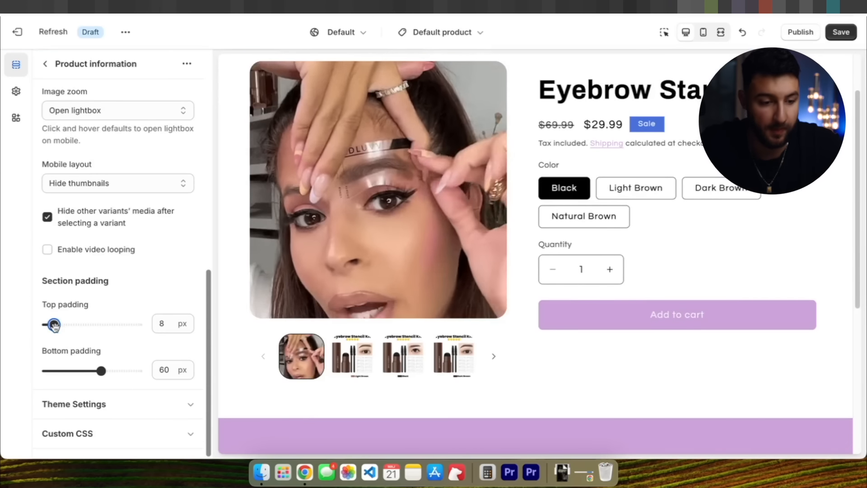
key(super+s)
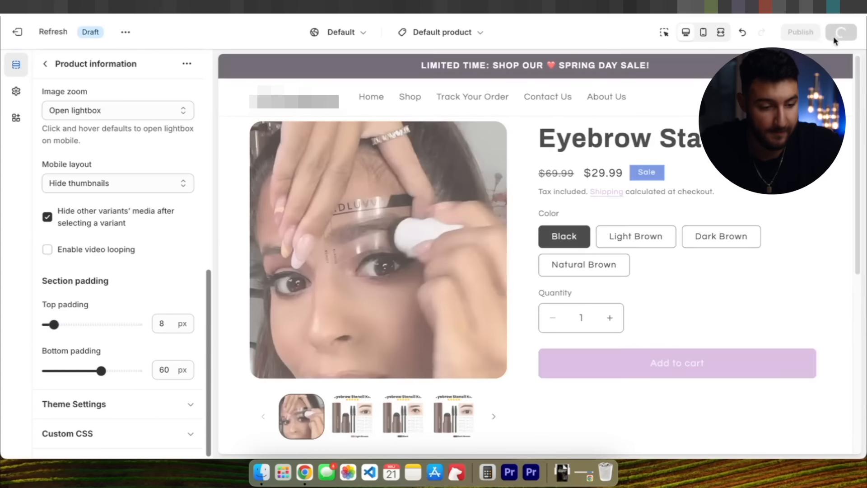
Find Poppins in the font selection and set the theme's heading font to Poppins Bold
text(oppi)
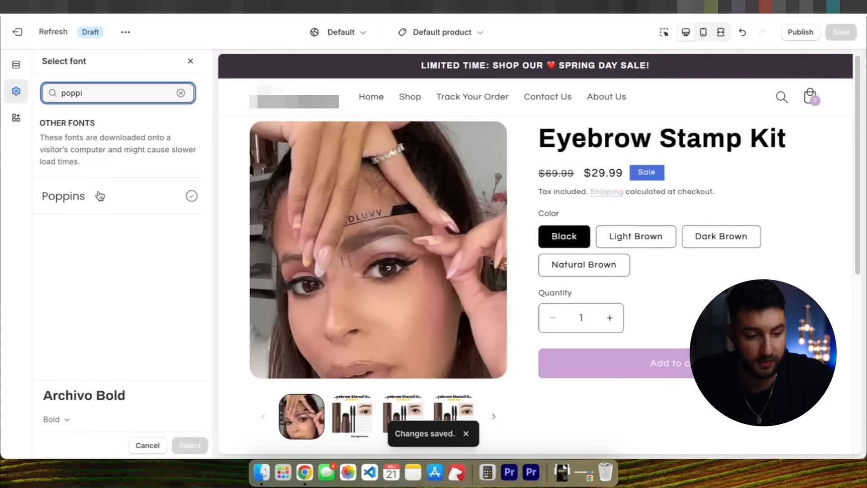
click(100, 195)
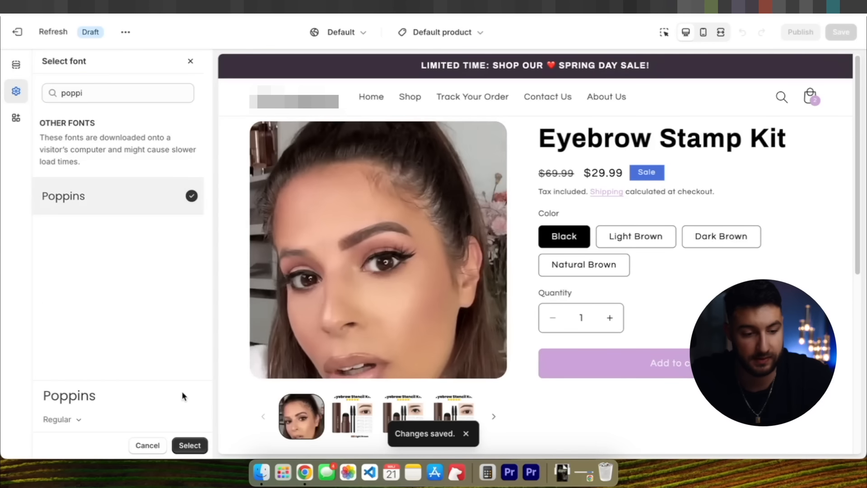
click(83, 421)
click(59, 294)
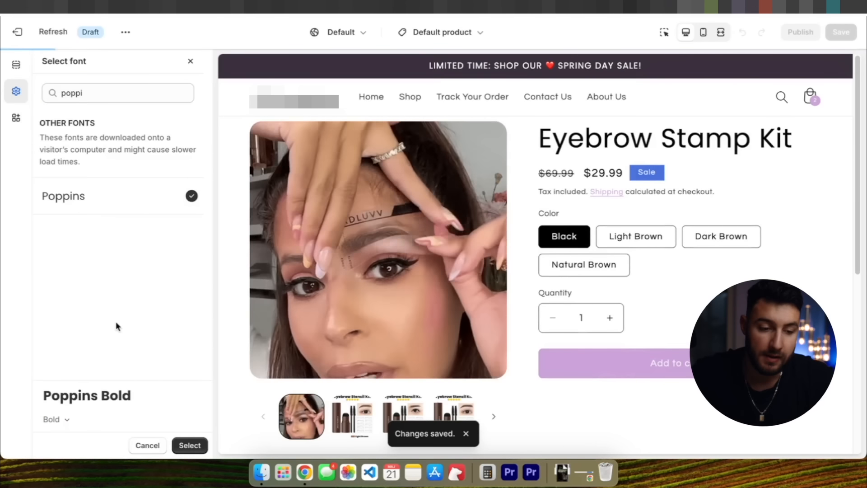
click(189, 444)
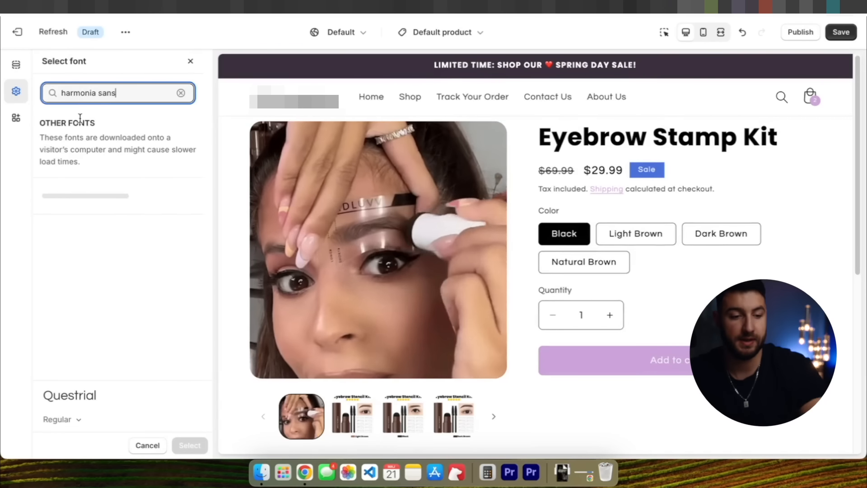
Set the theme's body font to Harmonia Sans Regular and save the theme changes
click(181, 196)
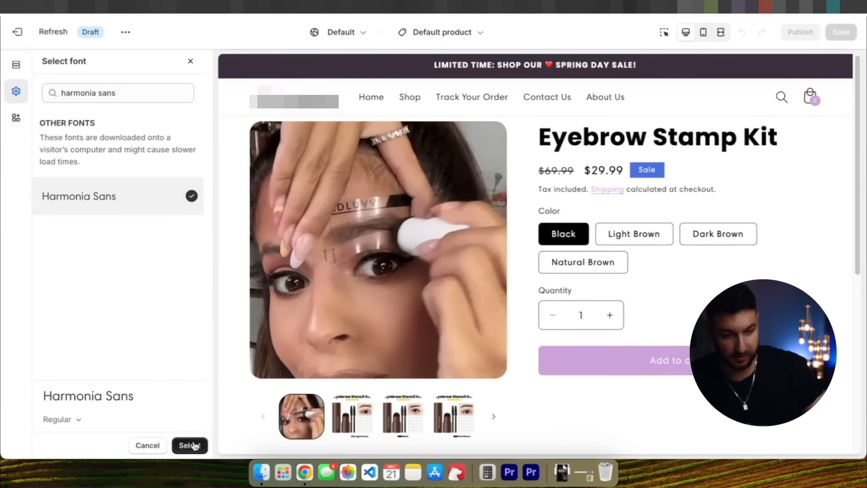
click(189, 445)
scroll(406, 308, down, 2)
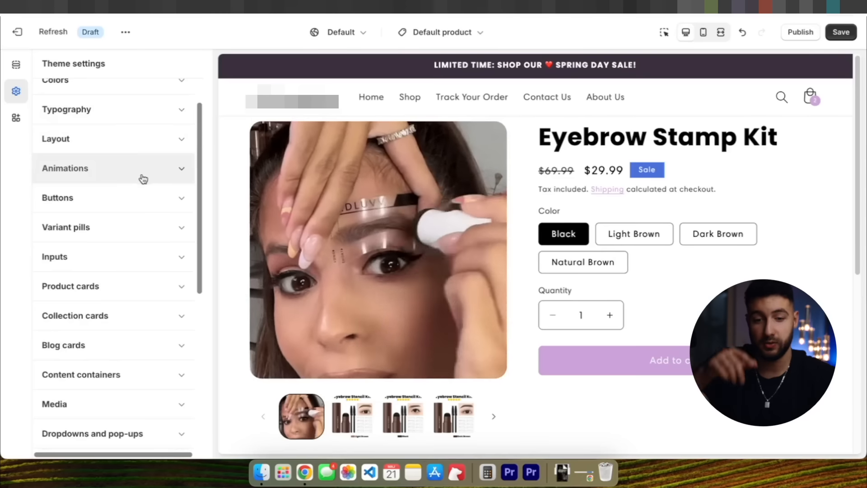
scroll(139, 176, up, 2)
click(841, 32)
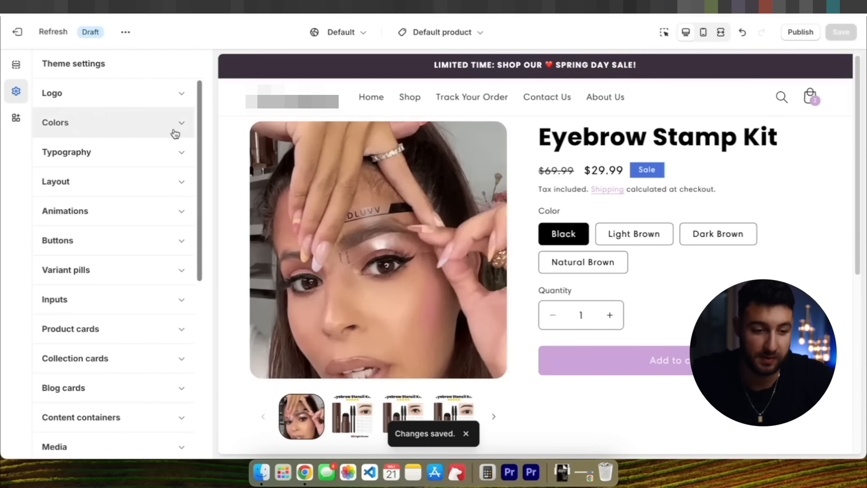
Return to the page sections, then switch to the Google Docs document and select the pagepilot-benefits code starting at the centeredMobile assignment
click(16, 64)
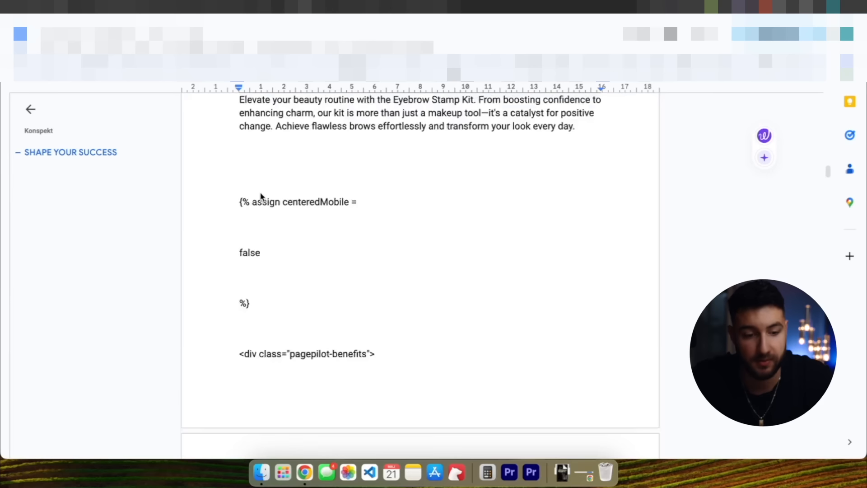
scroll(258, 195, up, 3)
drag(240, 269, 298, 306)
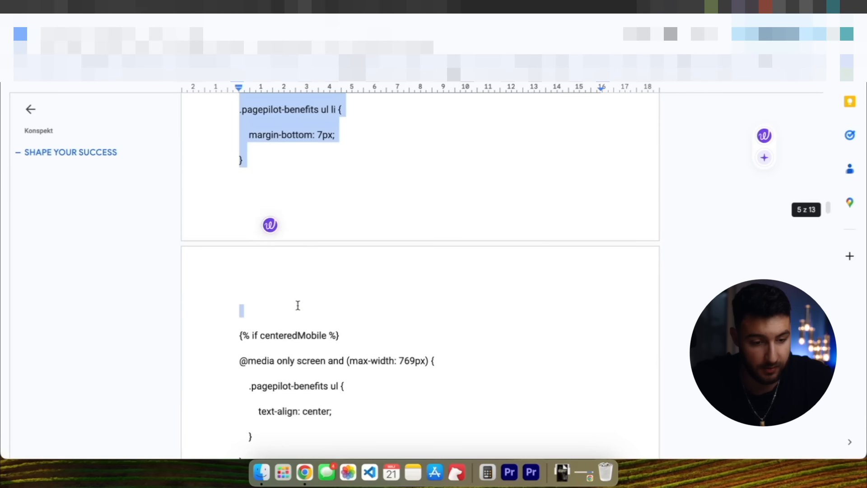
scroll(277, 195, down, 1)
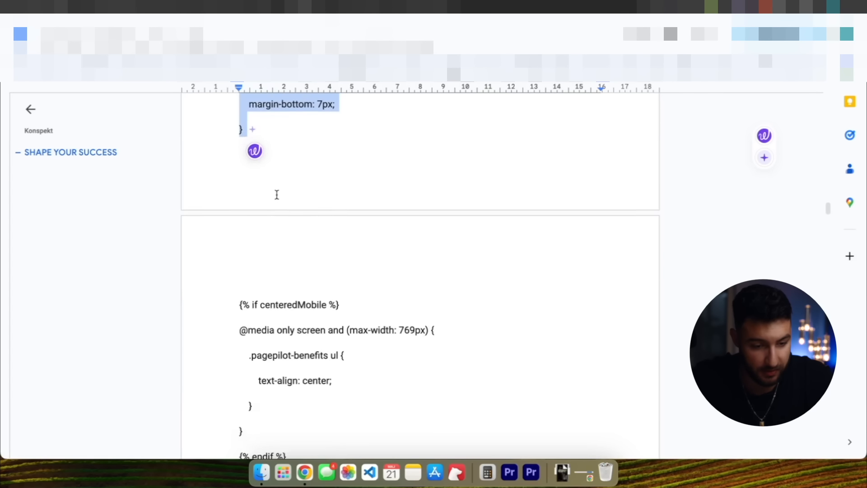
key(shift+Down)
key(shift+Down)
scroll(307, 217, down, 4)
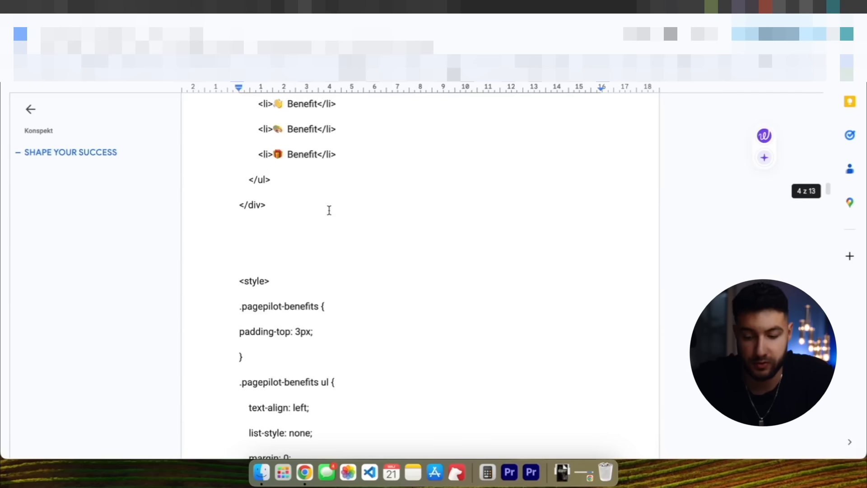
Copy the .product-form__submit rule (font-weight 700, uppercase) from the Google Docs document into the Product information section's custom CSS and save
scroll(328, 209, down, 10)
scroll(330, 211, down, 5)
drag(309, 219, 237, 133)
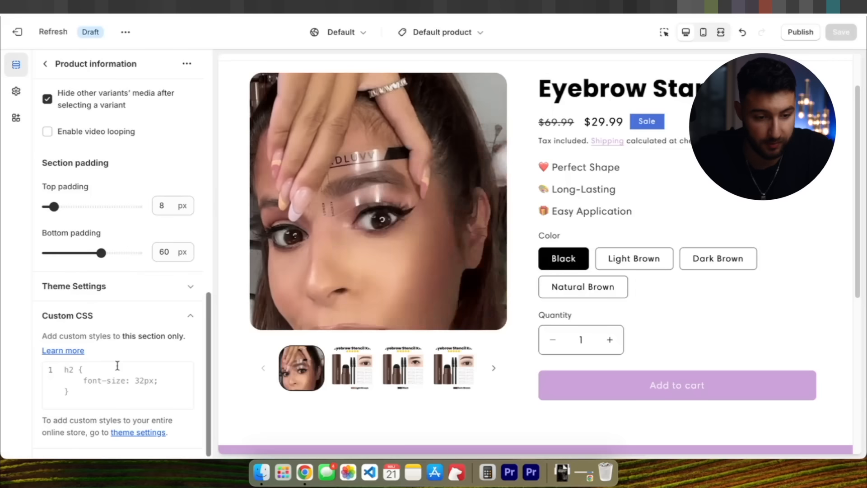
text(.product-form__submit {   font-weight: 700;   text-transform: uppercase; })
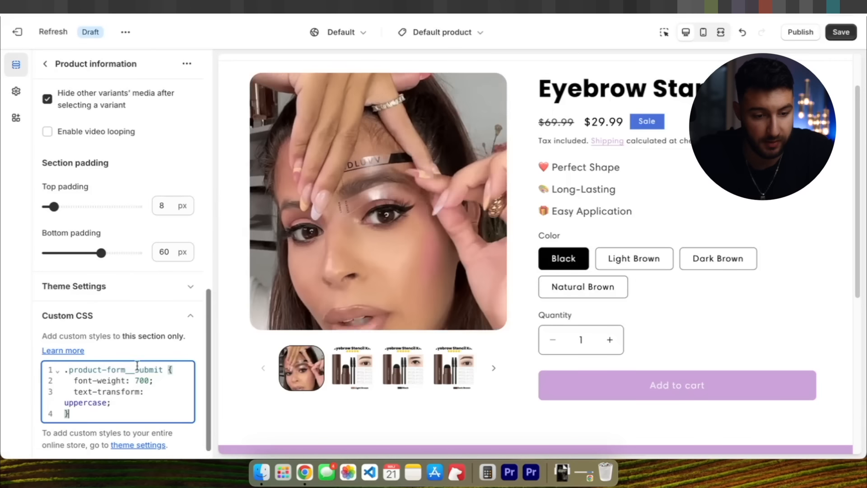
click(840, 32)
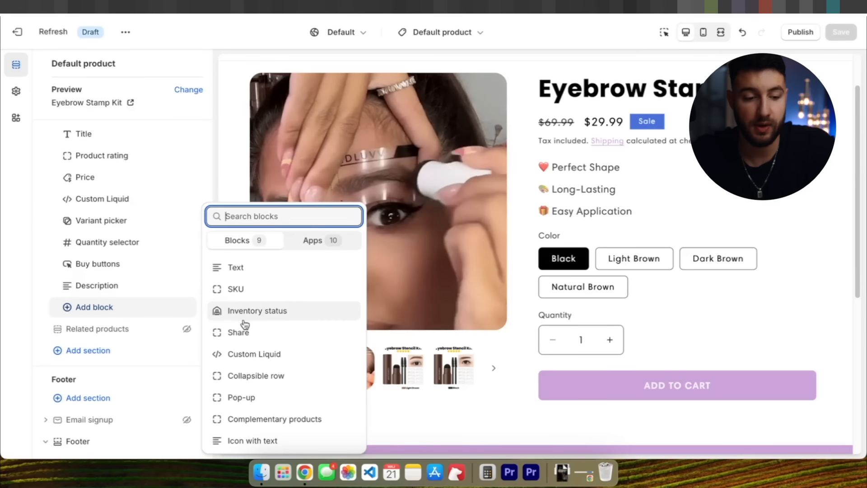
Add a Custom Liquid block below the product description and fill it with the featured review code from the Google Docs document
click(252, 354)
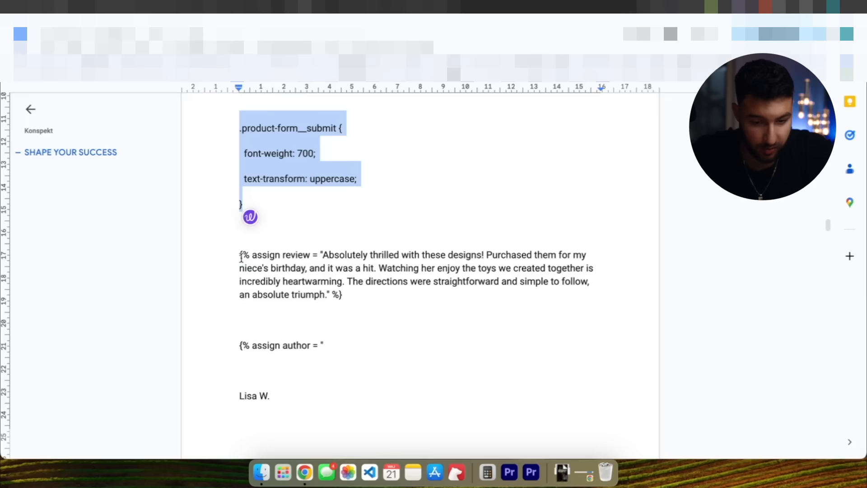
drag(241, 254, 312, 285)
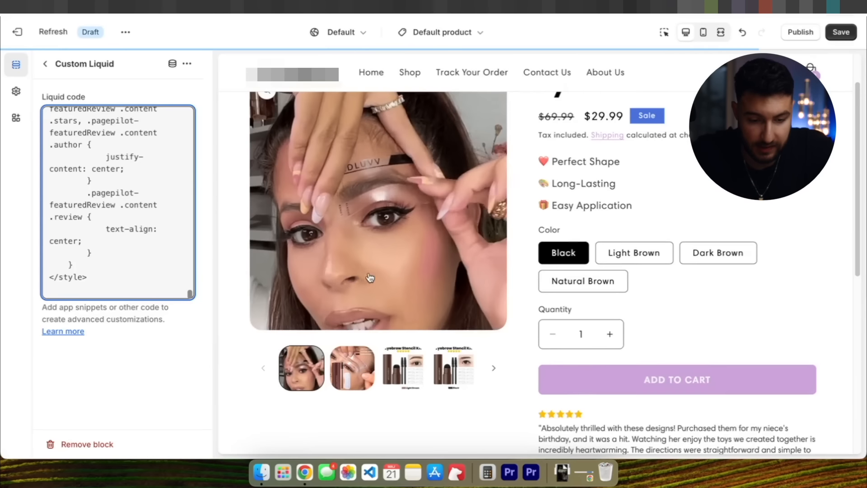
scroll(314, 263, down, 3)
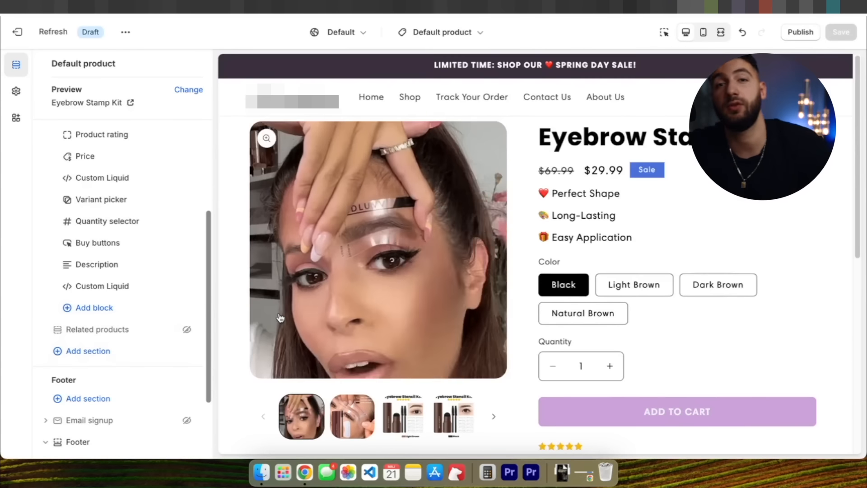
Add the Loox Rating Widget block to the Product information section and move it directly above the Price block
click(94, 311)
scroll(271, 252, down, 8)
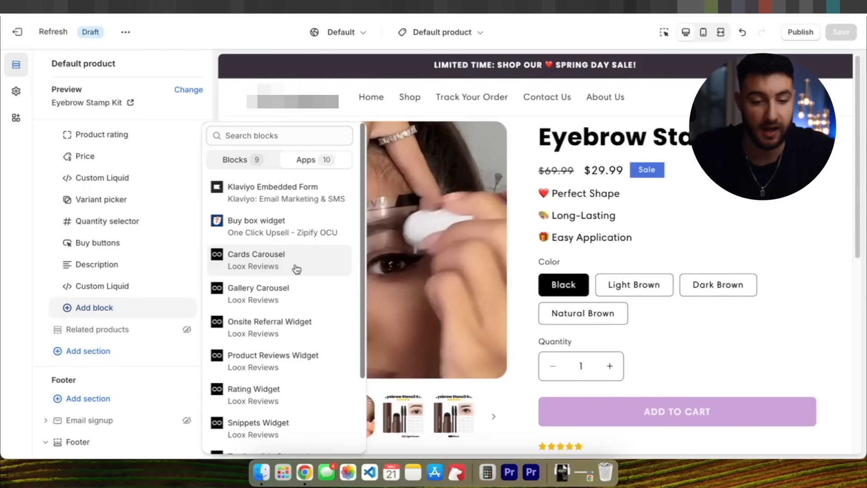
scroll(267, 354, down, 1)
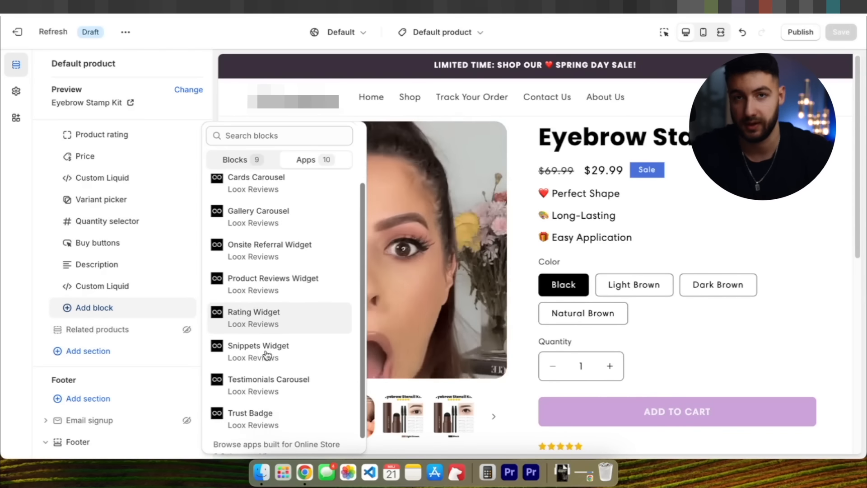
click(264, 311)
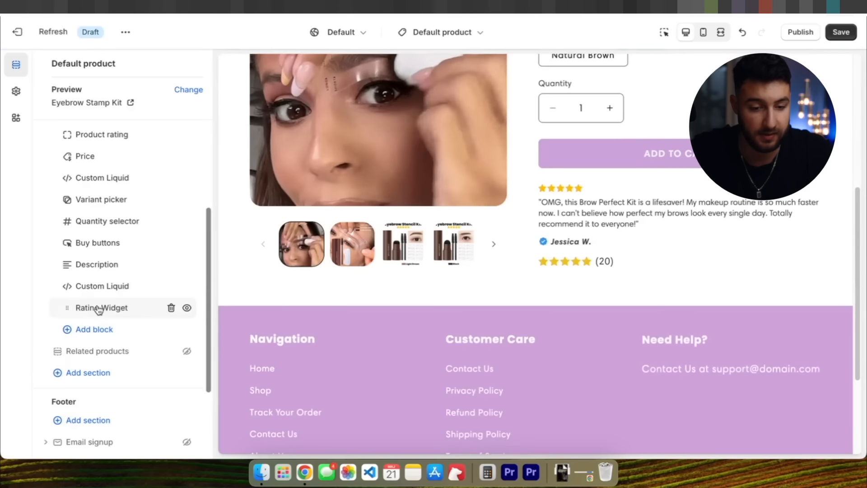
drag(74, 309, 75, 238)
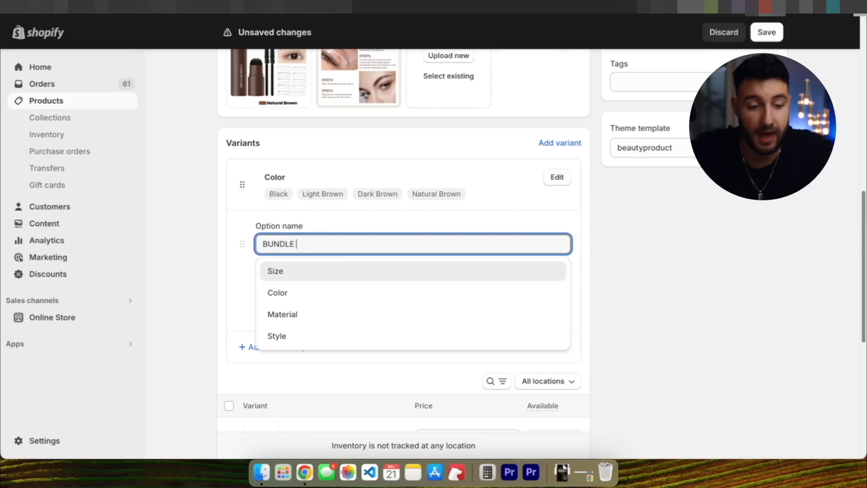
Create a BUNDLE & SAVE variant option with values GET ONE, GET TWO AND SAVE 10%, GET THREE AND SAVE 20% and GET FOUR AND SAVE 30%
click(303, 233)
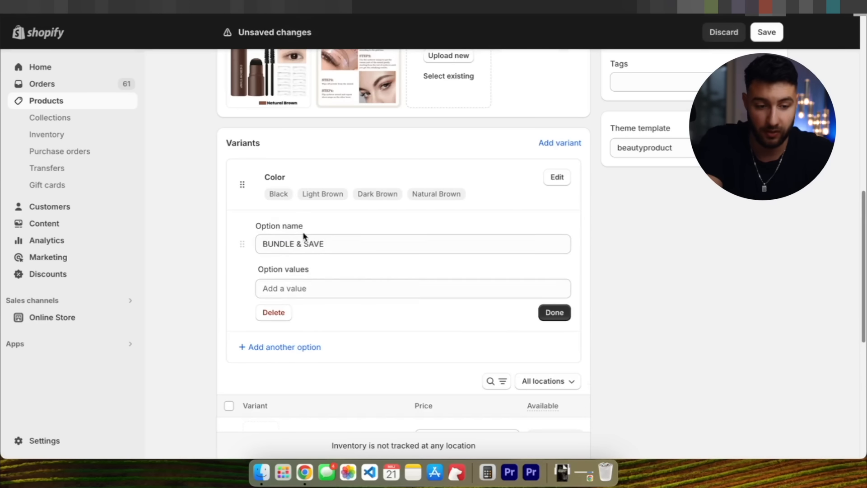
click(307, 290)
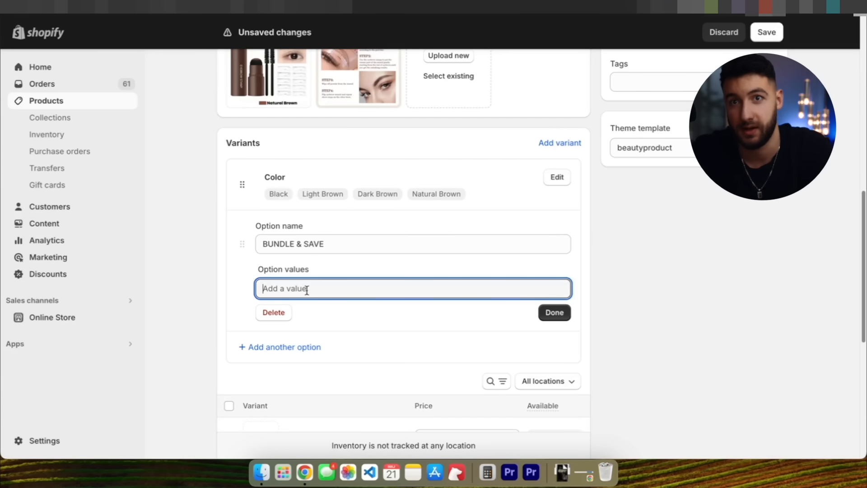
click(321, 311)
text(GET TWO AND SAVE 10%)
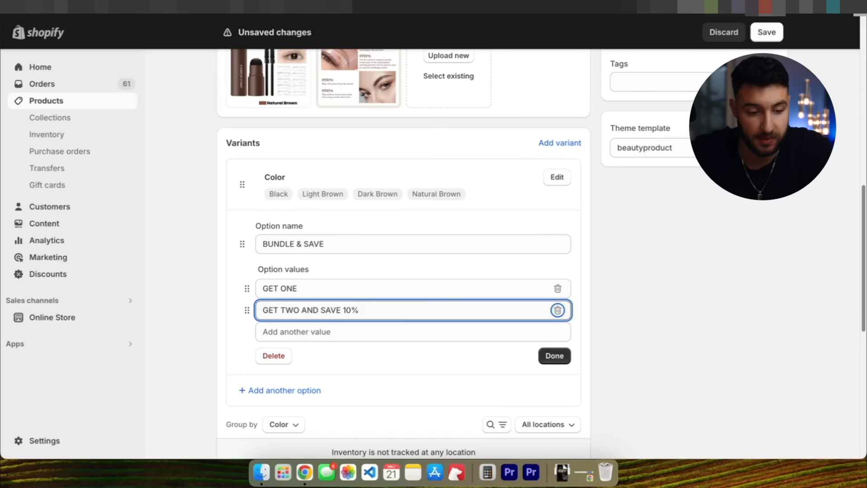
key(Tab)
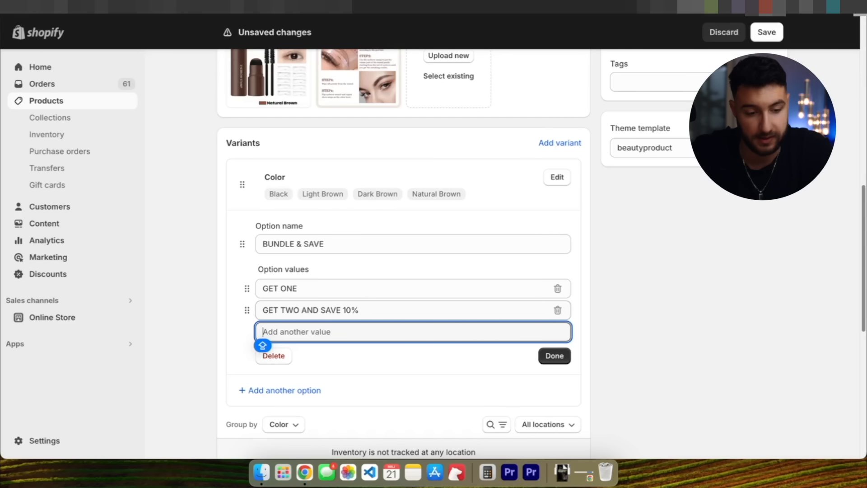
text(GE)
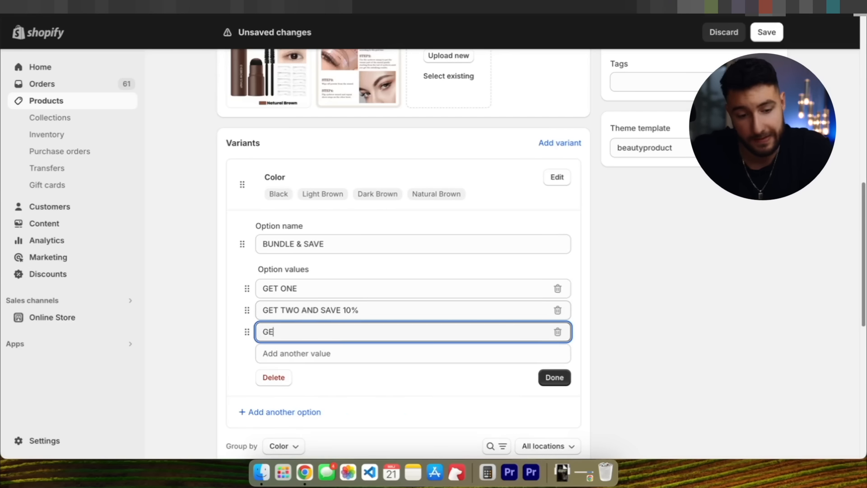
key(Tab)
text(GET)
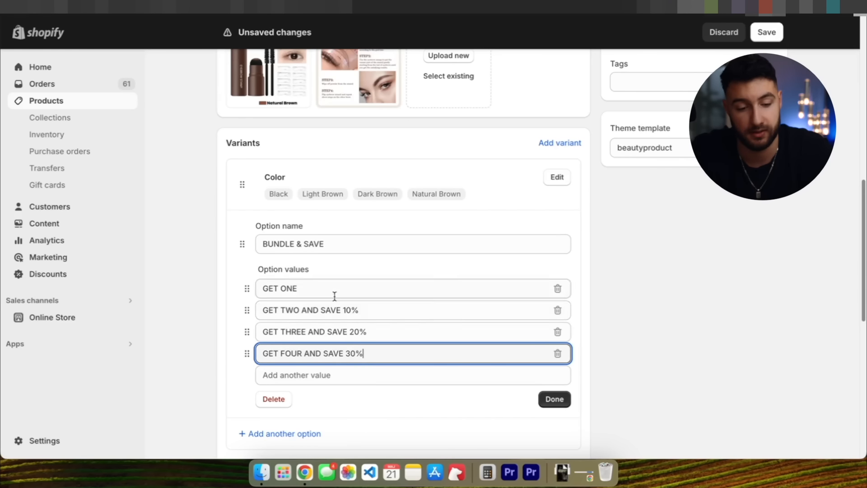
Append (+FREE SHIPPING) to the GET TWO value, (+FREE STAMPS) to the GET THREE value, and a free bonus note to the GET FOUR value
click(390, 311)
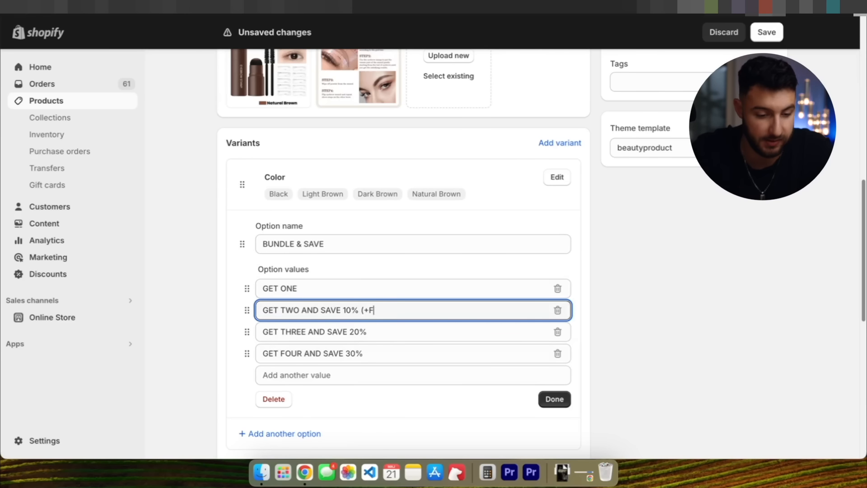
click(379, 339)
text((+FREE STAMPS)
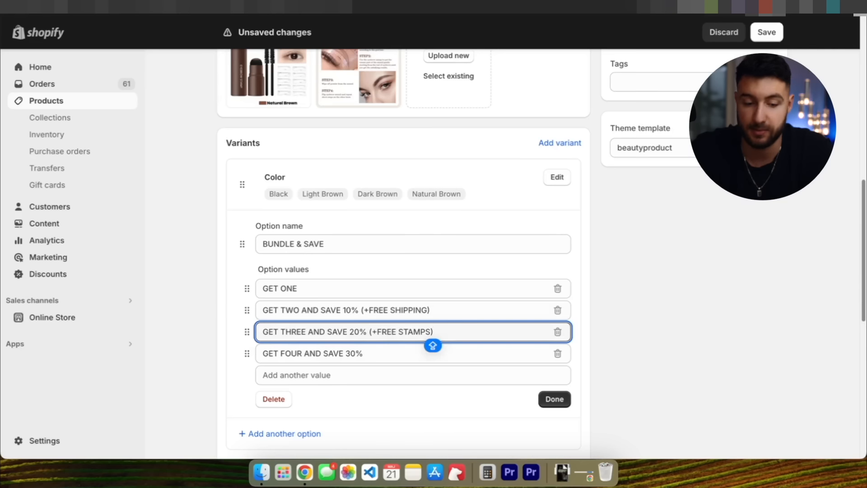
click(380, 358)
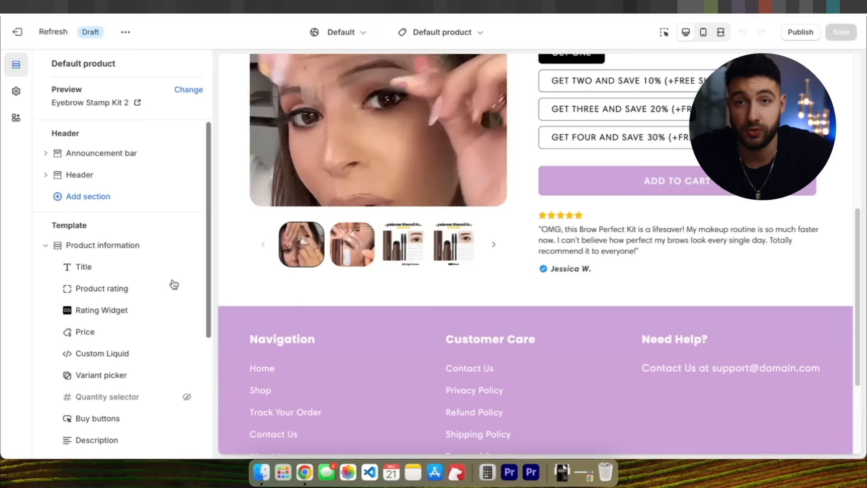
Add an Image with text section below Related products and assign the pic1 eyebrow powder image to it
scroll(170, 282, down, 3)
click(131, 336)
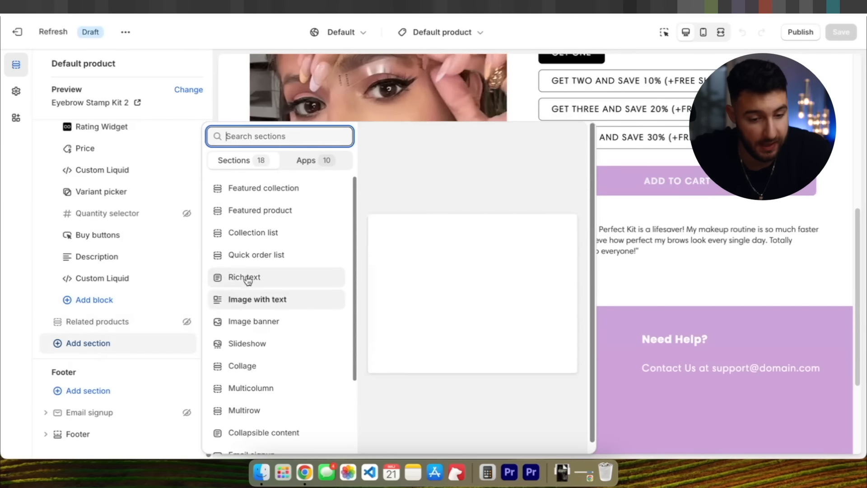
click(260, 299)
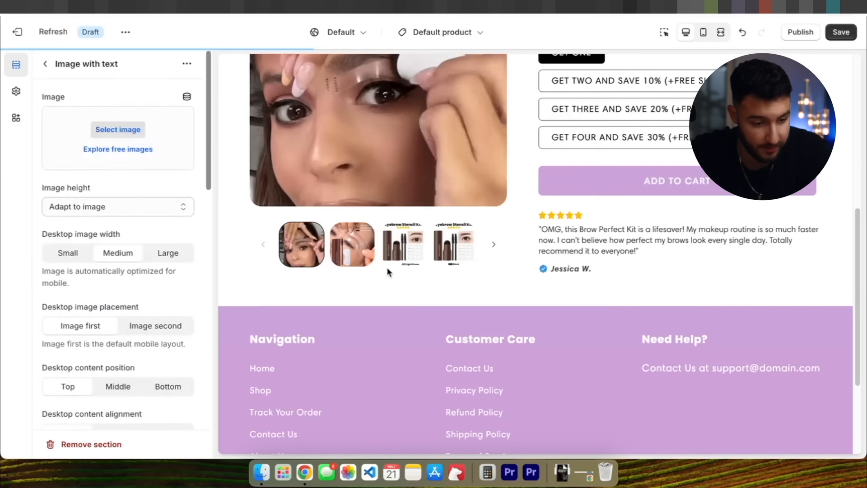
scroll(387, 266, down, 2)
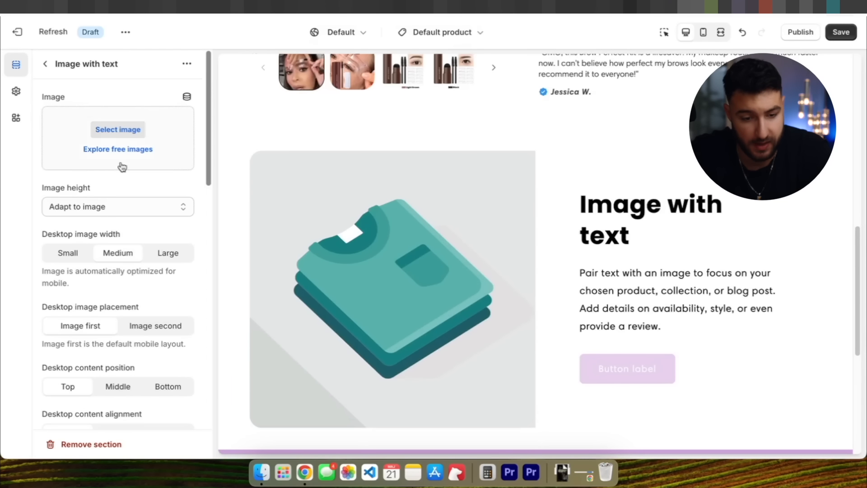
click(131, 135)
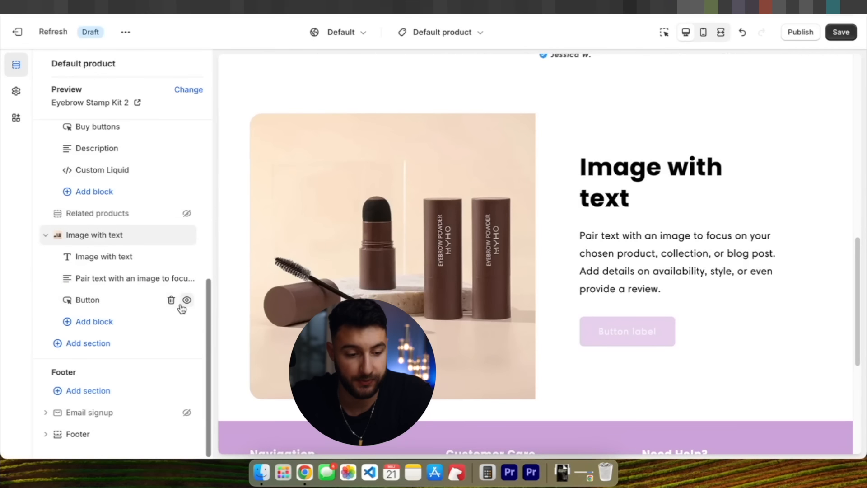
Remove the button and heading blocks from the Image with text section and set its desktop content position to Middle
click(171, 299)
click(119, 300)
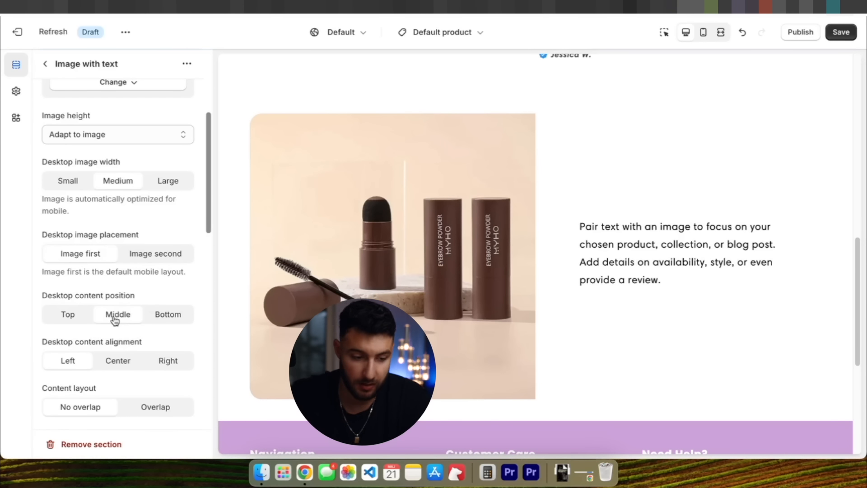
scroll(115, 319, down, 5)
click(45, 63)
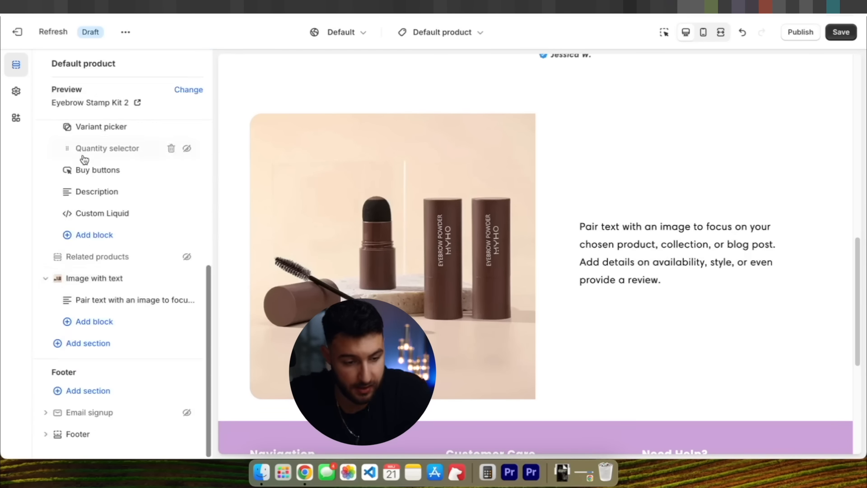
Replace the section's placeholder text with the four benefits, Confidence Enhancement through Energizing Look, copied from the Google Docs document
click(106, 298)
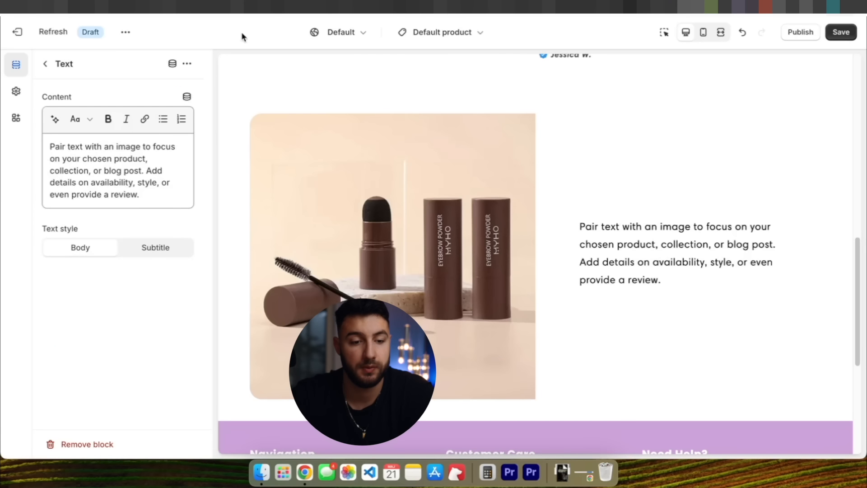
click(250, 5)
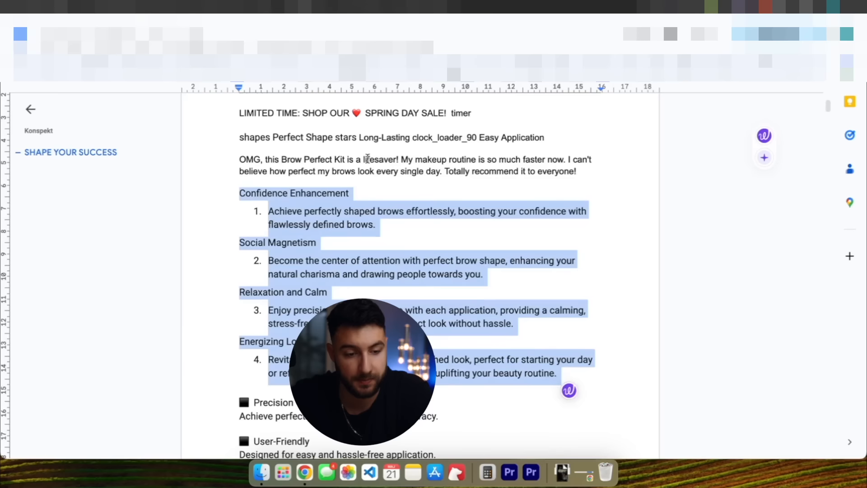
key(ctrl+Tab)
triple_click(143, 183)
key(super+v)
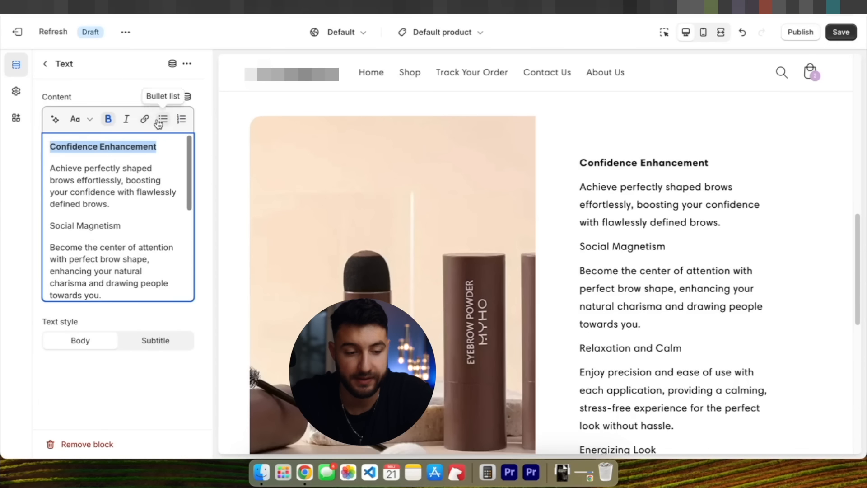
Format the Confidence Enhancement, Social Magnetism, Relaxation and Calm, and Energizing Look headings as bold bullet points
click(163, 119)
triple_click(86, 221)
key(ctrl+b)
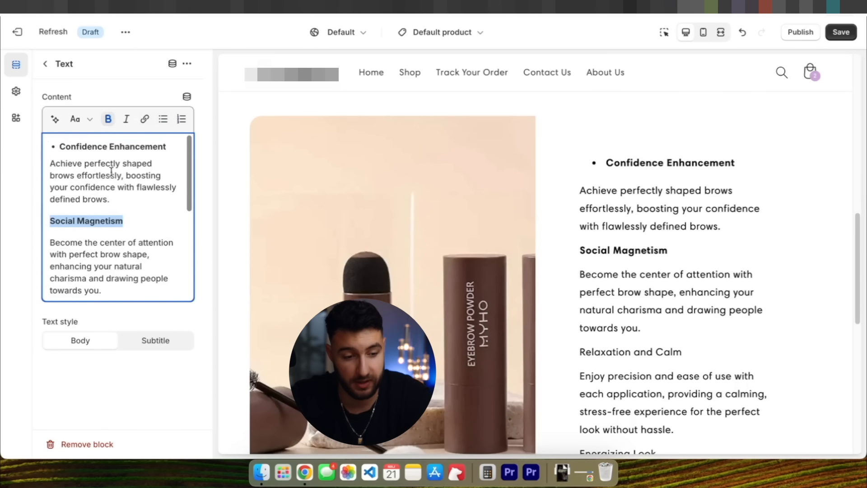
click(160, 123)
scroll(117, 217, down, 2)
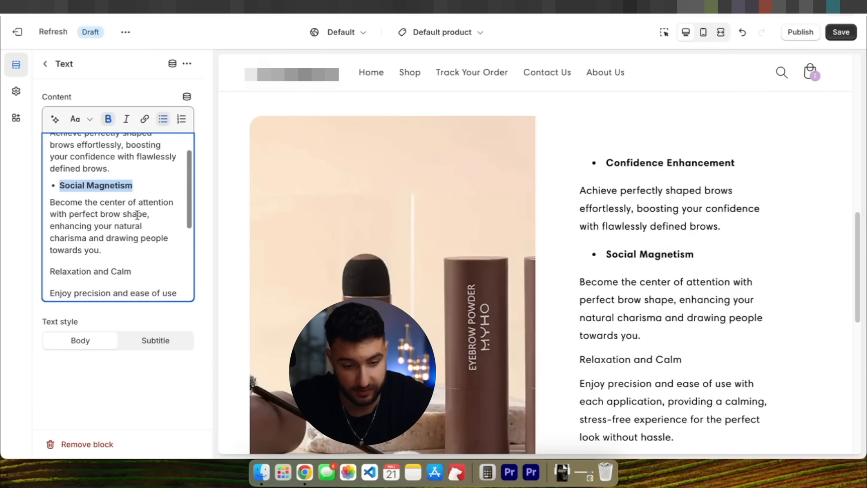
triple_click(131, 271)
key(ctrl+b)
click(160, 123)
scroll(122, 235, down, 4)
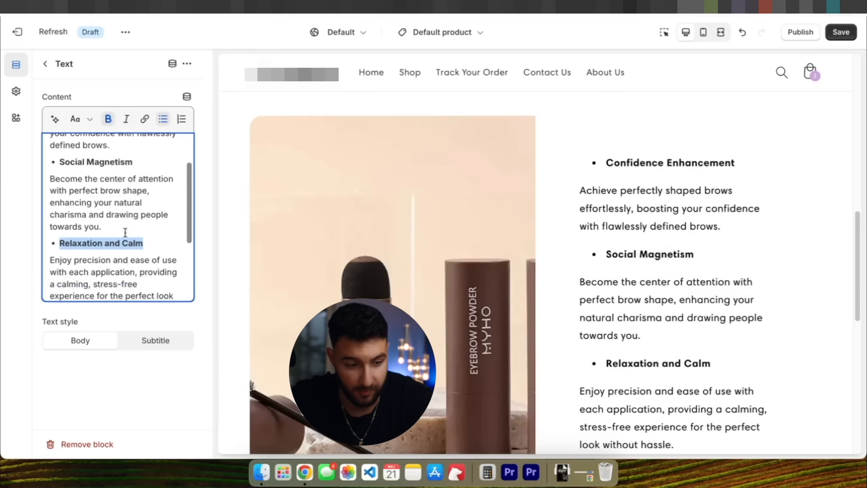
drag(114, 268, 66, 269)
click(161, 119)
Try the Small desktop image width on the Image with text section and set it back to Medium
click(45, 63)
click(93, 278)
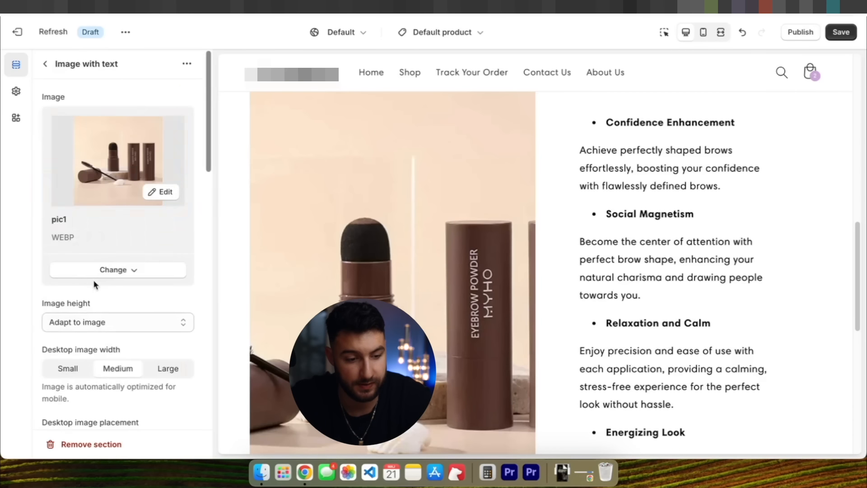
scroll(94, 282, down, 3)
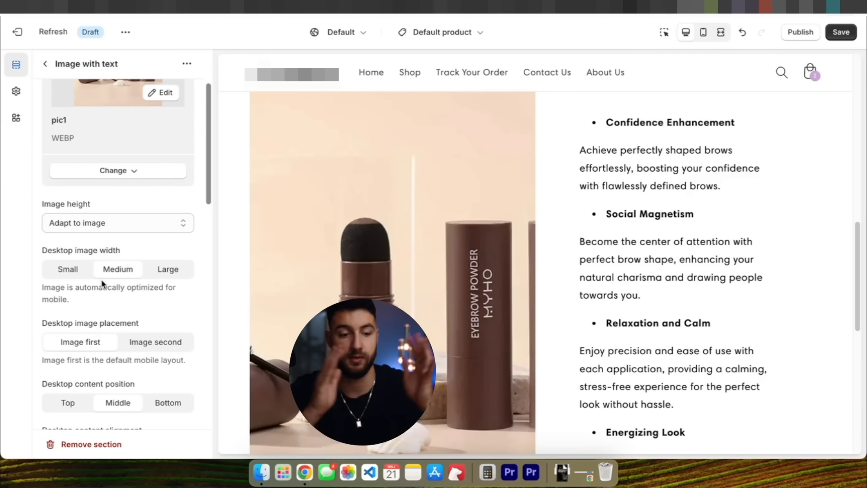
scroll(106, 278, down, 1)
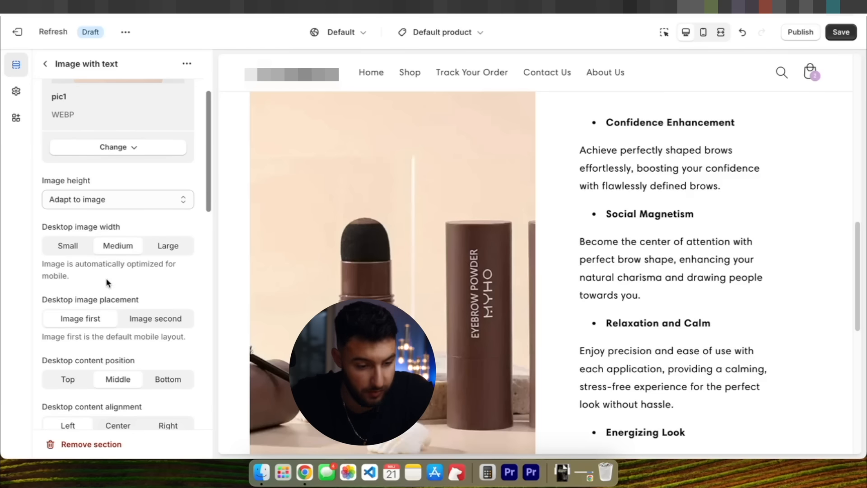
click(84, 248)
click(115, 255)
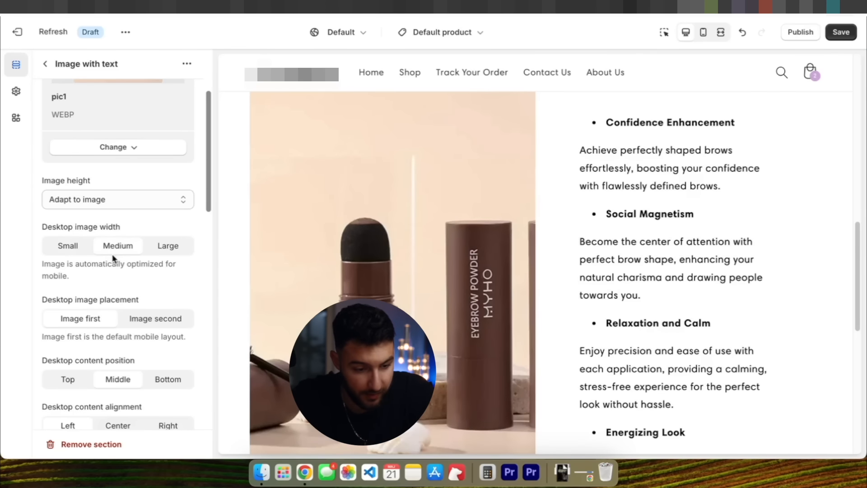
scroll(112, 256, down, 1)
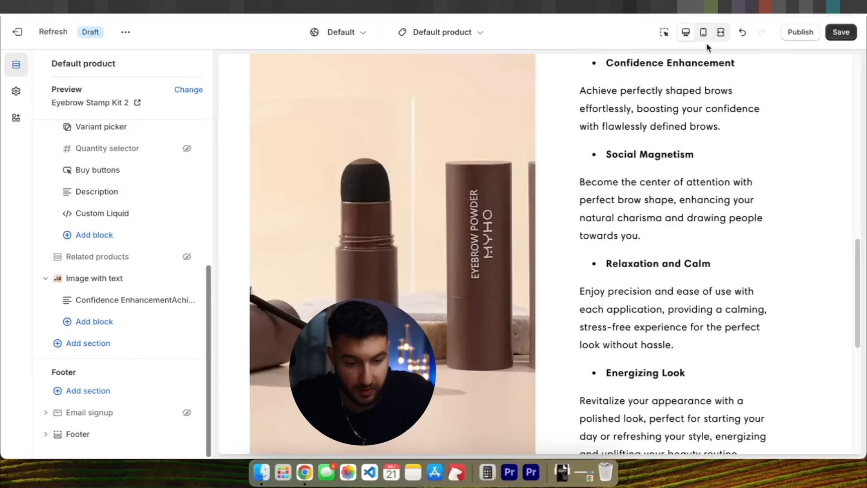
Check the Image with text section in the mobile preview, return to the desktop view and save the changes
click(703, 34)
scroll(639, 149, down, 4)
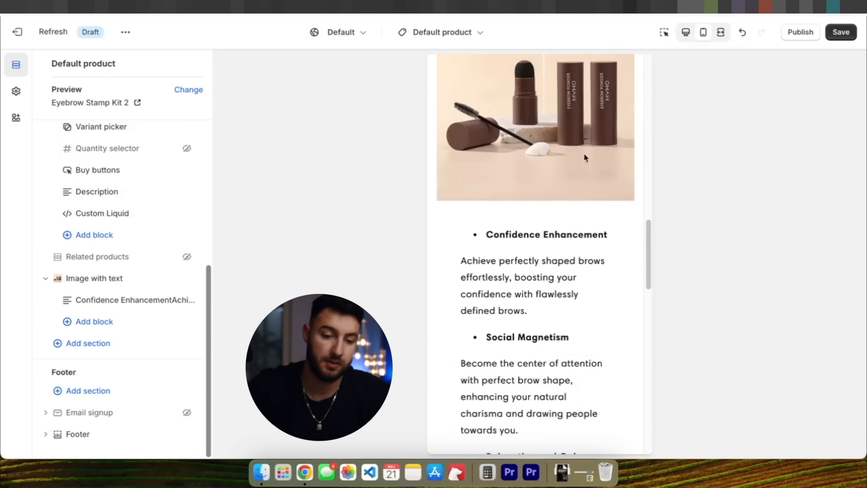
scroll(584, 157, down, 5)
scroll(584, 157, up, 10)
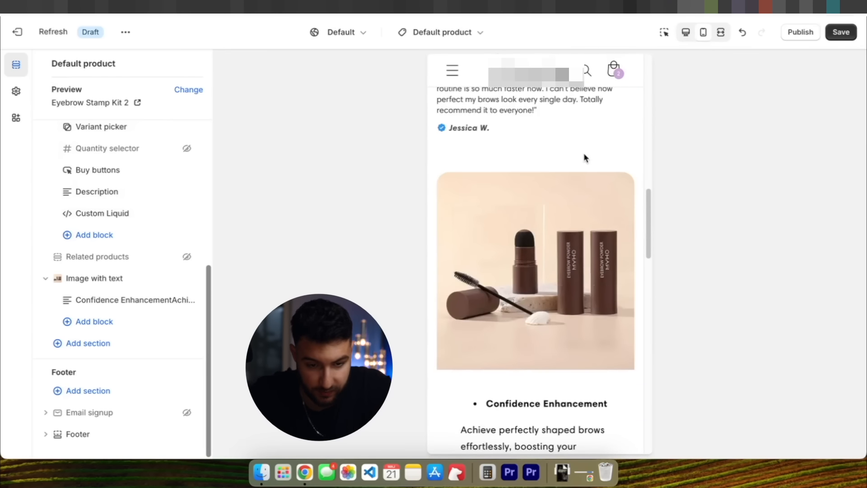
click(686, 32)
click(841, 35)
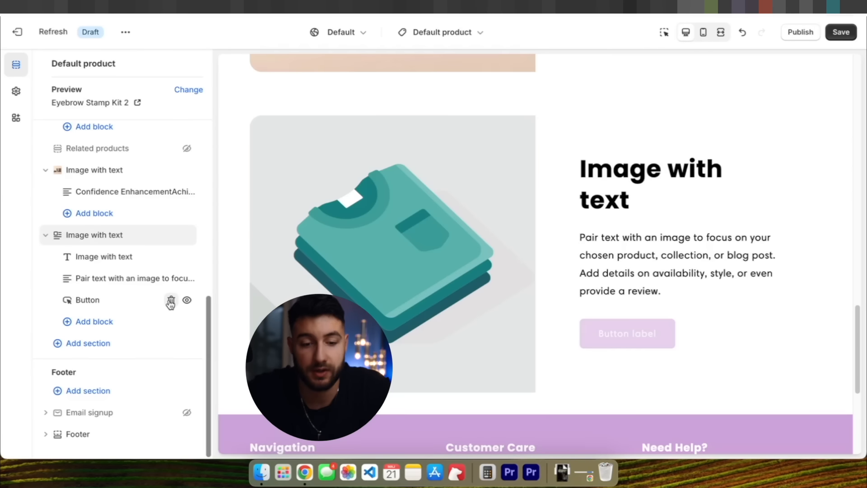
Remove the Button block from the new Image with text section, set its desktop image placement to Image second and content alignment to Center
click(171, 301)
click(100, 248)
click(94, 257)
click(95, 258)
click(145, 326)
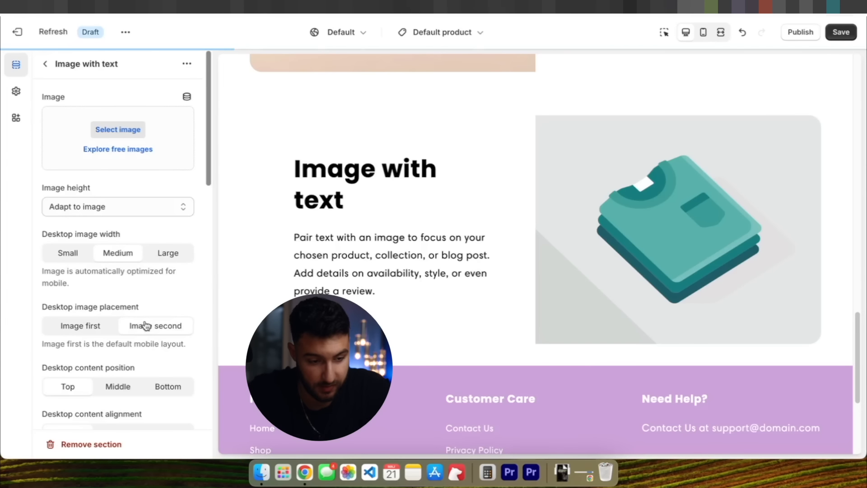
scroll(103, 308, down, 5)
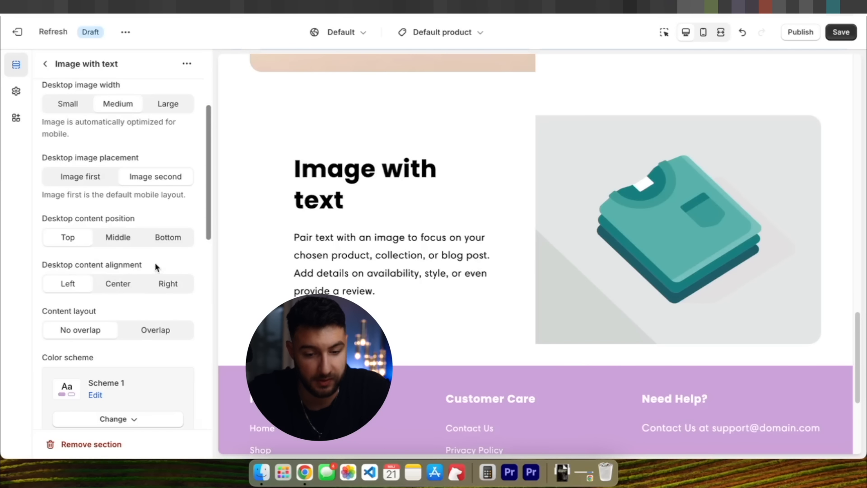
click(120, 283)
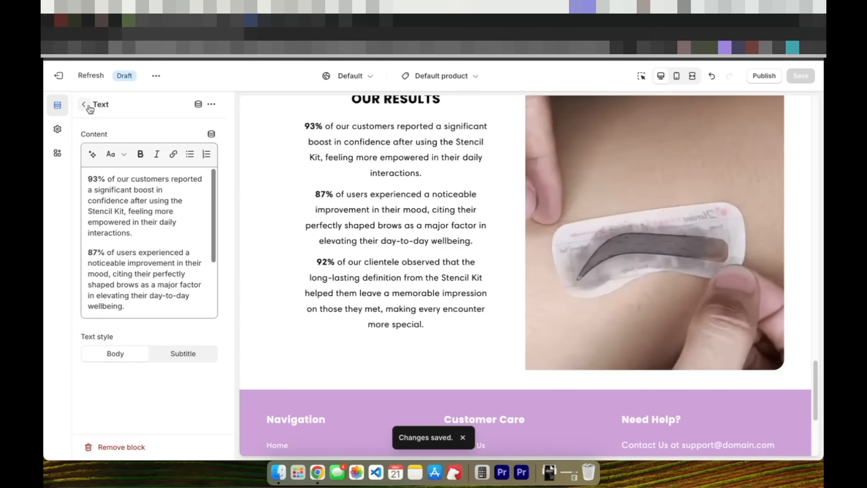
Add a Multicolumn section to the product template below the OUR RESULTS section
click(84, 104)
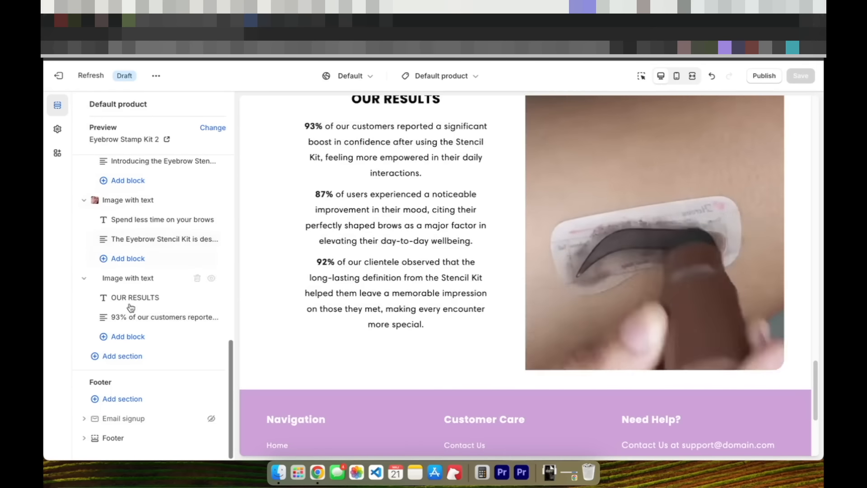
scroll(319, 302, down, 5)
scroll(319, 302, up, 10)
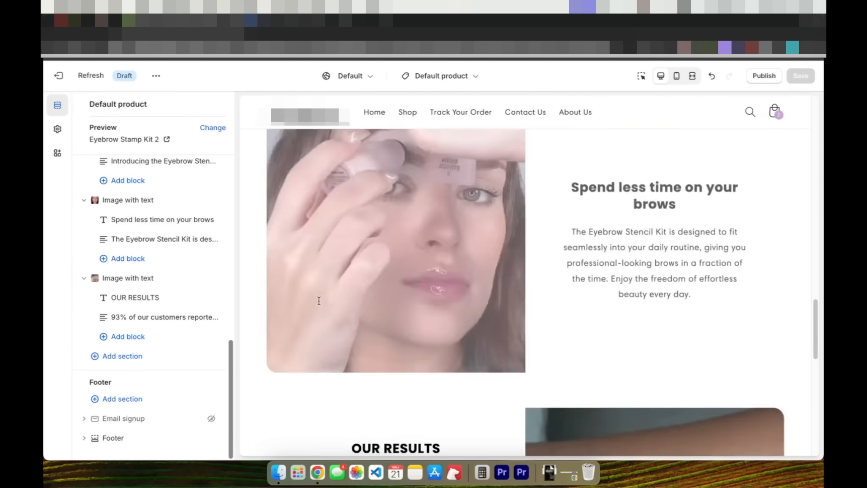
scroll(318, 301, down, 8)
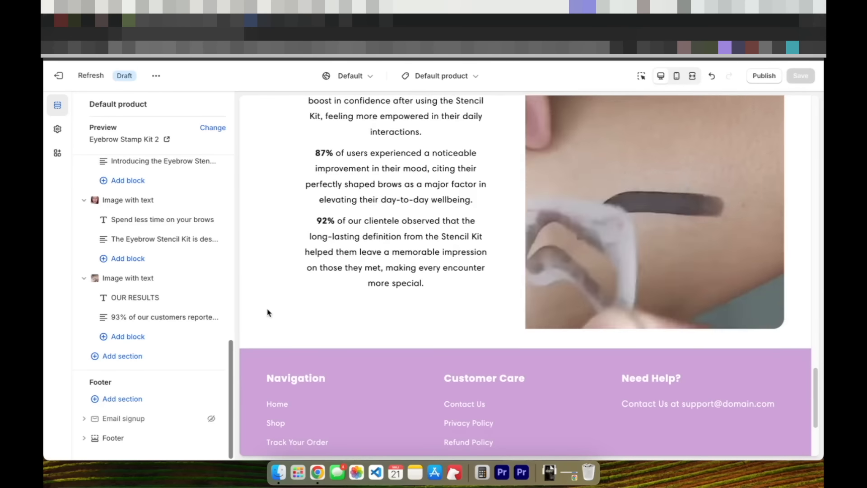
click(156, 356)
scroll(278, 343, down, 3)
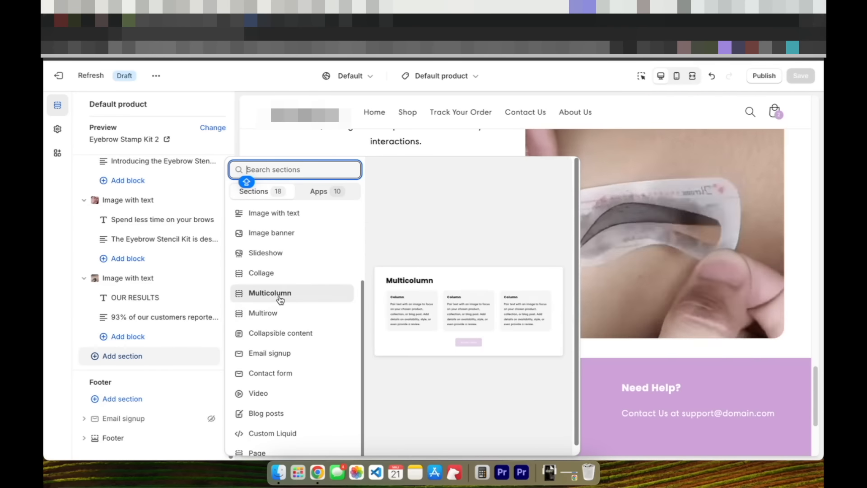
click(280, 298)
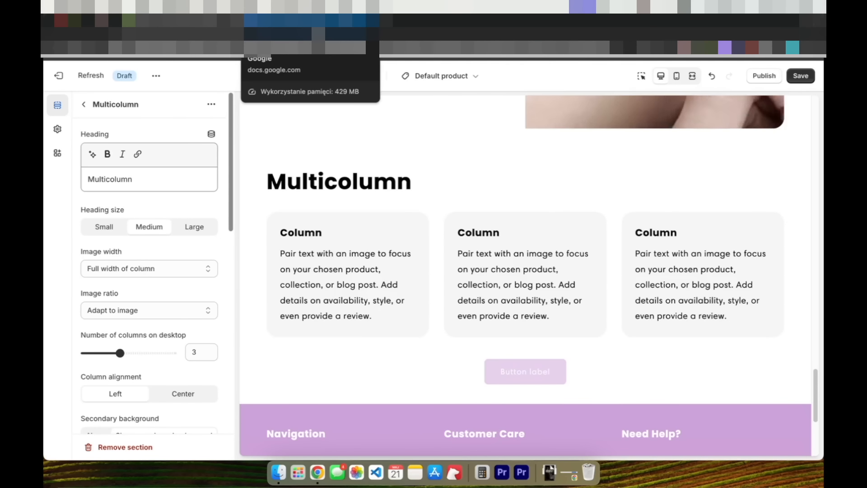
Copy the review under Perfect Brows Made Easy from the Google Docs document and return to the theme editor
click(316, 47)
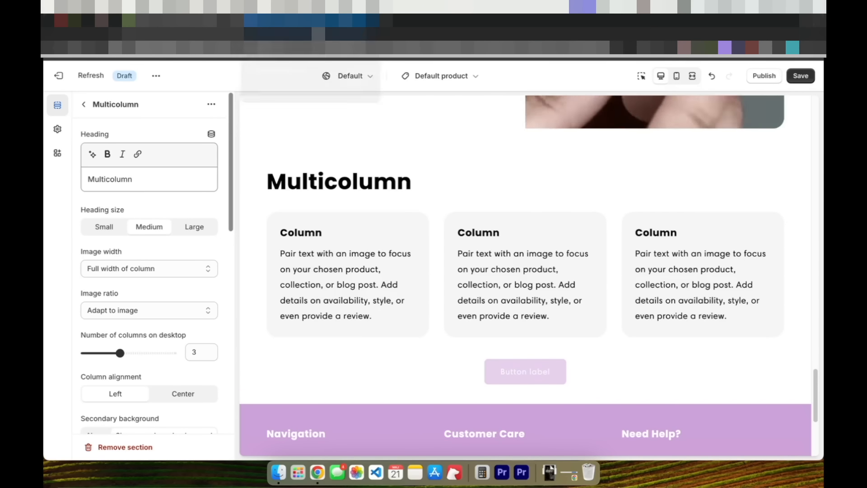
scroll(319, 210, up, 15)
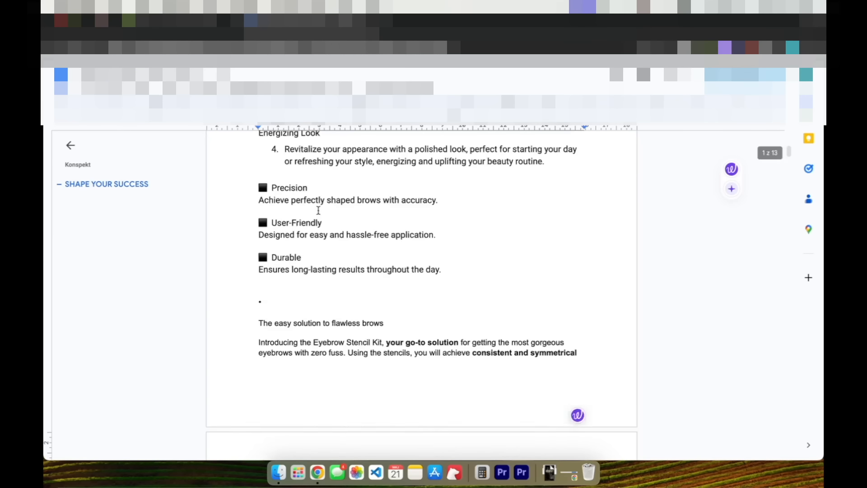
scroll(369, 232, down, 20)
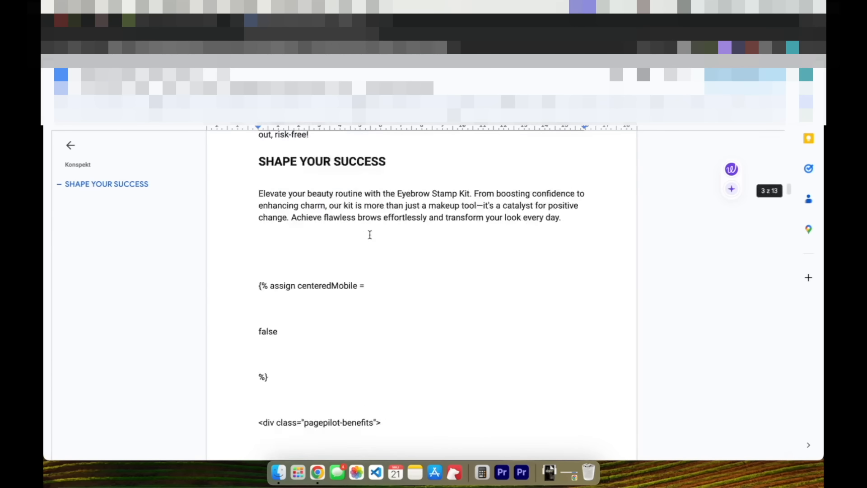
scroll(369, 233, down, 5)
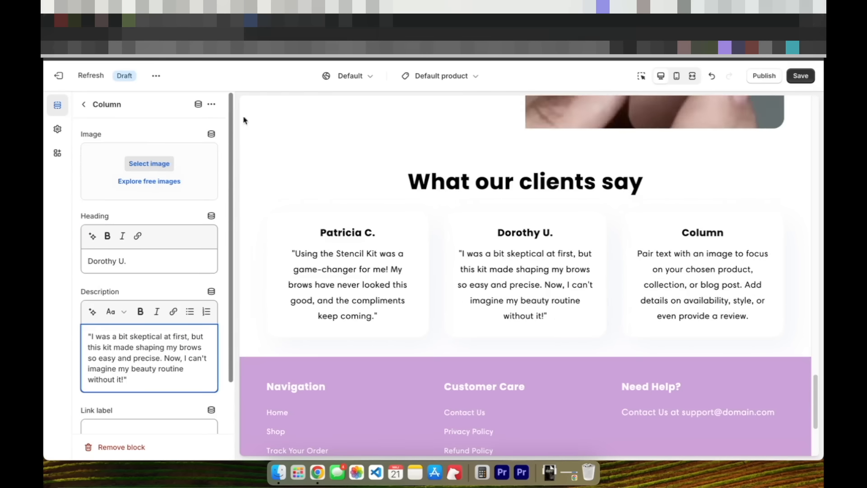
click(291, 34)
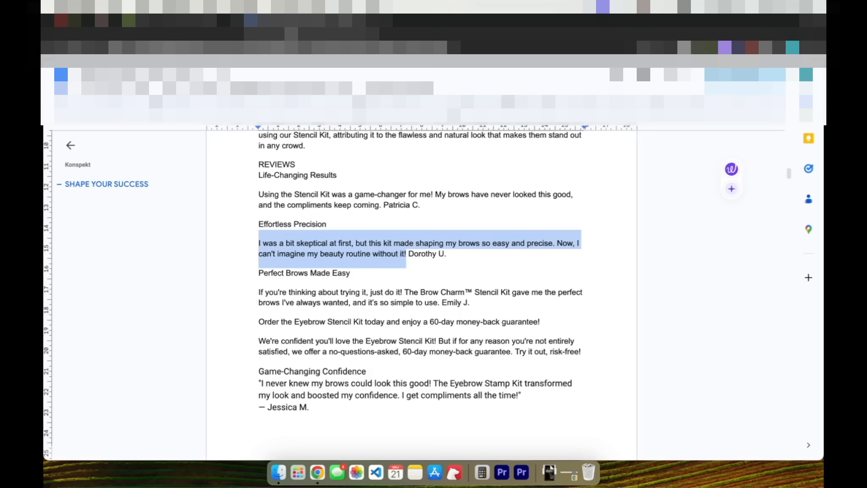
drag(258, 276, 437, 303)
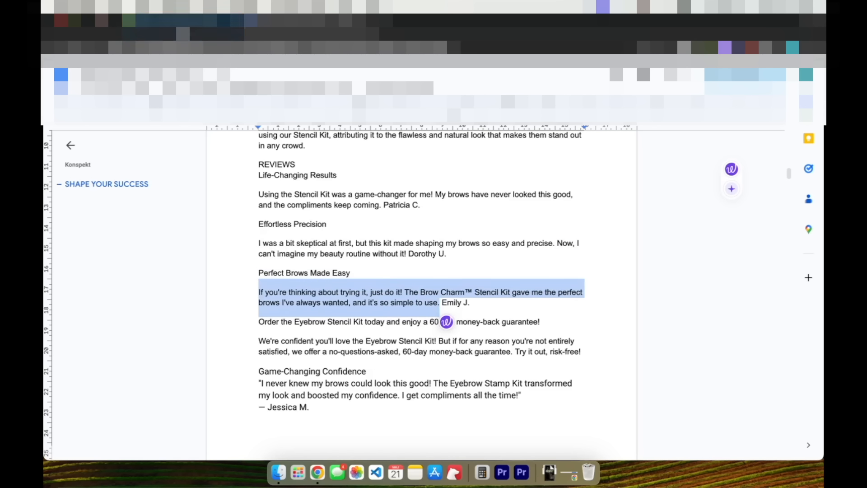
click(183, 34)
Set the third column's heading to the reviewer's name and its description to the quoted "If you're thinking about trying it, just do it!" review
click(84, 104)
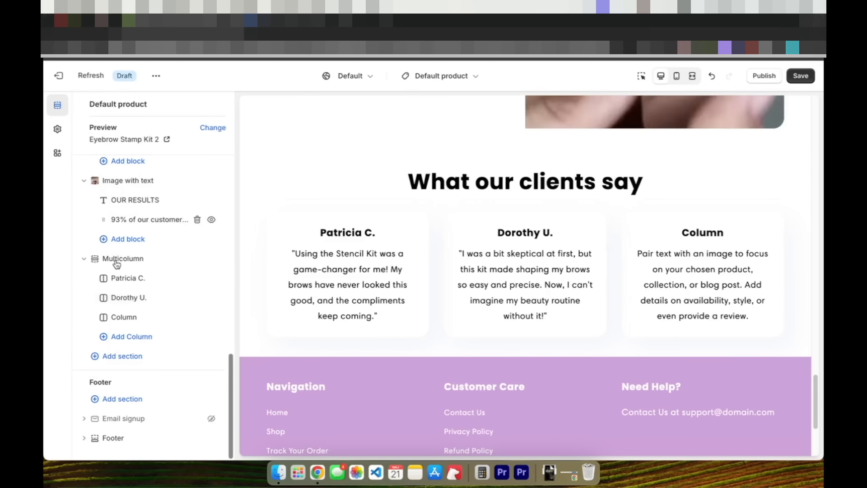
click(125, 318)
double_click(144, 262)
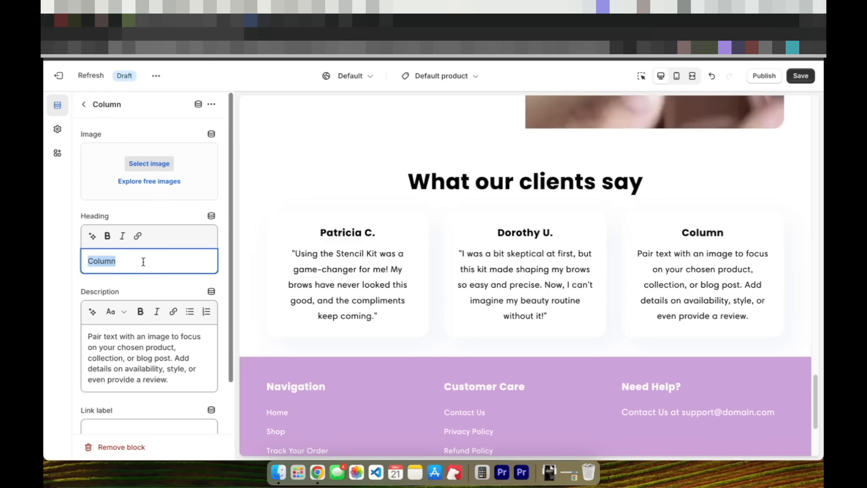
triple_click(132, 339)
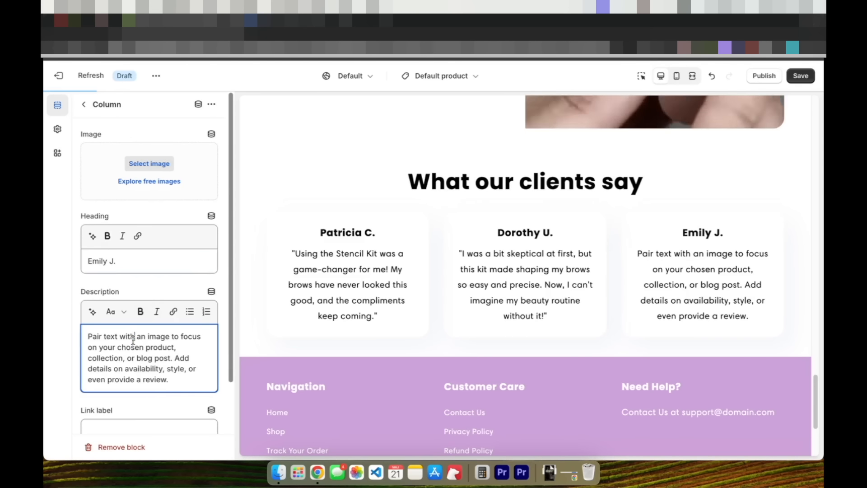
text("If you're thinking about trying it, just do it! The Brow Charm™ Stencil Kit gave me the perfect brows I've always wanted, and it’s so simple to use.)
scroll(182, 228, down, 3)
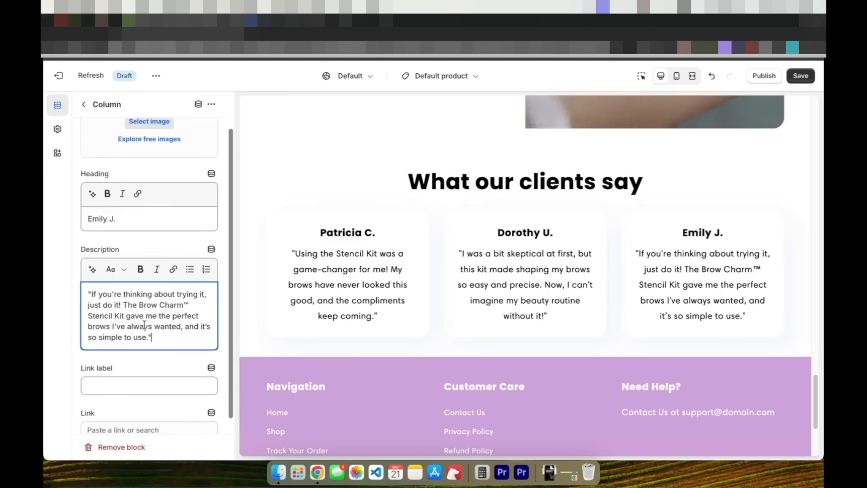
scroll(143, 325, up, 3)
scroll(144, 322, down, 3)
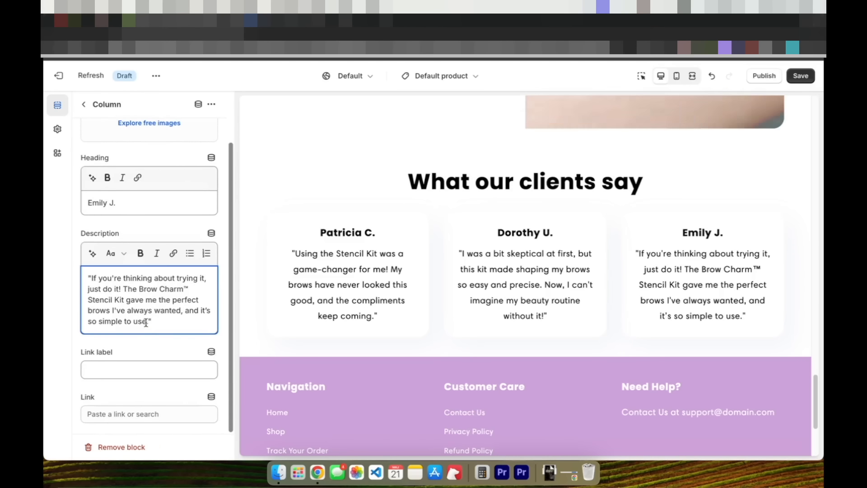
click(87, 105)
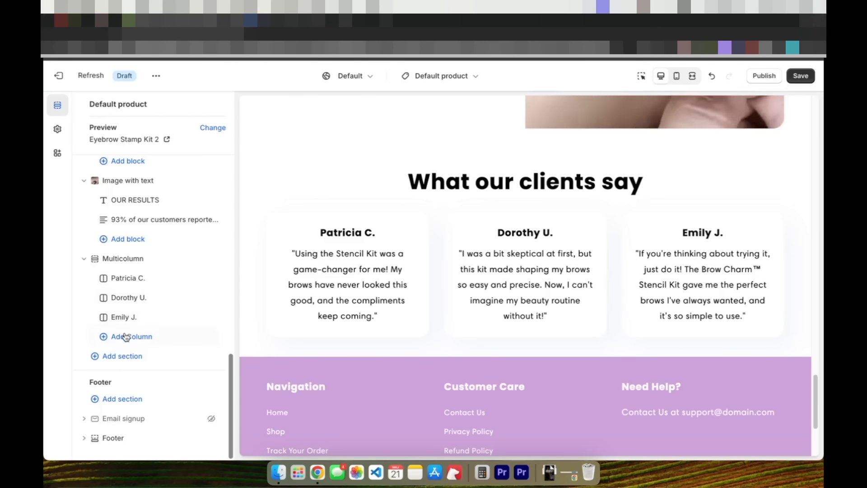
Add a fourth column to the Multicolumn section and insert the Game-Changing Confidence review copied from the Google Docs document
click(122, 336)
key(ctrl+Tab)
drag(261, 376, 518, 388)
key(super+c)
key(ctrl+shift+Tab)
key(super+v)
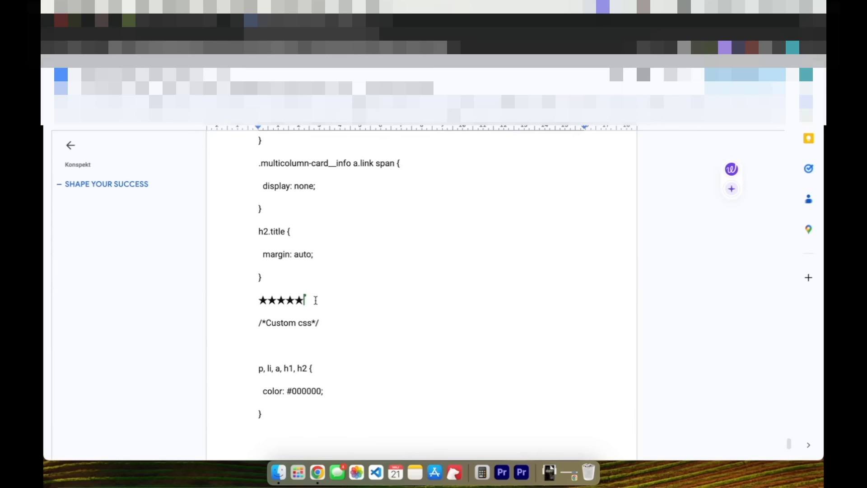
Set the link label of the last two review columns to ★★★★★, copied from the Google Docs document
drag(316, 300, 265, 298)
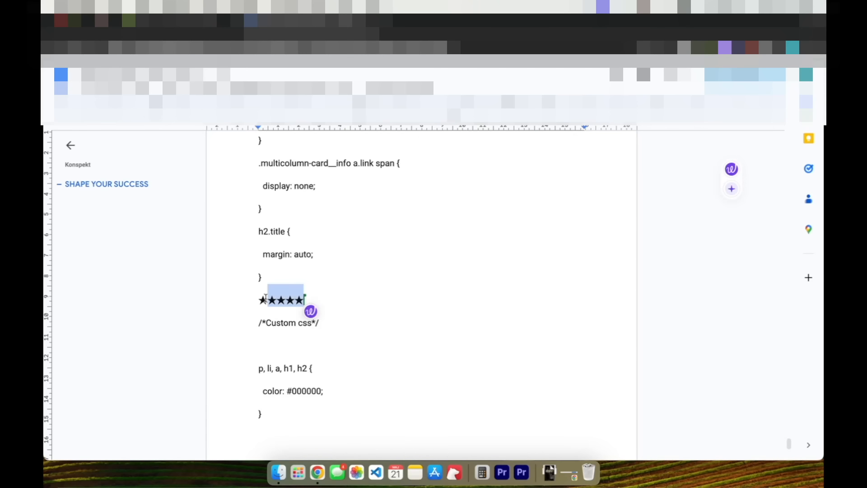
click(203, 28)
scroll(160, 268, down, 3)
click(126, 369)
key(super+v)
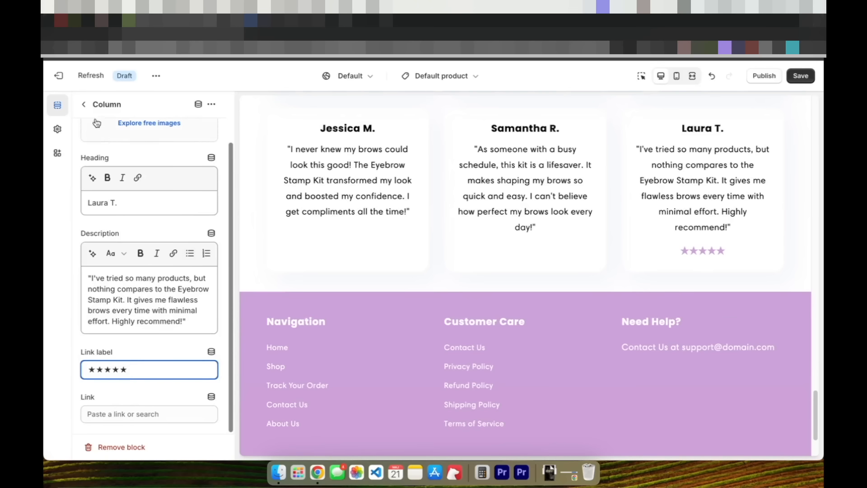
click(84, 104)
click(130, 337)
click(129, 366)
key(super+v)
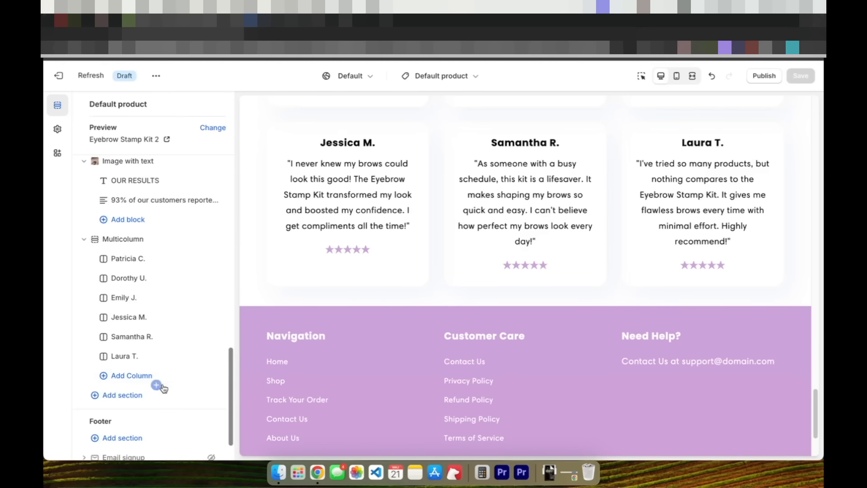
Add a Rich text section below the Multicolumn reviews section and check its placement on the page
click(136, 397)
scroll(277, 308, up, 3)
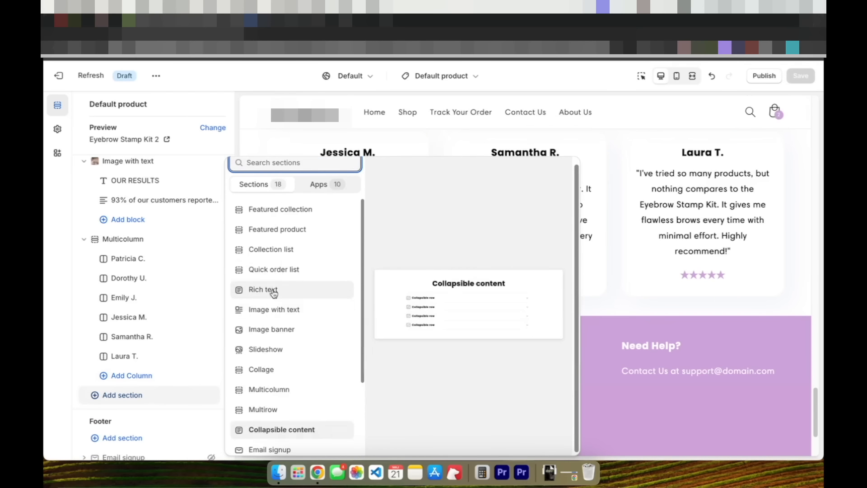
key(Escape)
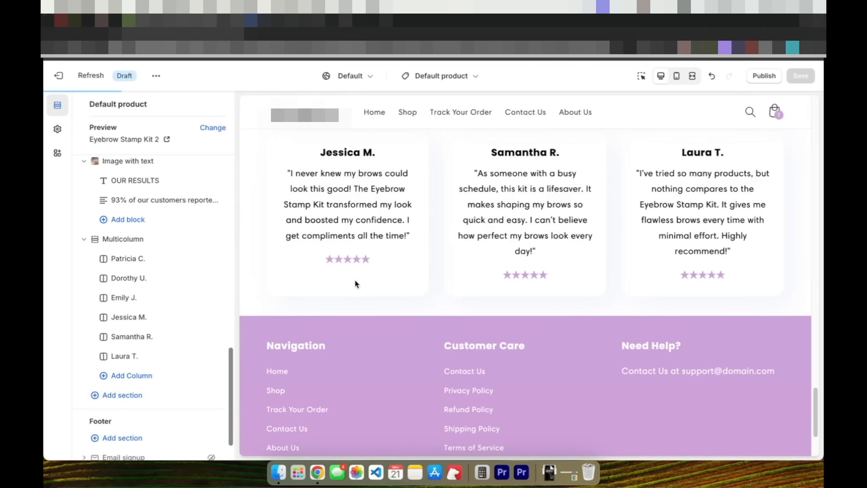
scroll(356, 282, up, 10)
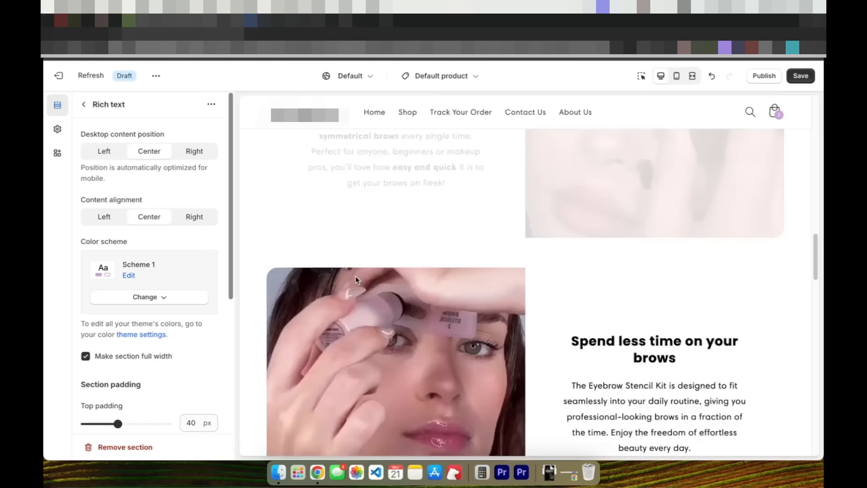
scroll(356, 280, down, 15)
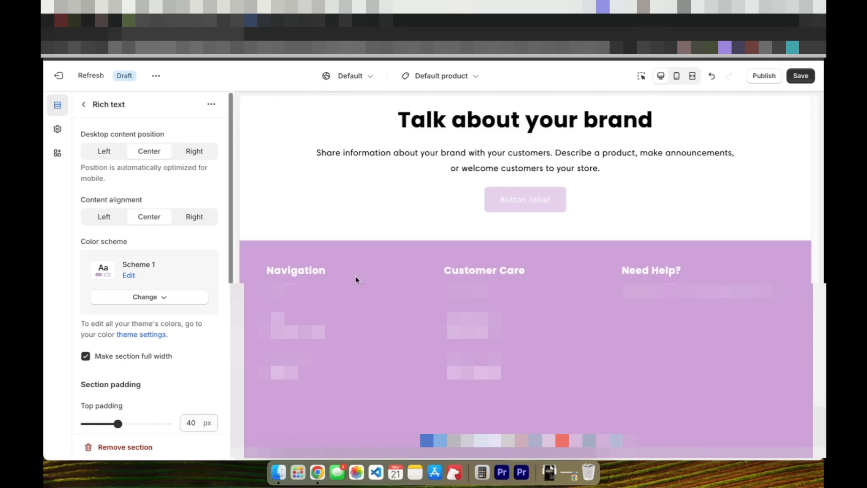
scroll(356, 280, up, 2)
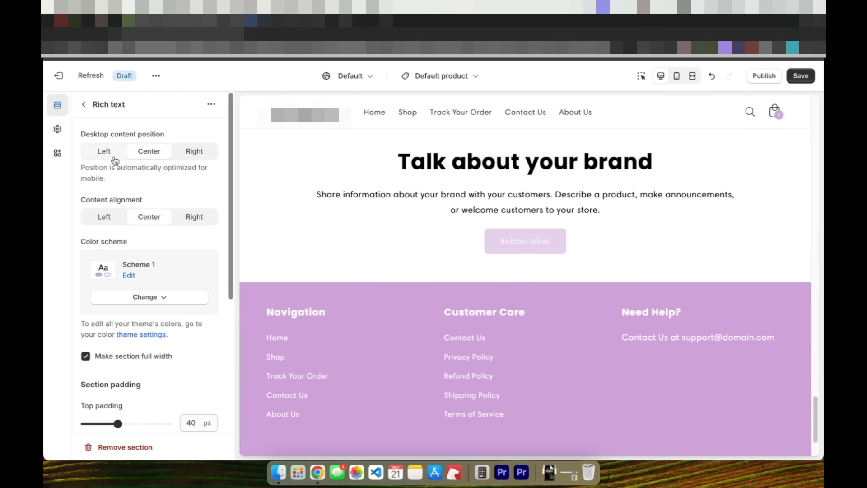
Set the button label in the Rich text section to GET IT NOW!
click(84, 105)
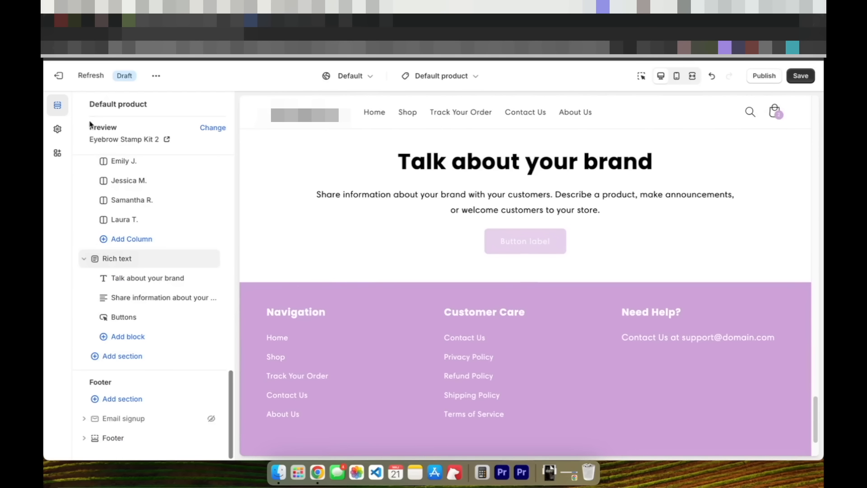
click(130, 318)
triple_click(141, 150)
text(GET IT NOW)
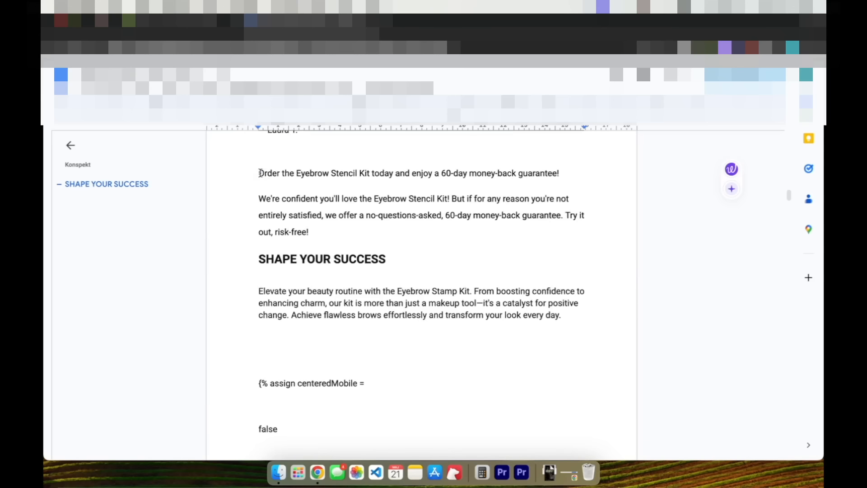
Replace the Rich text heading with "Order the Eyebrow Stencil Kit today and enjoy a 60-day money-back guarantee!" from Google Docs and size it Small
drag(259, 173, 560, 189)
key(cmd+c)
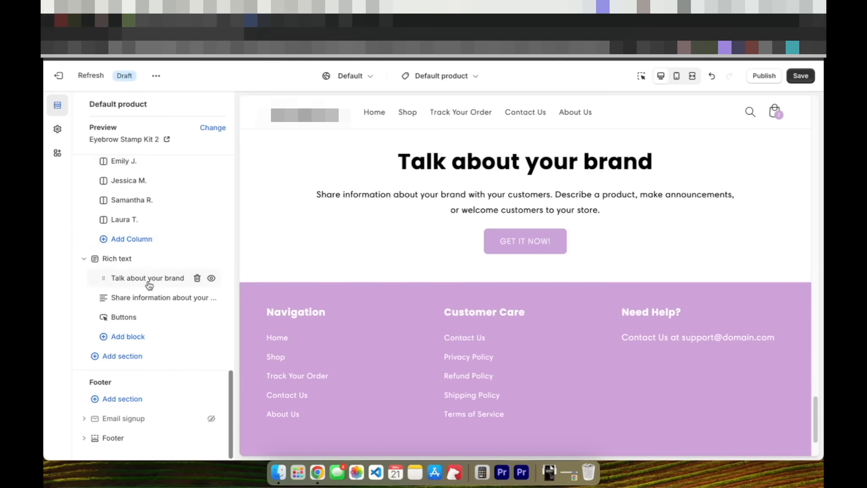
click(149, 278)
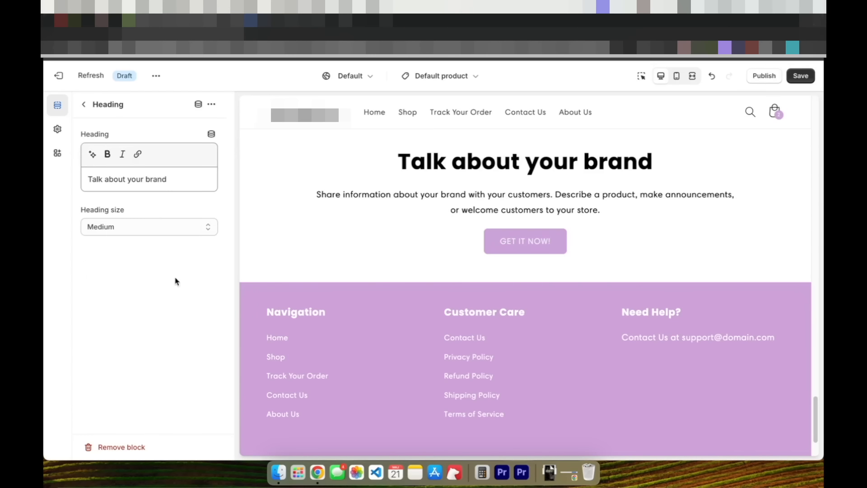
triple_click(159, 183)
key(cmd+v)
click(151, 248)
click(117, 235)
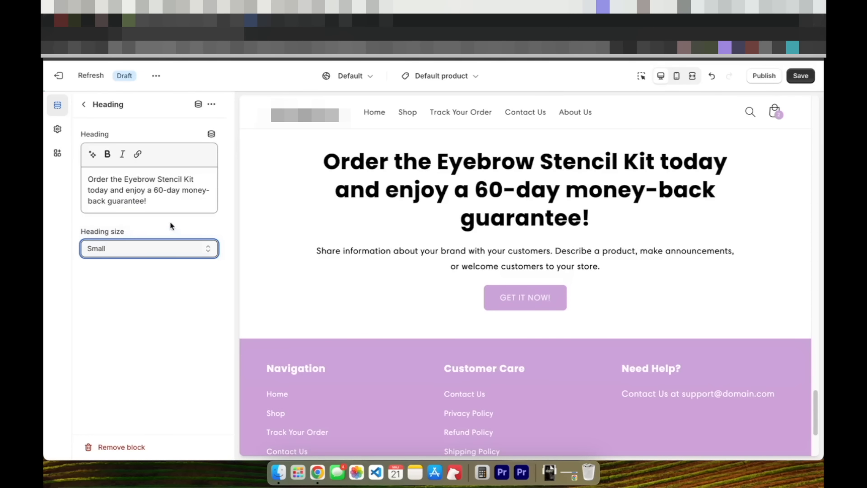
Replace the Rich text section's body with the "We're confident you'll love the Eyebrow Stencil Kit!" paragraph copied from Google Docs
key(cmd+Tab)
drag(258, 199, 319, 257)
key(cmd+c)
key(cmd+Tab)
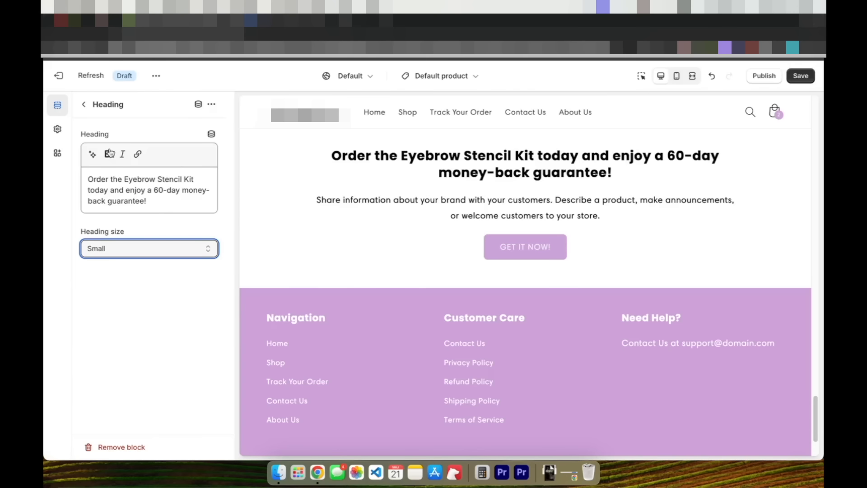
click(86, 109)
click(149, 297)
click(163, 231)
key(cmd+a)
key(cmd+v)
Set the gif4 WEBP file as the image of the SHAPE YOUR SUCCESS section and check it on the page
click(147, 164)
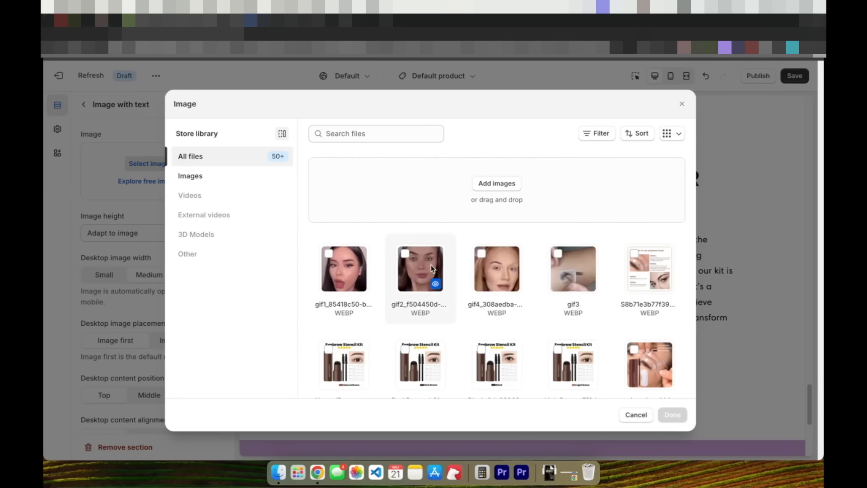
click(497, 271)
click(673, 414)
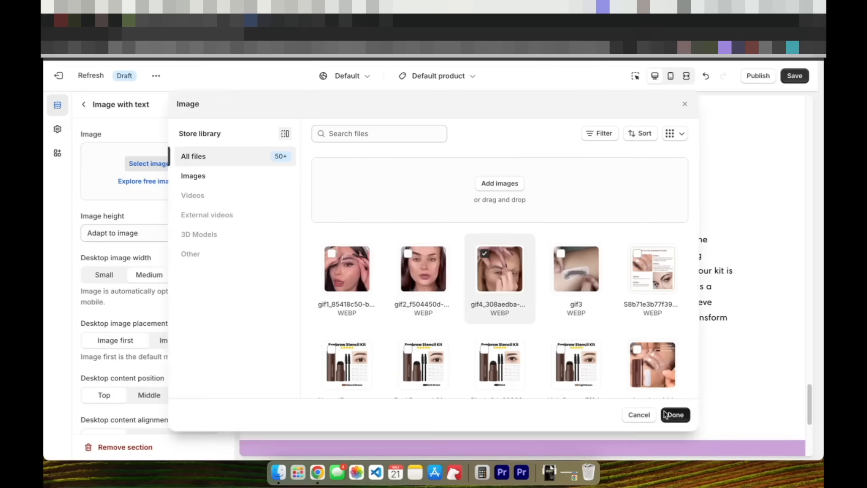
scroll(658, 317, down, 2)
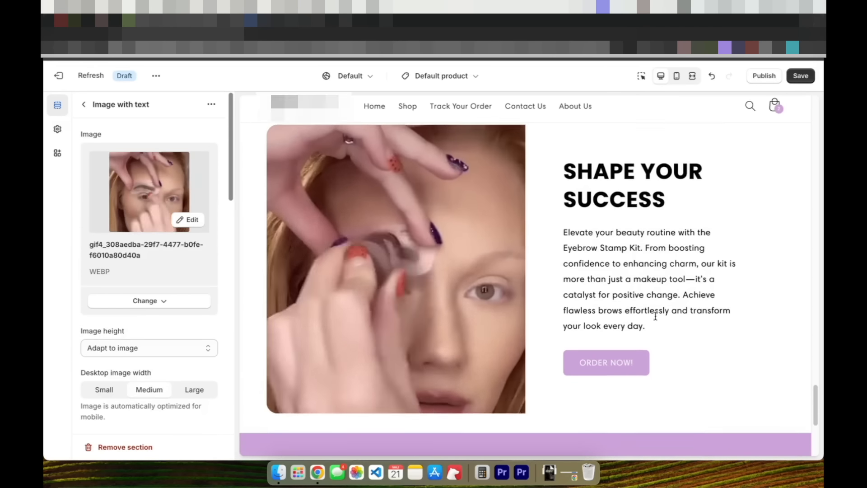
scroll(655, 317, up, 5)
scroll(657, 319, down, 4)
scroll(669, 303, up, 1)
Add a caption reading "★★★★★ 4.8 | (1532 Reviews)" below the button of the SHAPE YOUR SUCCESS section and save
click(84, 105)
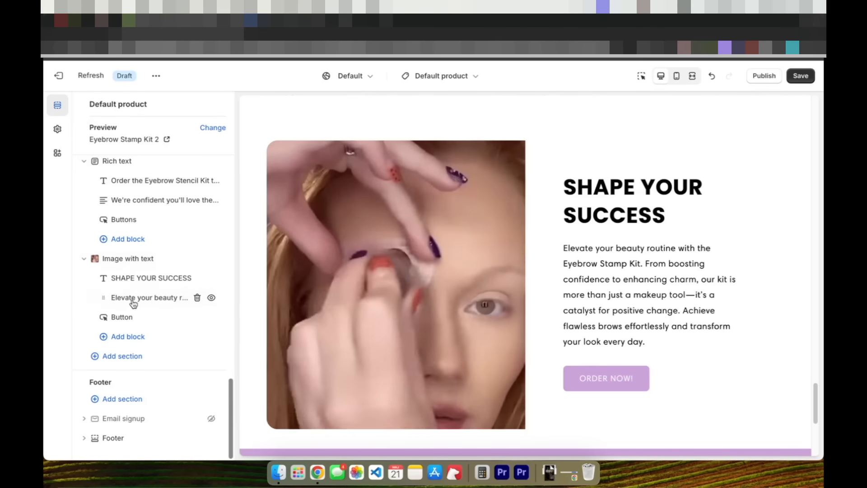
click(132, 264)
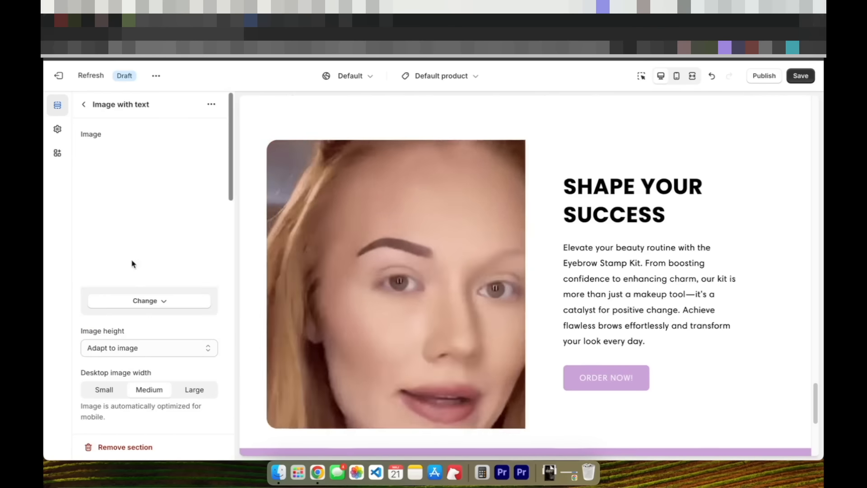
scroll(131, 261, down, 10)
click(85, 107)
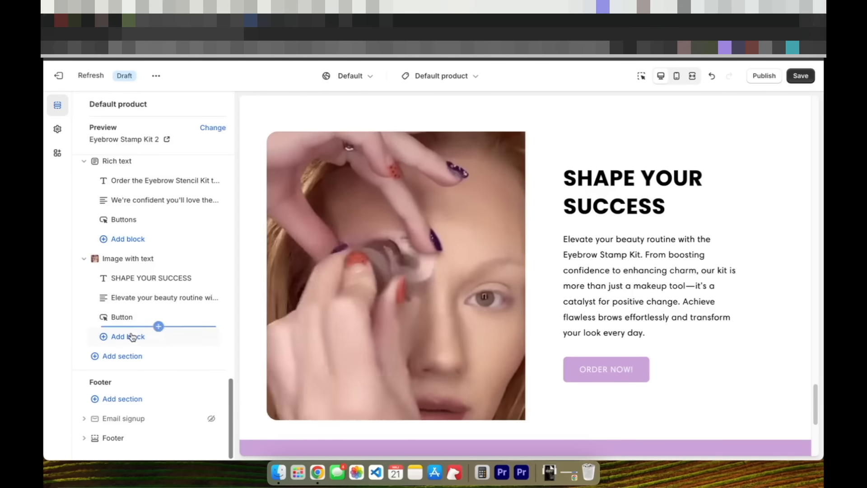
click(132, 337)
click(255, 385)
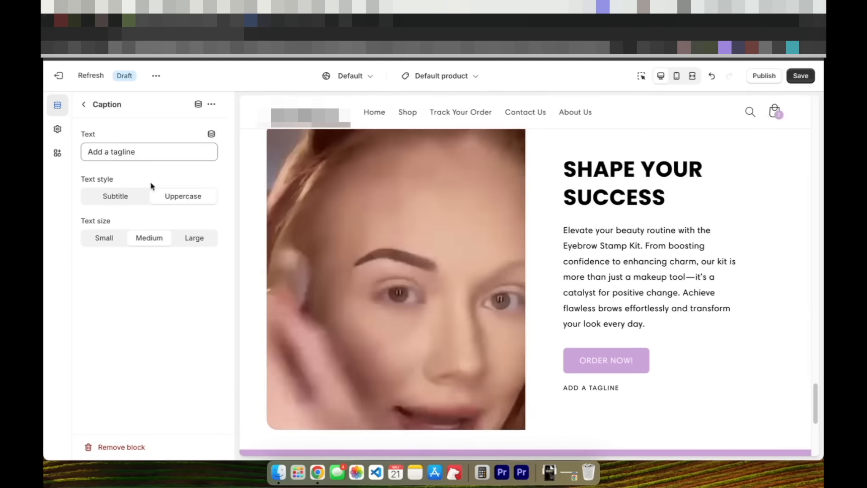
click(133, 152)
key(super+v)
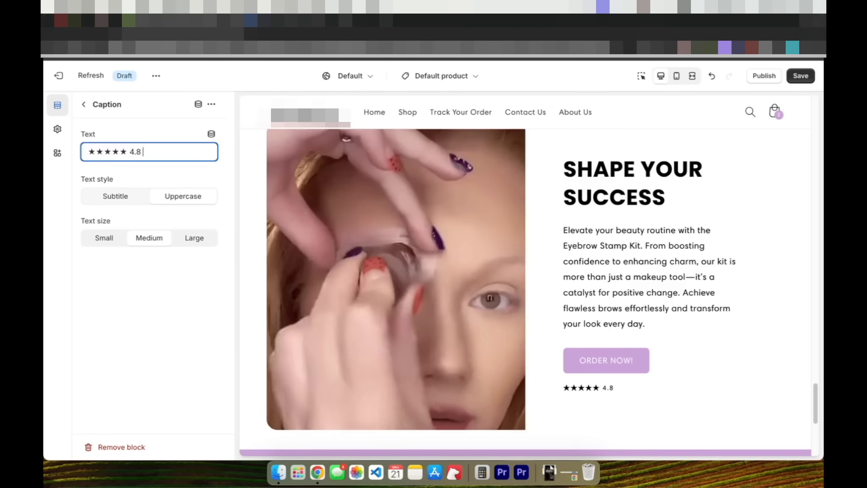
text(| (1532)
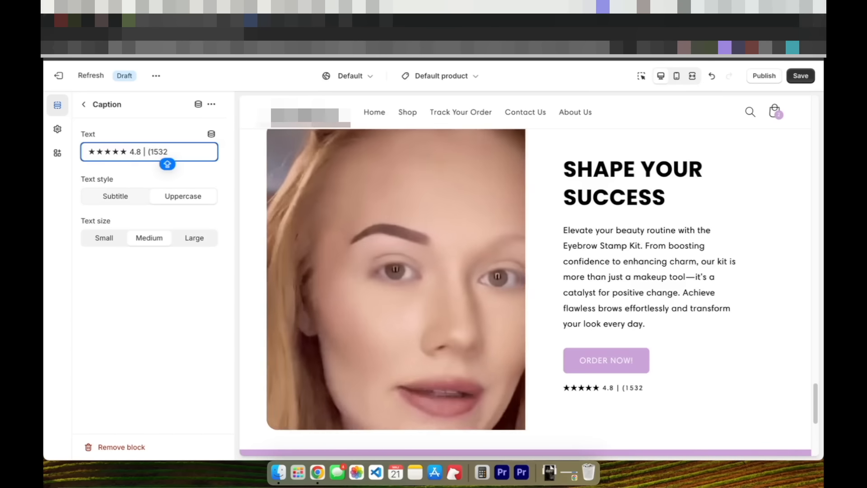
text( Reviews))
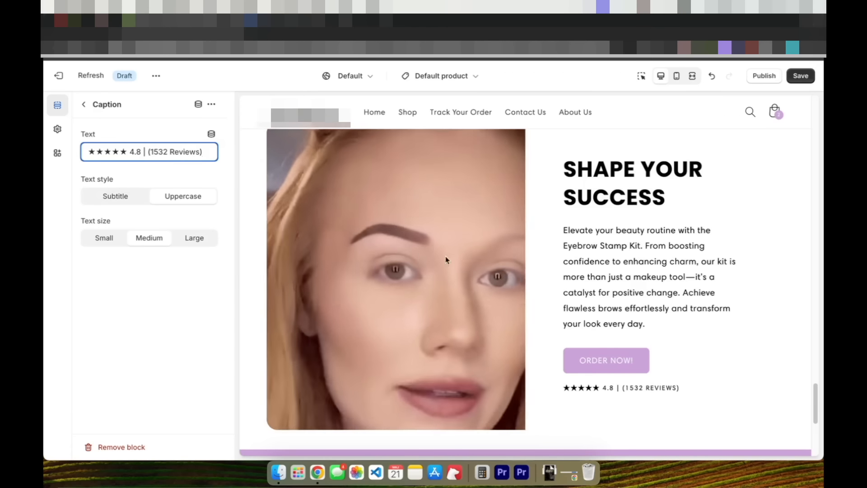
scroll(446, 259, down, 3)
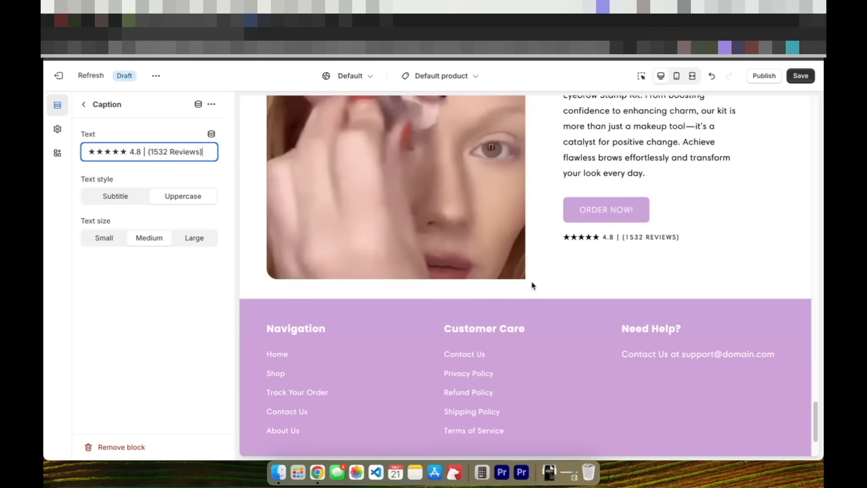
click(801, 75)
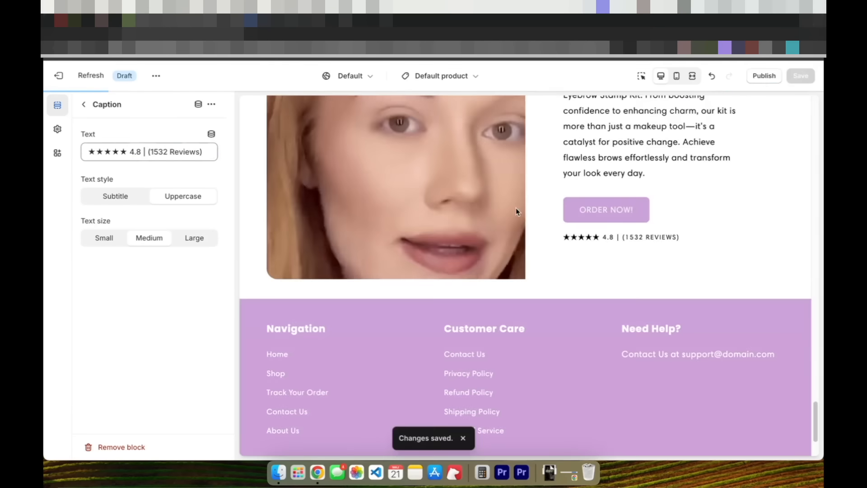
Add the Loox Product Reviews Widget as a section below SHAPE YOUR SUCCESS and save the template
click(180, 355)
click(314, 189)
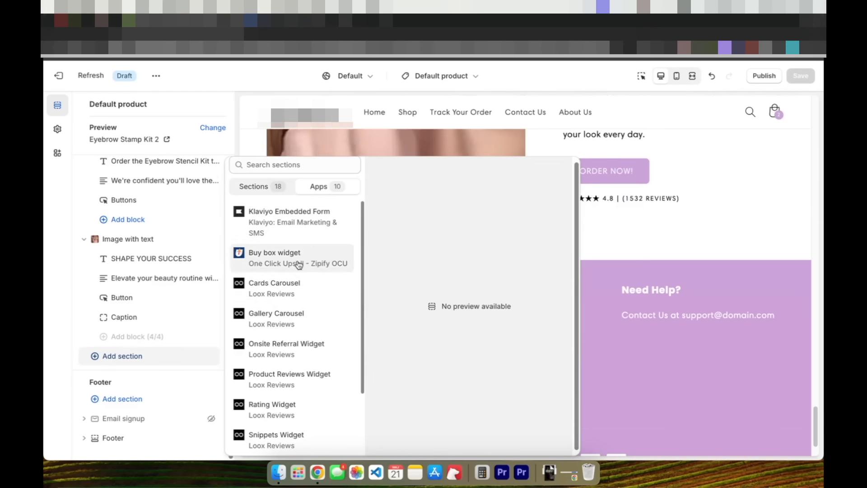
click(293, 379)
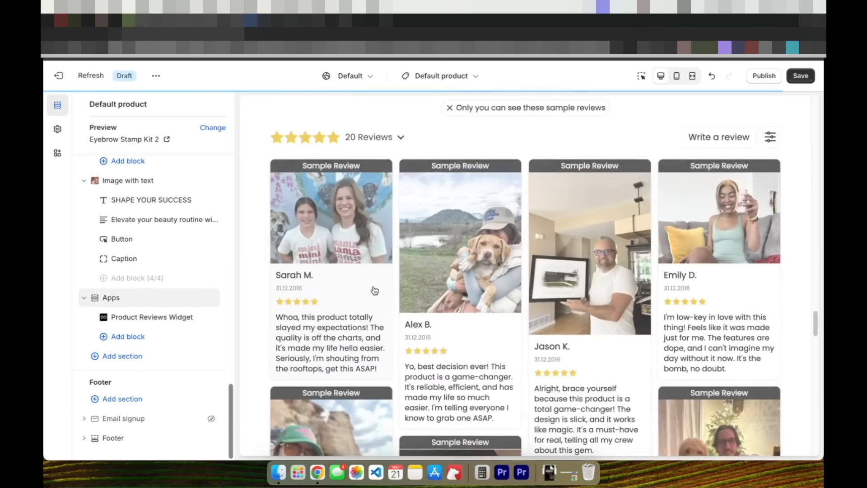
scroll(377, 291, up, 3)
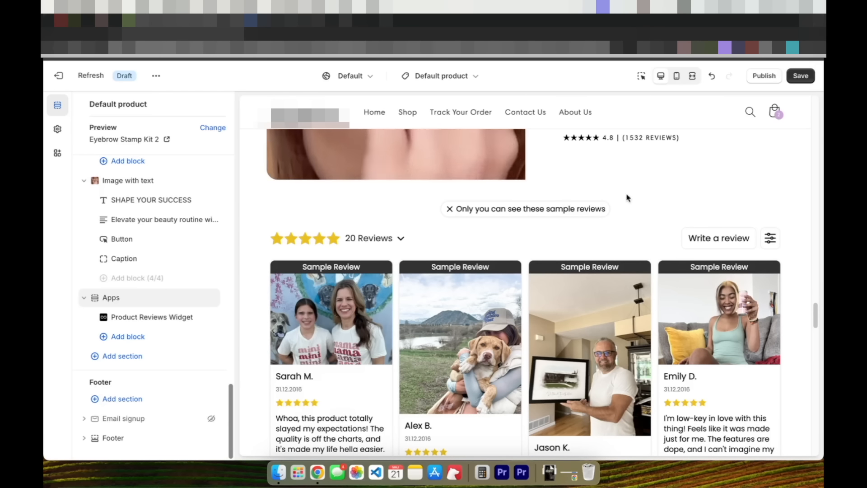
click(800, 76)
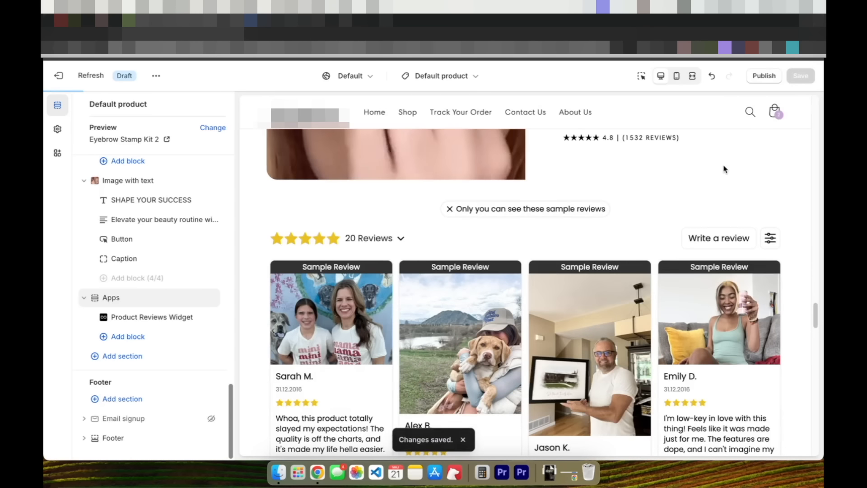
Add an Image with text section, image second, between the client reviews and the money-back guarantee
scroll(705, 181, down, 8)
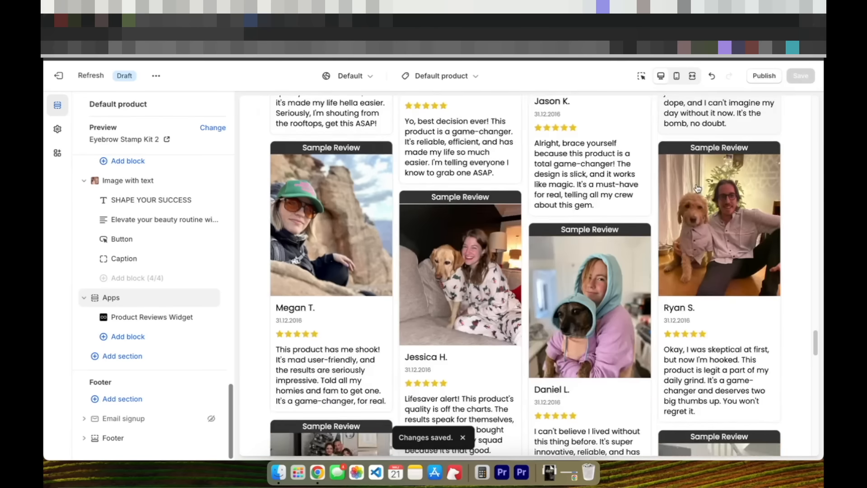
scroll(698, 189, up, 6)
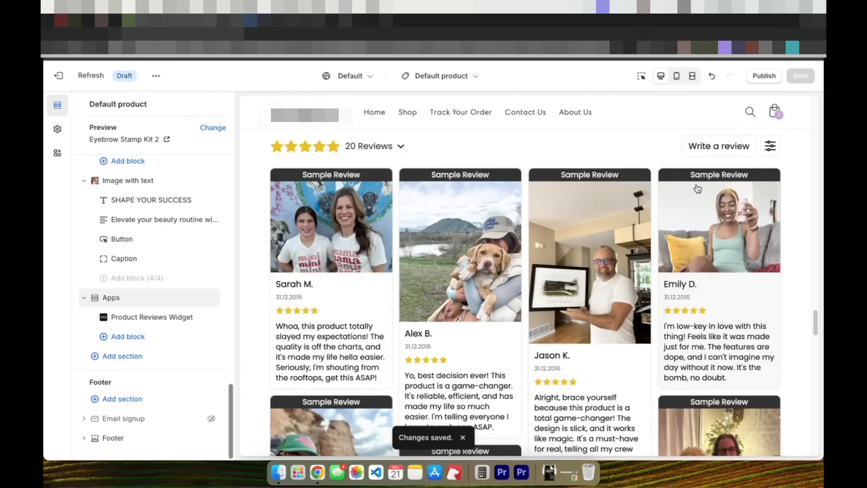
scroll(552, 294, up, 5)
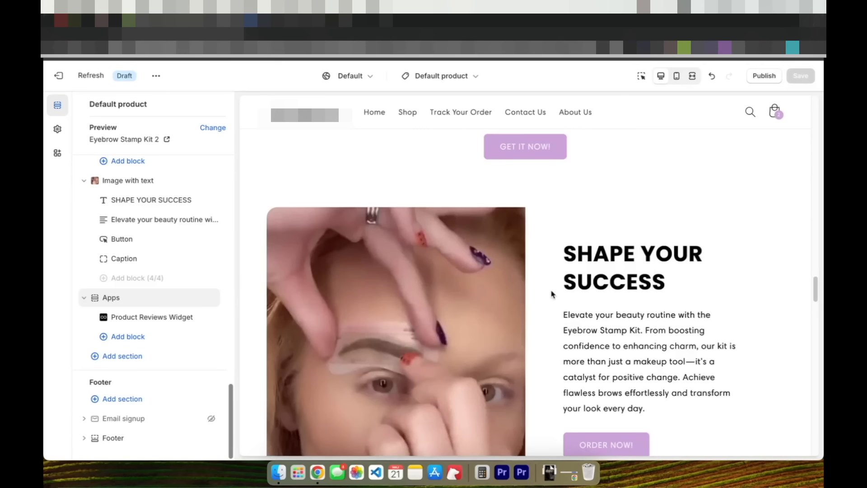
scroll(552, 294, up, 5)
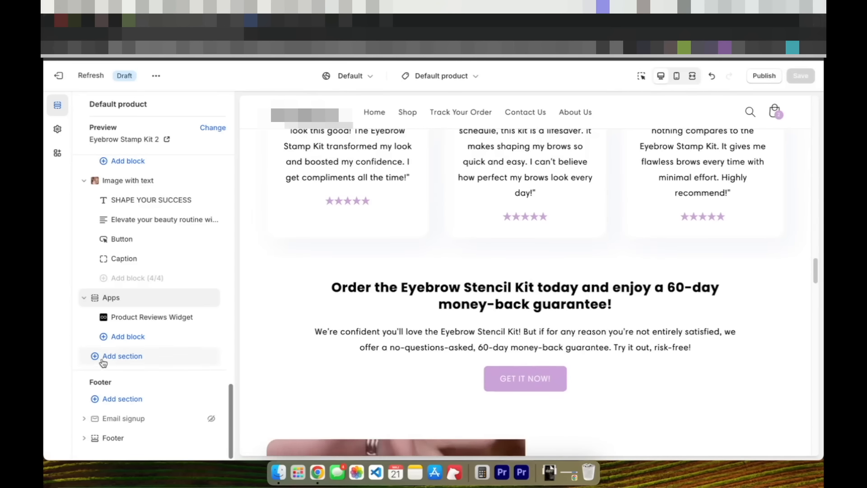
click(122, 356)
click(264, 186)
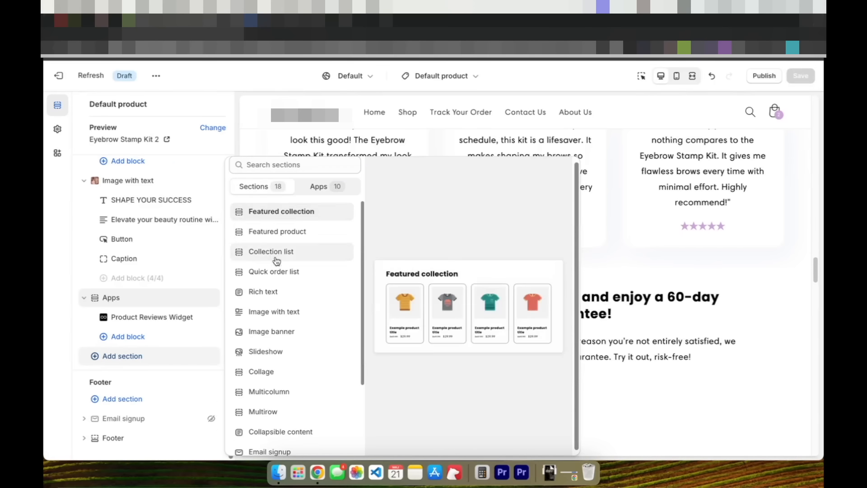
click(284, 311)
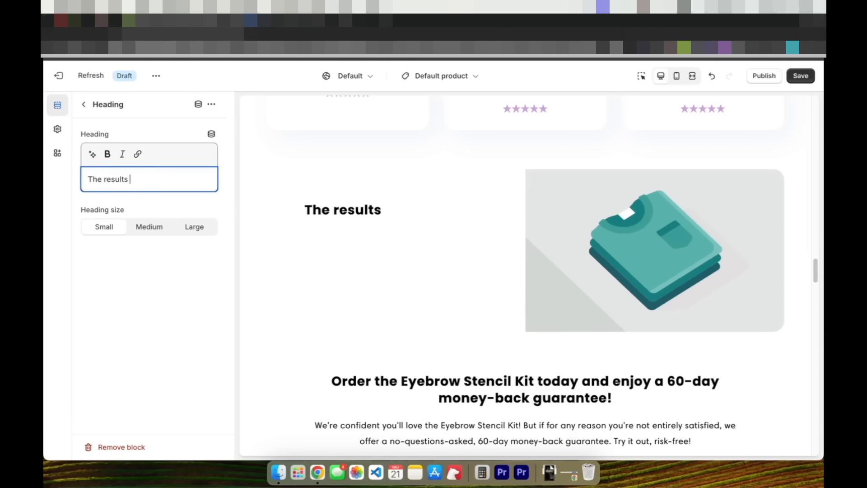
Complete the new section's heading as "The results speak themselves" and align its content to Middle and Center
click(85, 105)
scroll(150, 226, down, 4)
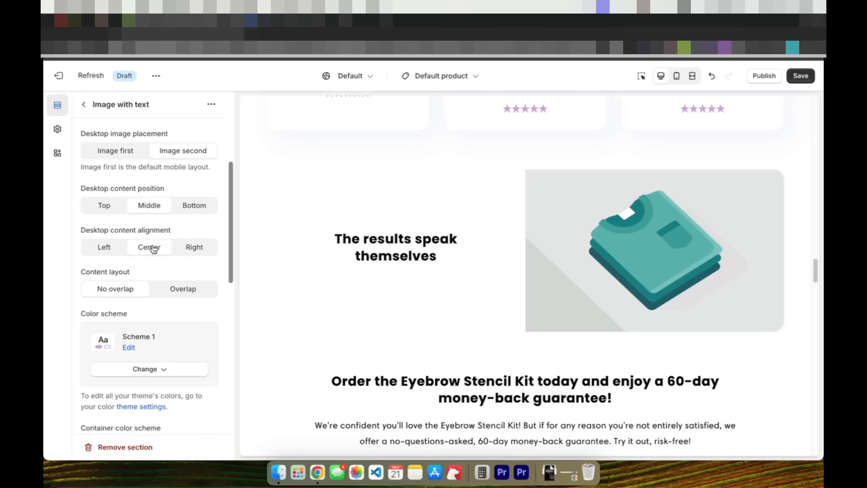
click(84, 104)
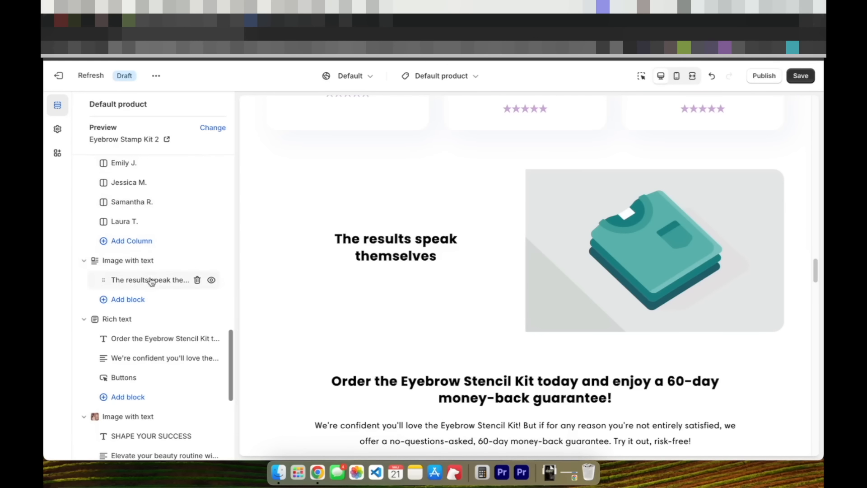
Upload the befaft before-and-after picture, set it as the image of the results section and check the placement
click(139, 262)
click(159, 166)
click(279, 472)
drag(225, 244, 396, 224)
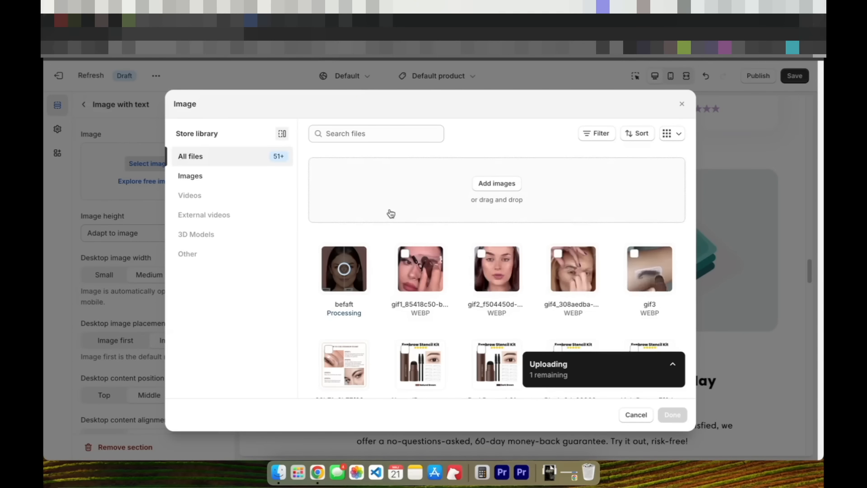
click(673, 415)
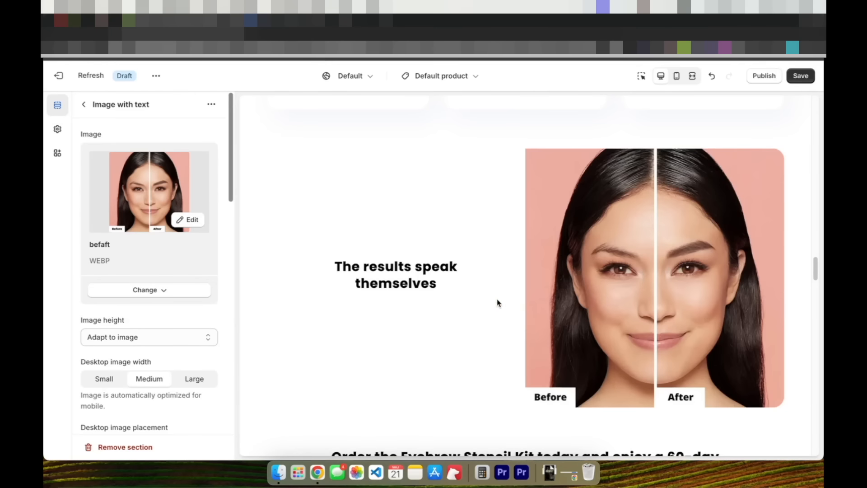
scroll(499, 303, down, 3)
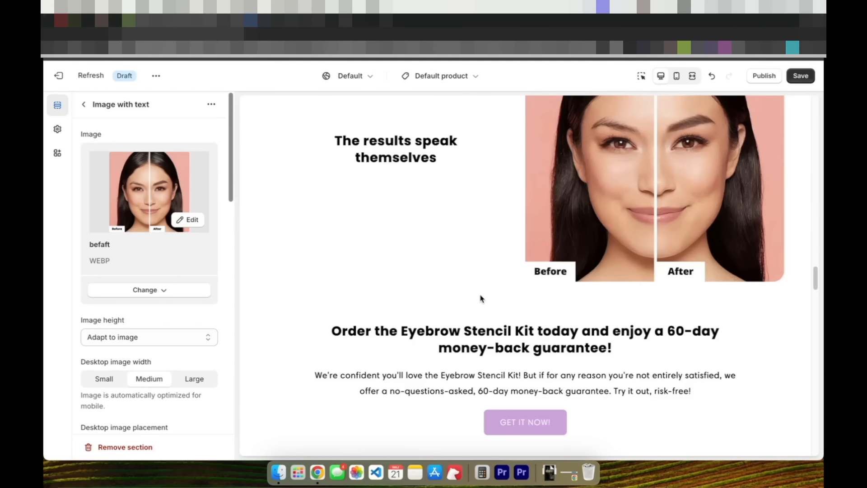
click(83, 105)
click(110, 280)
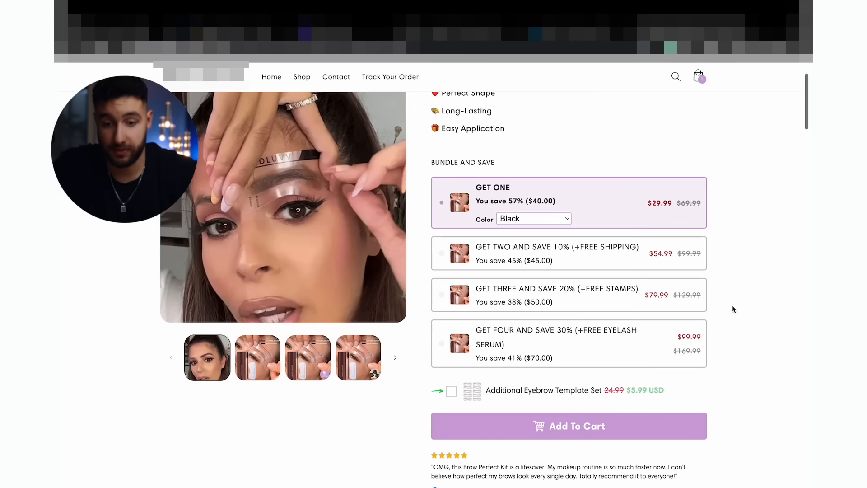
Examine the bundle-and-save offers and the Additional Eyebrow Template Set checkbox on the reference Eyebrow Stamp Kit page
scroll(731, 307, down, 1)
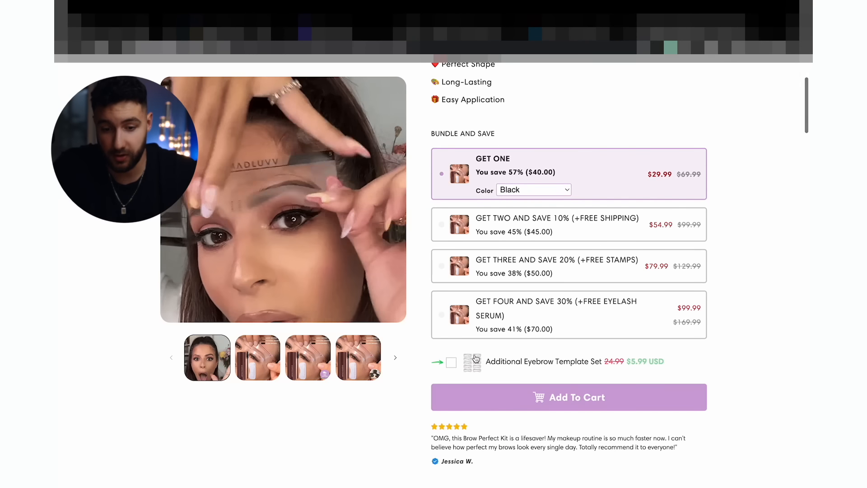
click(450, 364)
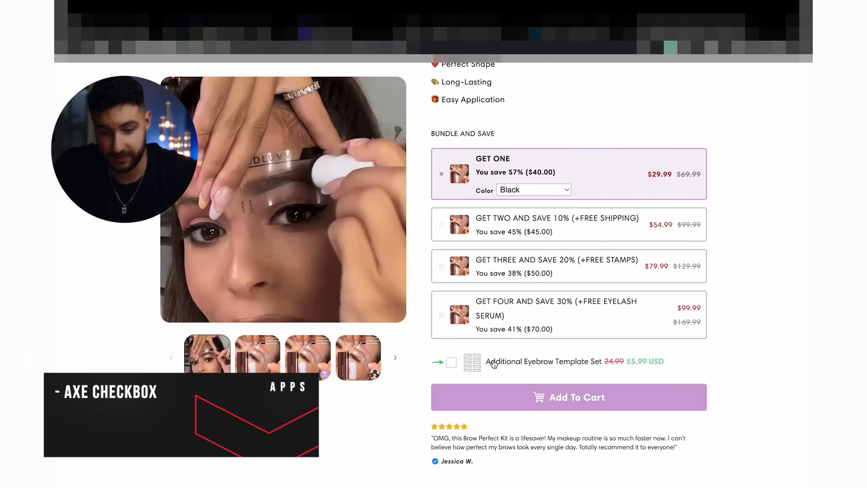
click(674, 364)
scroll(560, 256, up, 3)
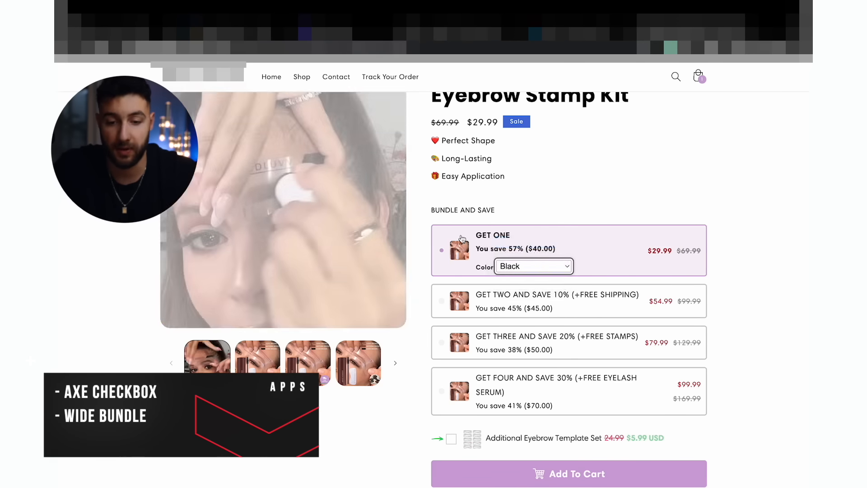
scroll(481, 286, up, 1)
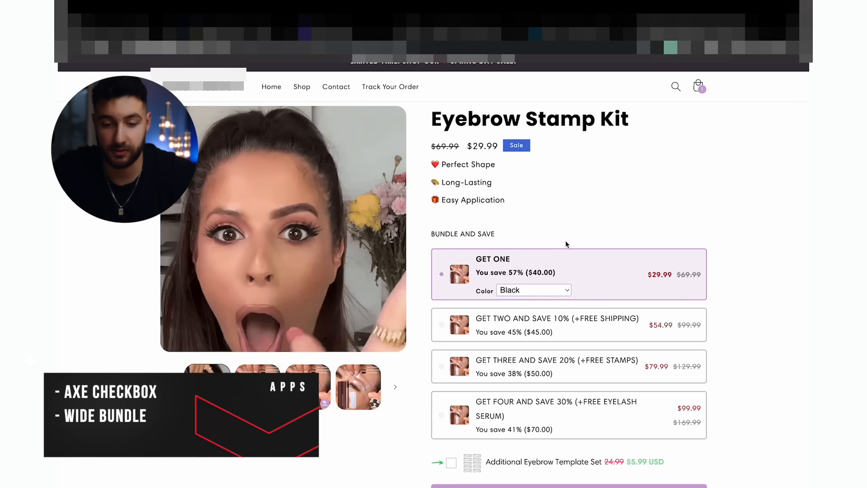
scroll(640, 248, down, 3)
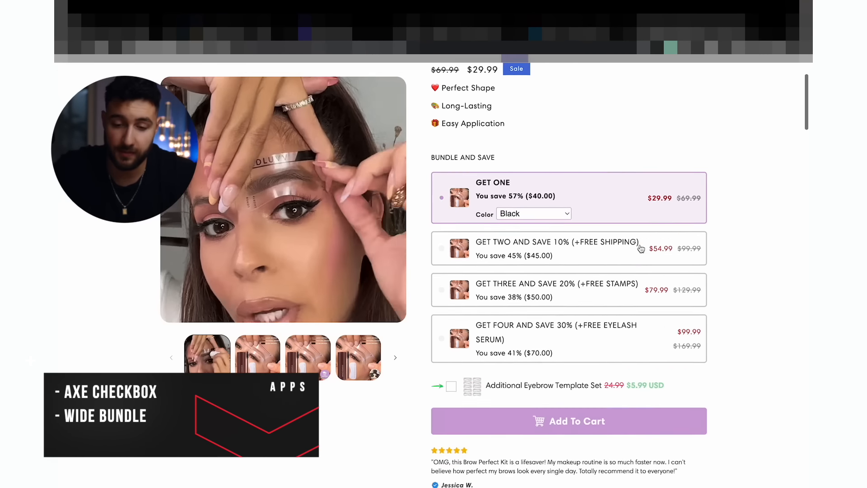
Add the reference kit to the cart to examine the cart's upsell and Shipping Protection, and return to the product page
click(587, 388)
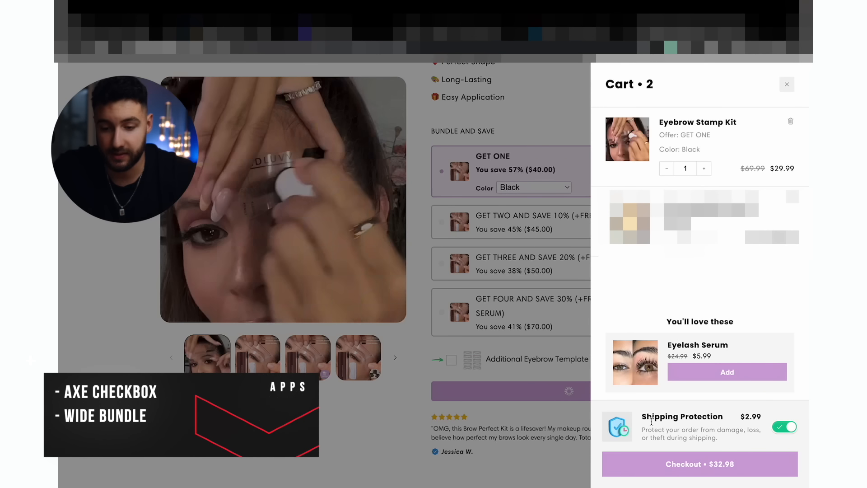
click(725, 420)
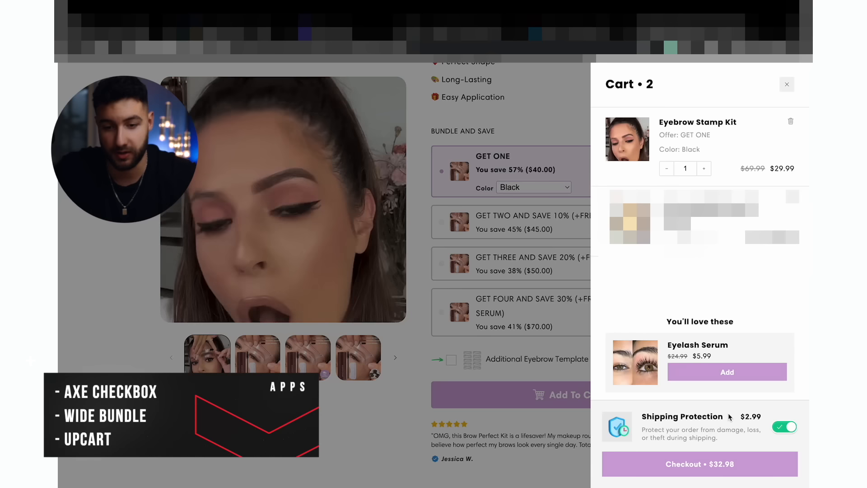
click(787, 84)
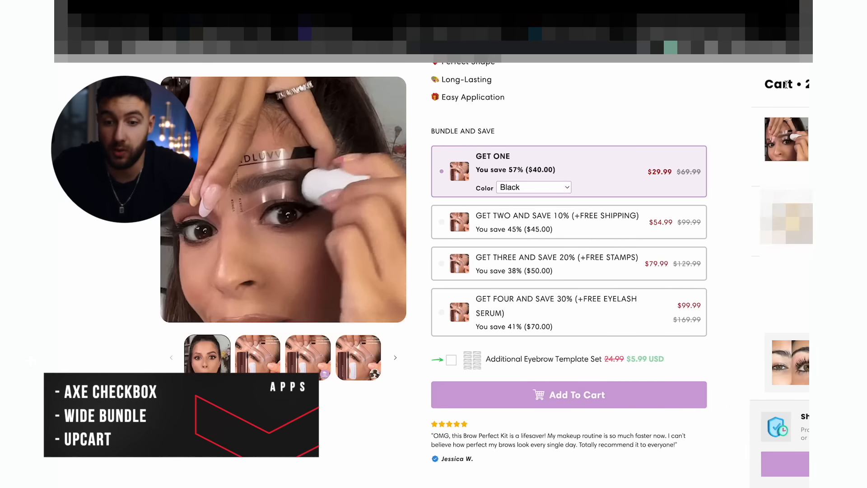
scroll(599, 261, up, 3)
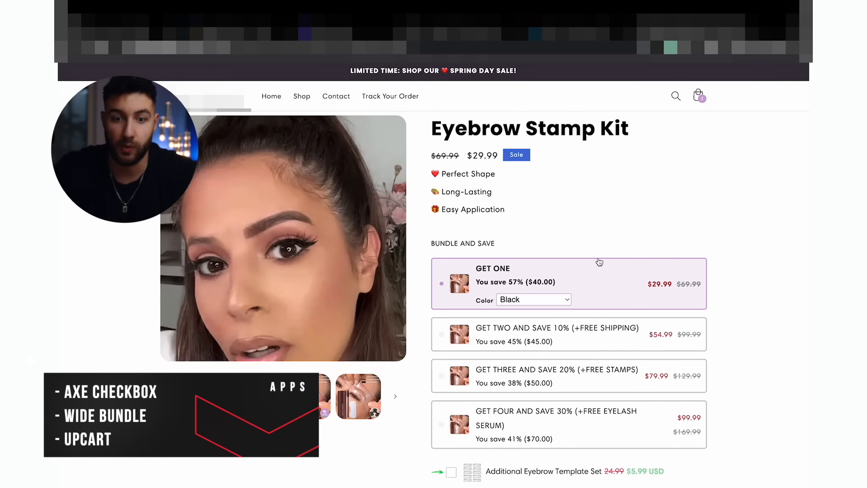